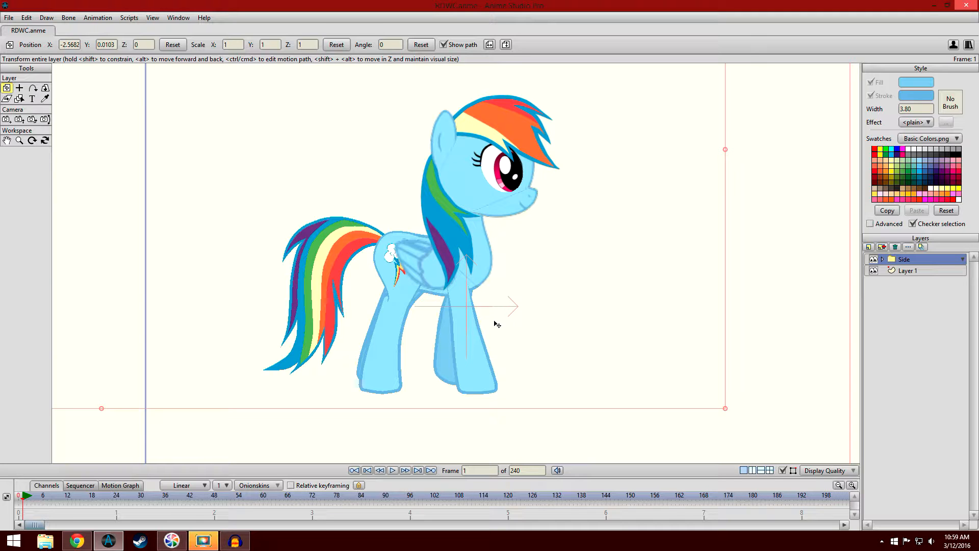
- Go to frame 0 and enlarge the timeline area below the character
{"action": "left_click", "coordinate": [20, 502]}
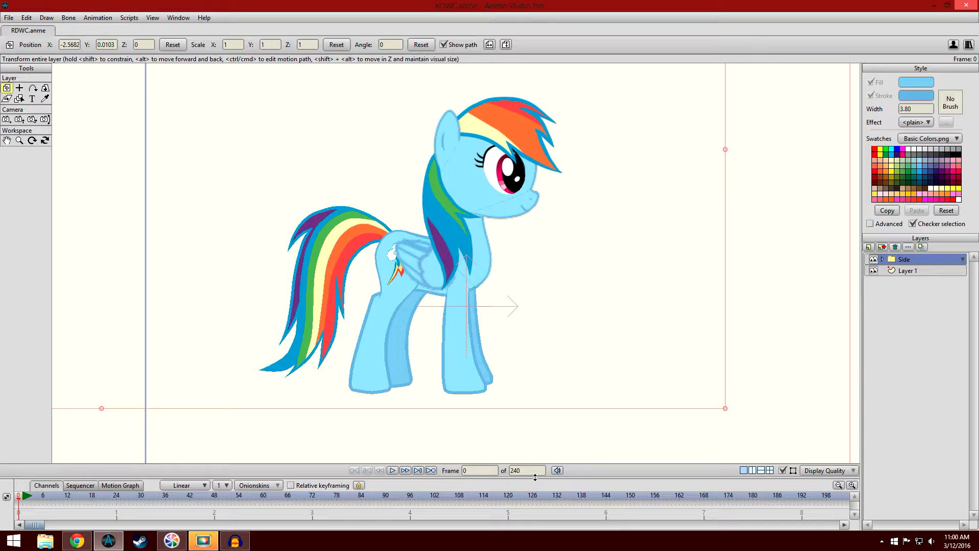
{"action": "left_click_drag", "start_coordinate": [563, 478], "coordinate": [563, 427]}
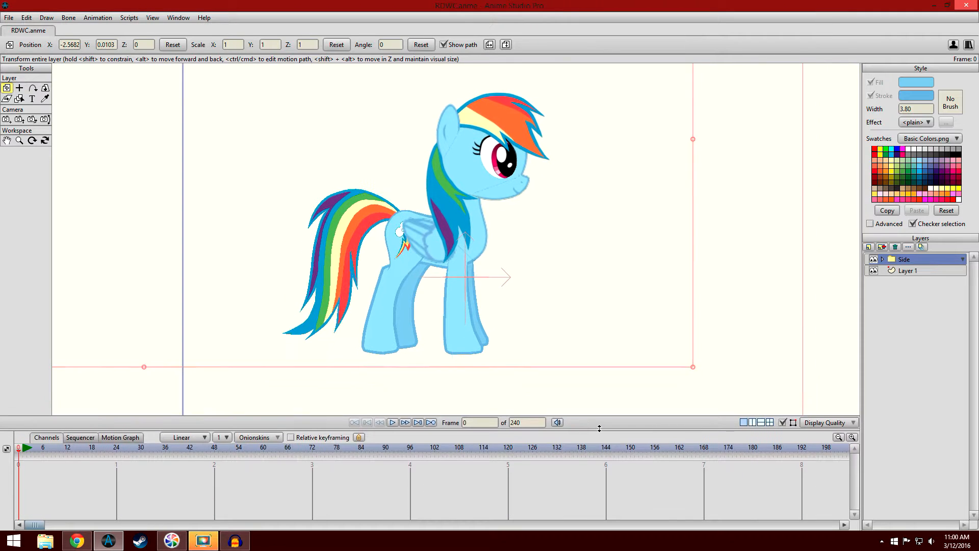
{"action": "scroll", "coordinate": [672, 298], "scroll_direction": "up", "scroll_amount": 3}
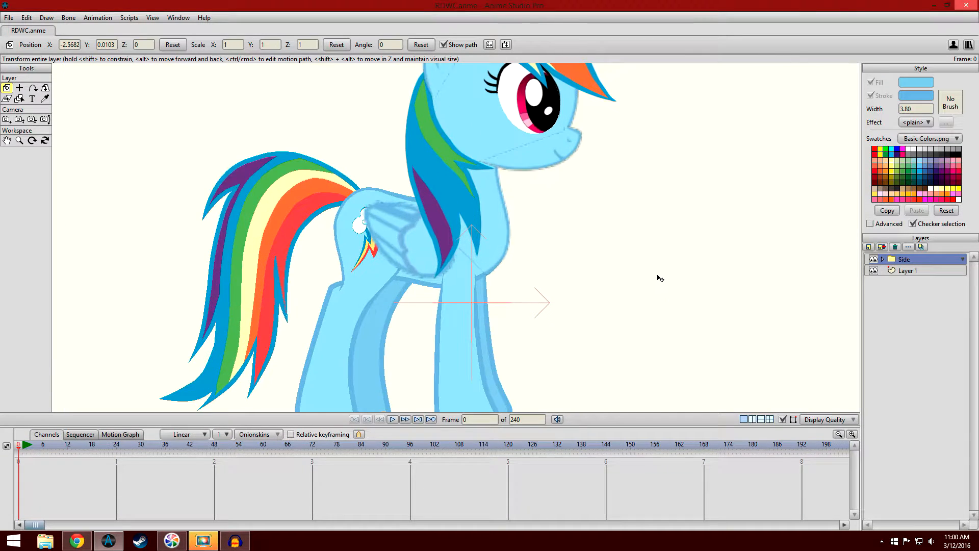
{"action": "left_click_drag", "start_coordinate": [657, 275], "coordinate": [654, 219]}
{"action": "scroll", "coordinate": [666, 148], "scroll_direction": "down", "scroll_amount": 3}
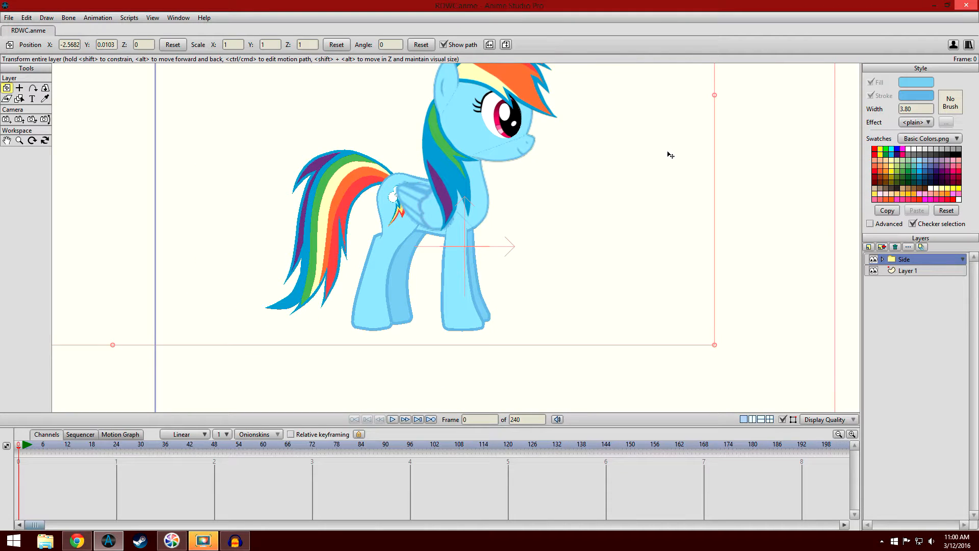
{"action": "scroll", "coordinate": [668, 168], "scroll_direction": "up", "scroll_amount": 3}
{"action": "left_click_drag", "start_coordinate": [661, 189], "coordinate": [658, 180]}
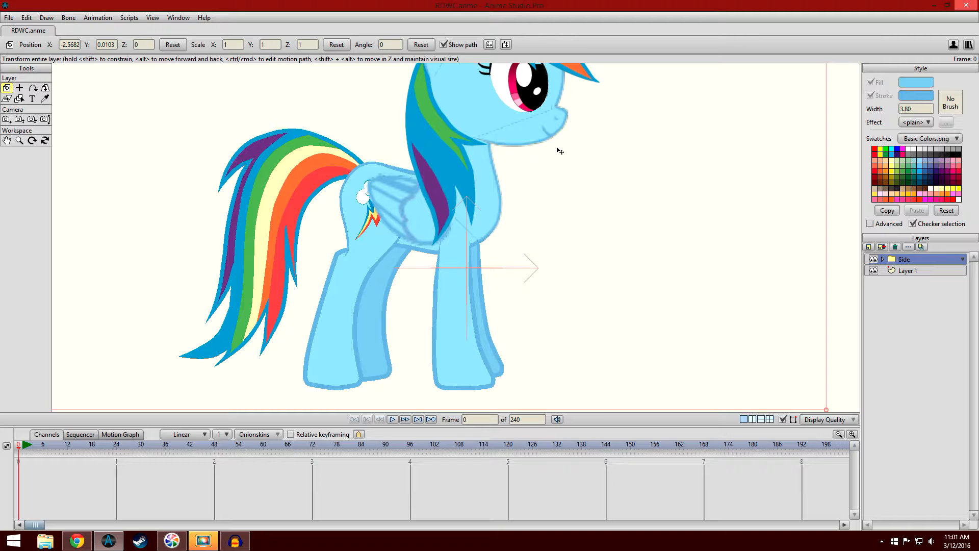
- Expand the Side group and its Hind Legs 2nd group, and select the W layer inside it
{"action": "left_click", "coordinate": [883, 259]}
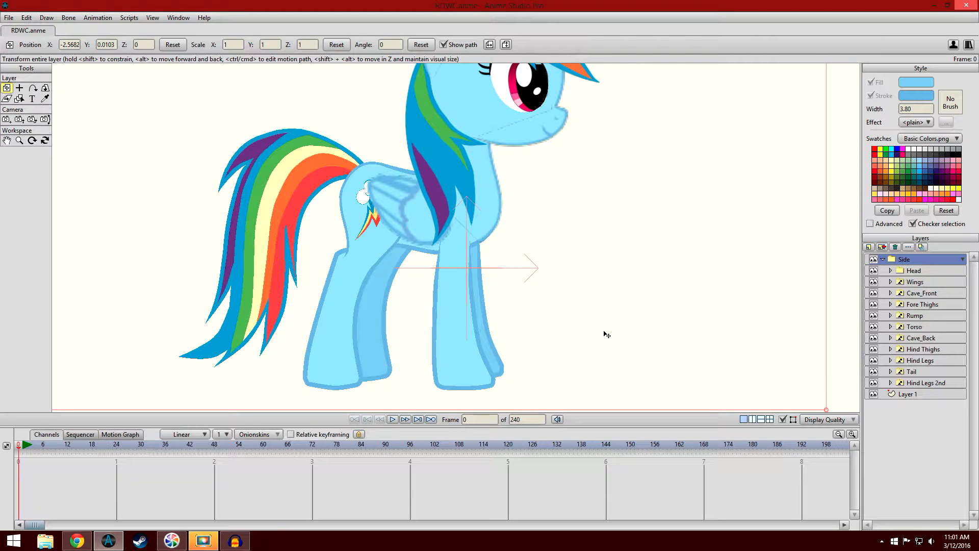
{"action": "left_click", "coordinate": [891, 383]}
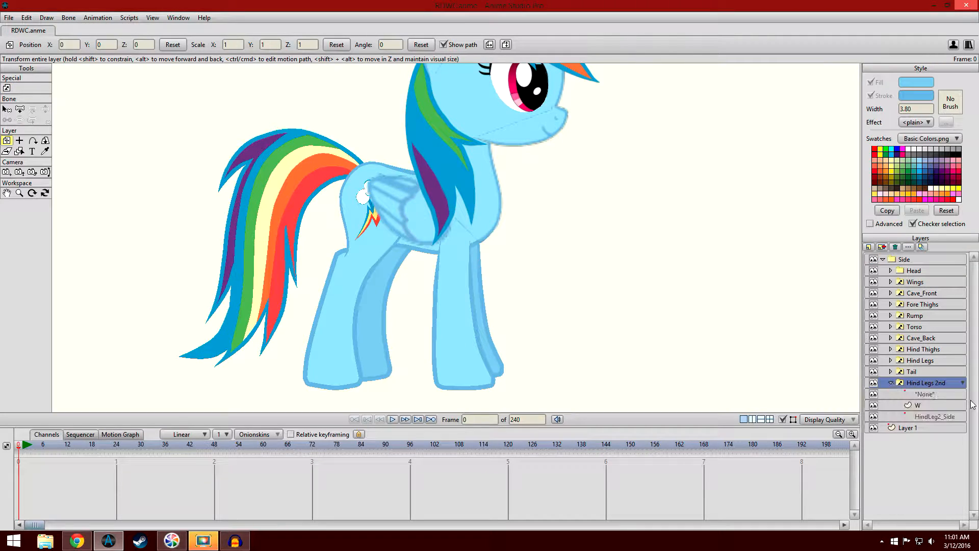
{"action": "left_click", "coordinate": [943, 406]}
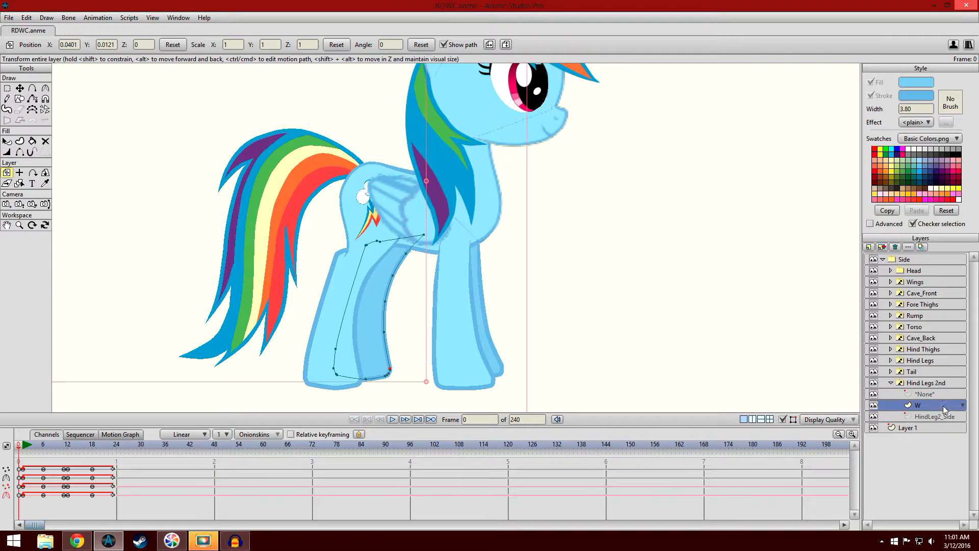
- Collapse Hind Legs 2nd, select the W layer inside Hind Legs, and enlarge the timeline to show all its channels
{"action": "left_click", "coordinate": [891, 382]}
{"action": "left_click", "coordinate": [891, 360]}
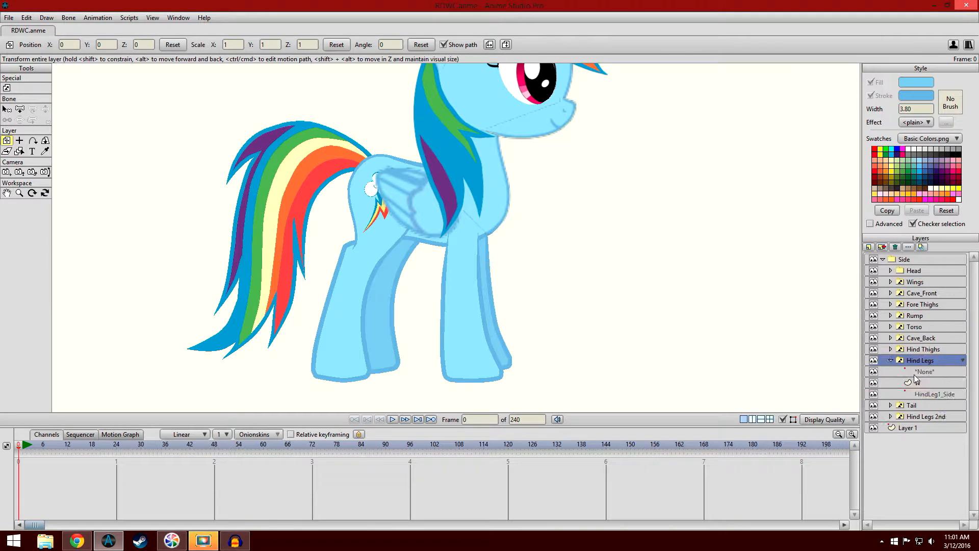
{"action": "left_click", "coordinate": [925, 394]}
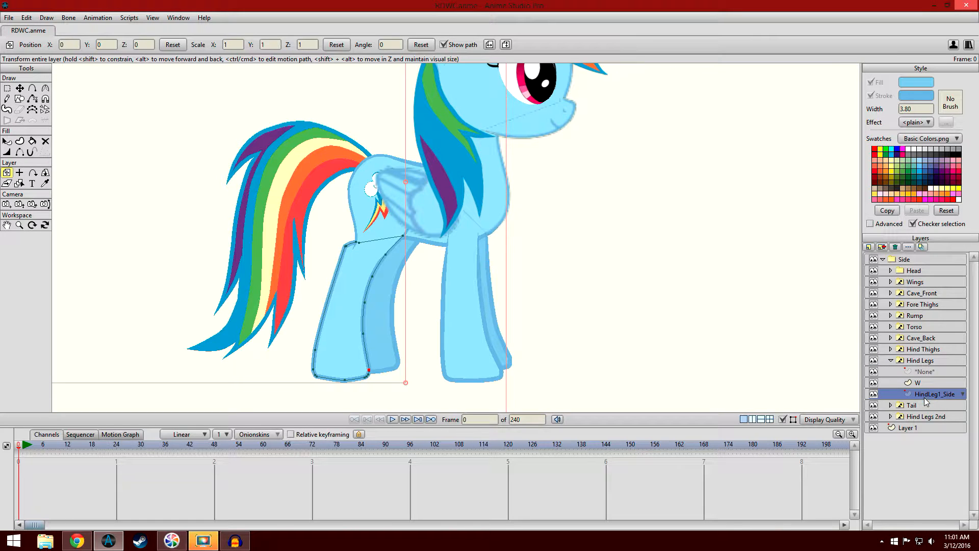
{"action": "left_click", "coordinate": [923, 383]}
{"action": "left_click", "coordinate": [929, 392]}
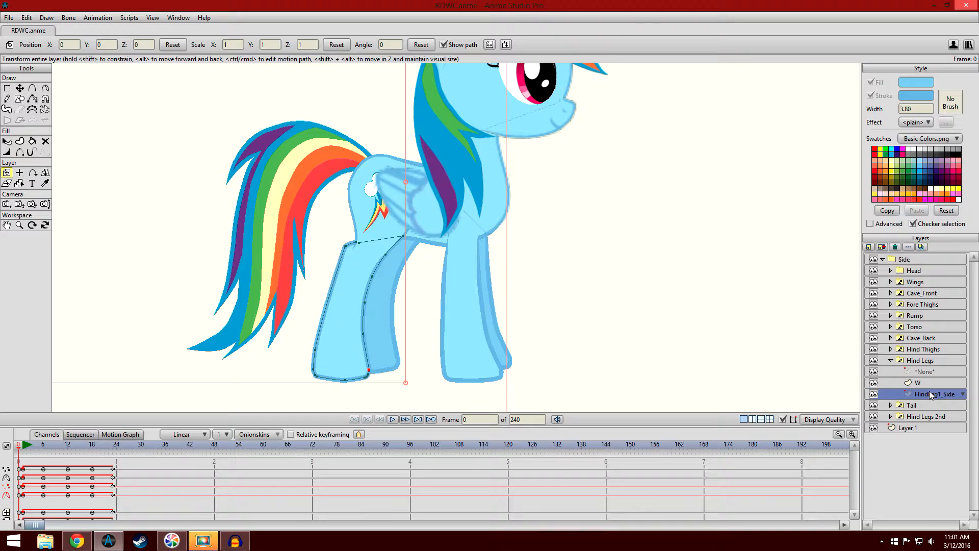
{"action": "left_click", "coordinate": [924, 383]}
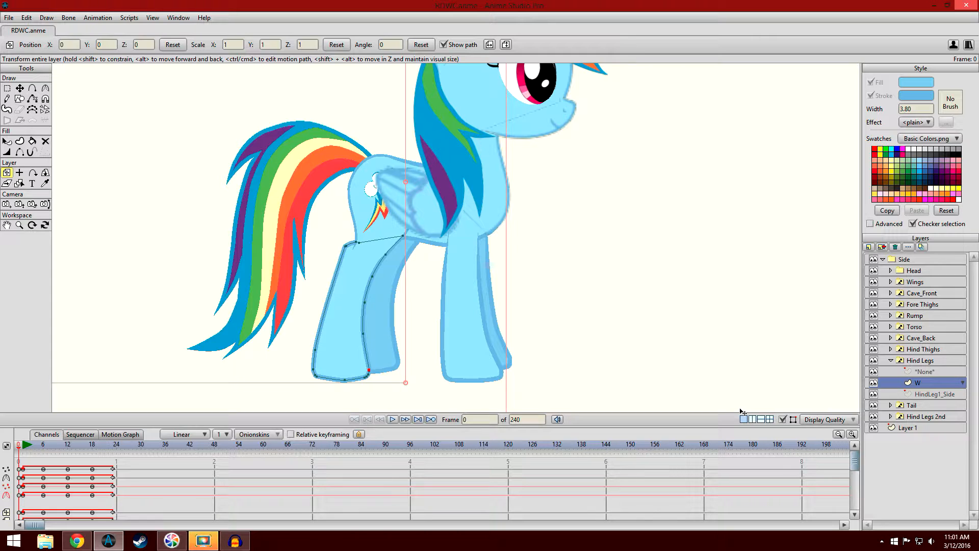
{"action": "left_click_drag", "start_coordinate": [608, 427], "coordinate": [614, 392]}
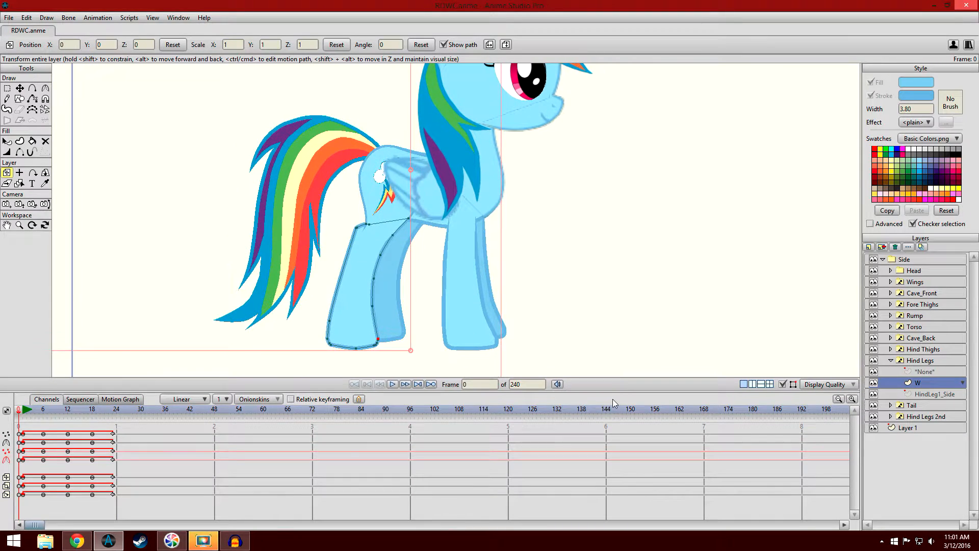
- Compare the hind leg's pose at frame 1 with its pose at frame 24 of the walk cycle
{"action": "left_click", "coordinate": [117, 414]}
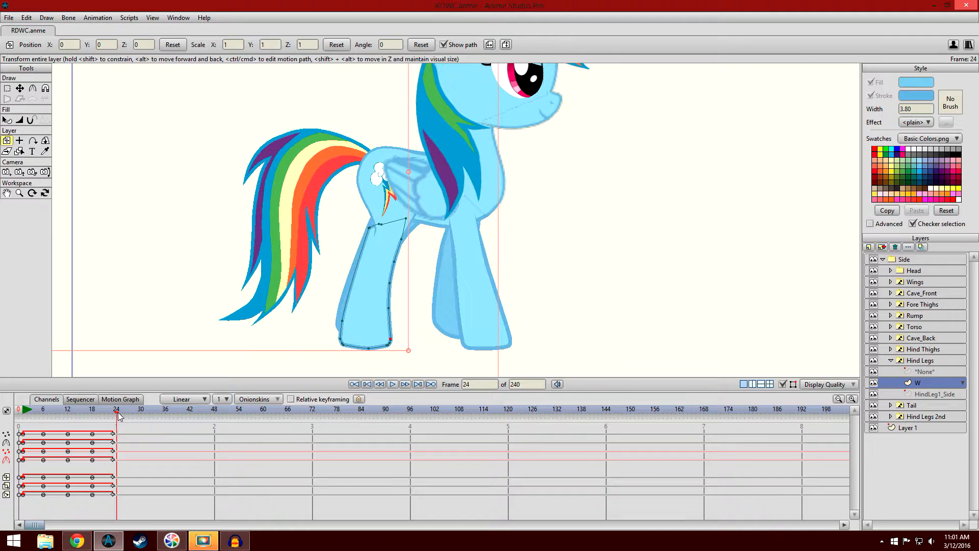
{"action": "left_click", "coordinate": [19, 413]}
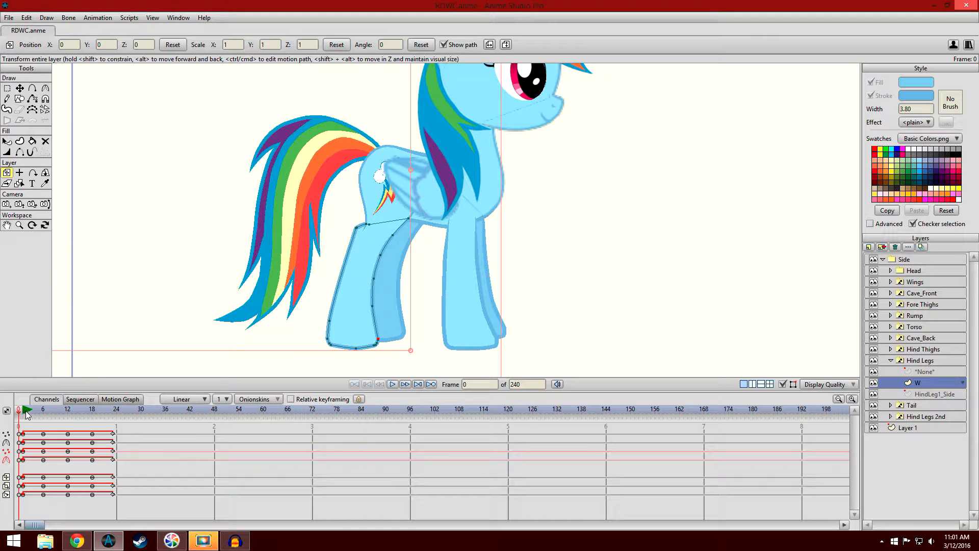
{"action": "left_click", "coordinate": [24, 411]}
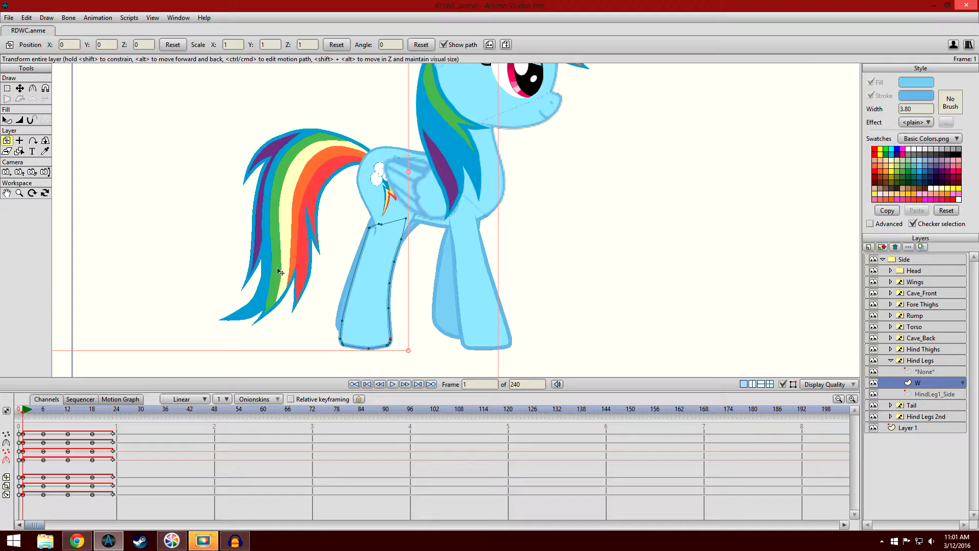
{"action": "scroll", "coordinate": [230, 302], "scroll_direction": "up", "scroll_amount": 4}
{"action": "left_click_drag", "start_coordinate": [286, 272], "coordinate": [458, 152]}
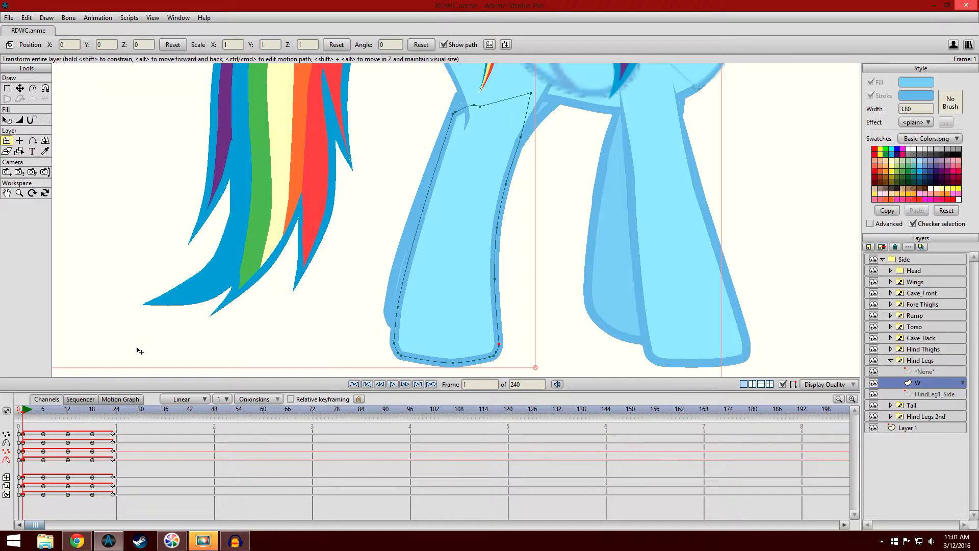
{"action": "left_click_drag", "start_coordinate": [34, 502], "coordinate": [24, 433]}
{"action": "scroll", "coordinate": [191, 323], "scroll_direction": "up", "scroll_amount": 4}
{"action": "left_click_drag", "start_coordinate": [192, 322], "coordinate": [238, 293]}
{"action": "scroll", "coordinate": [244, 316], "scroll_direction": "down", "scroll_amount": 4}
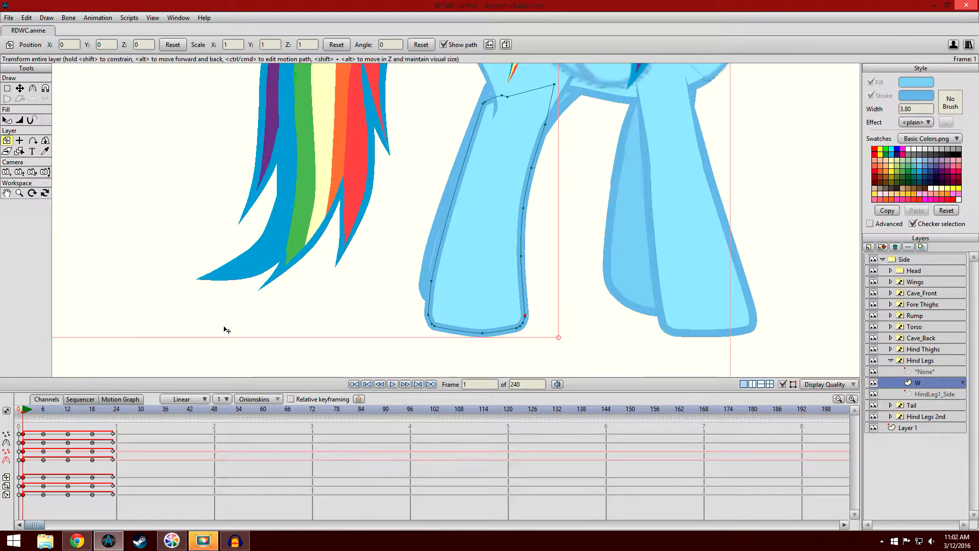
{"action": "left_click_drag", "start_coordinate": [22, 416], "coordinate": [117, 436]}
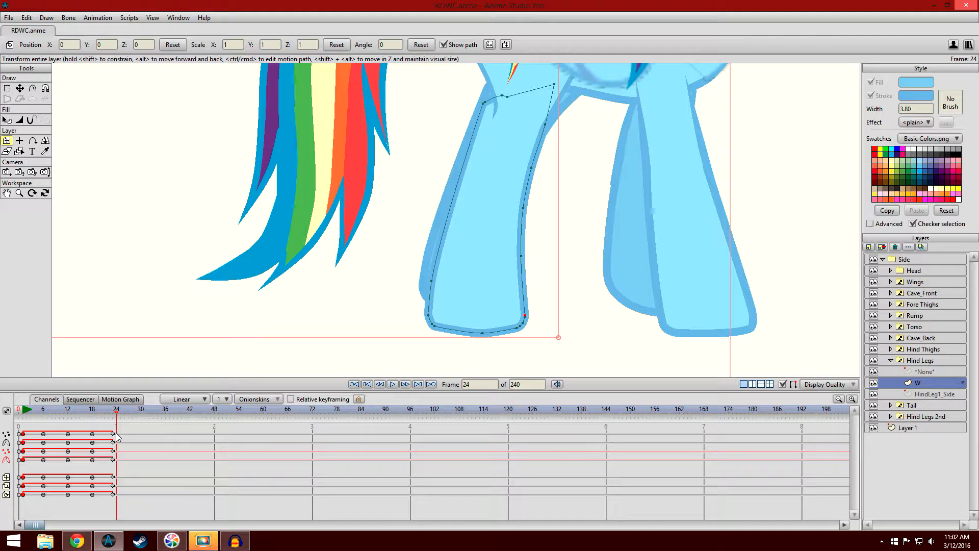
{"action": "left_click", "coordinate": [24, 412]}
{"action": "left_click", "coordinate": [116, 413]}
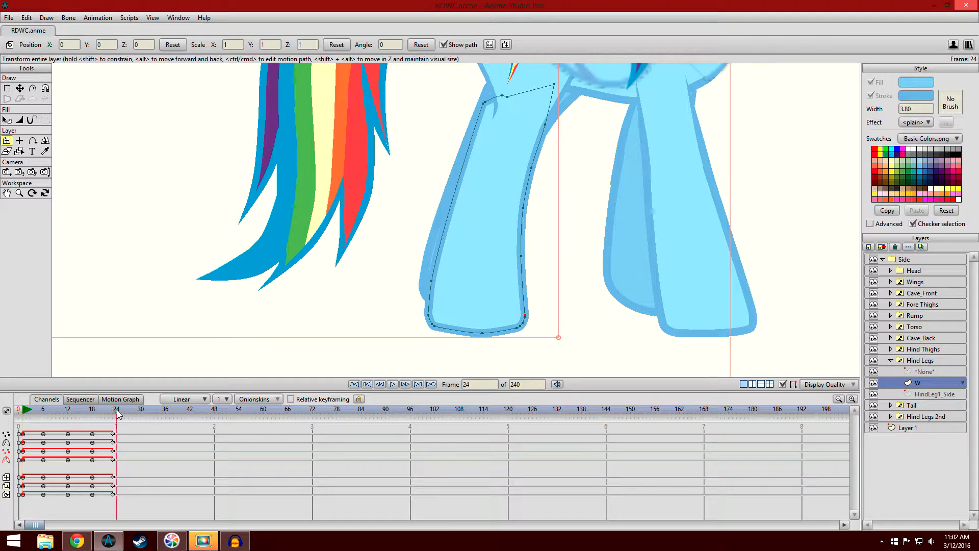
{"action": "left_click", "coordinate": [24, 412]}
- Remove the cycling from the hind leg W layer's last set of keyframes, at frame 23
{"action": "left_click_drag", "start_coordinate": [133, 507], "coordinate": [109, 433]}
{"action": "right_click", "coordinate": [112, 439]}
{"action": "left_click", "coordinate": [129, 380]}
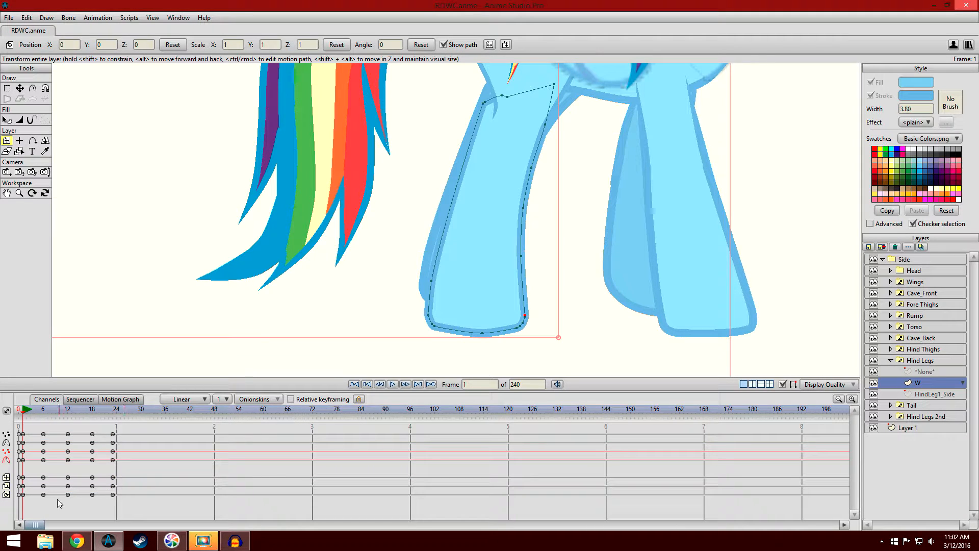
- Copy all of the W layer's frame 1 keyframes and paste them at frame 24
{"action": "left_click_drag", "start_coordinate": [33, 501], "coordinate": [22, 431]}
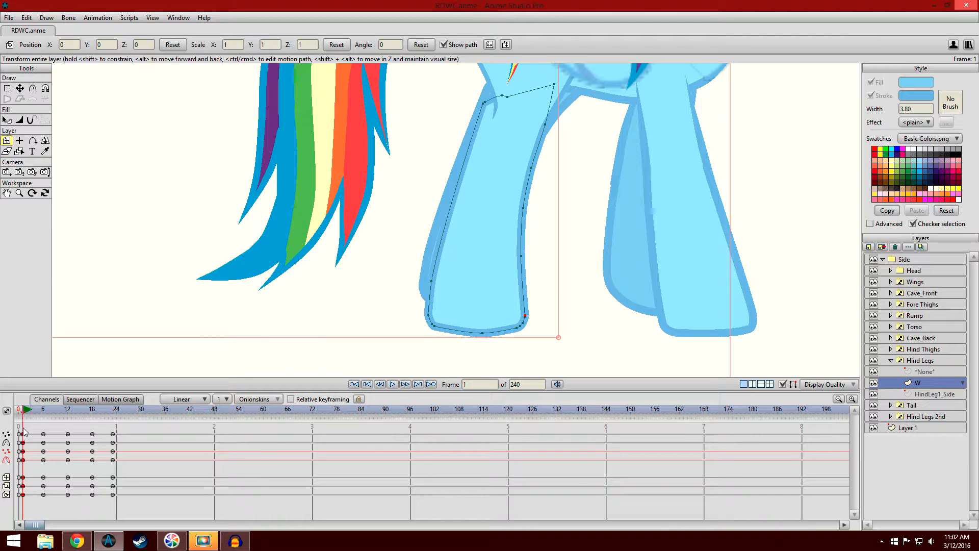
{"action": "left_click", "coordinate": [68, 415]}
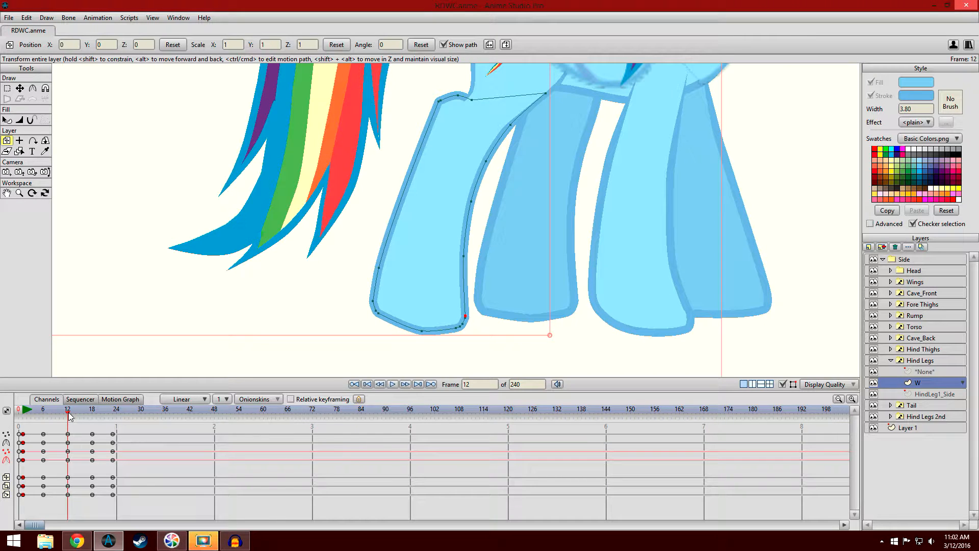
{"action": "left_click", "coordinate": [146, 486]}
{"action": "left_click", "coordinate": [23, 410]}
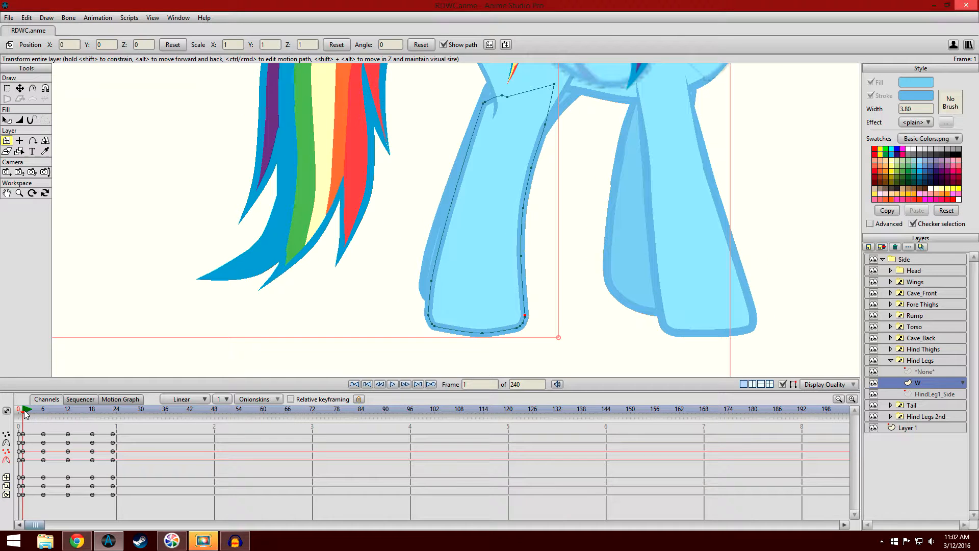
{"action": "left_click_drag", "start_coordinate": [33, 501], "coordinate": [23, 434]}
{"action": "left_click", "coordinate": [139, 481]}
{"action": "left_click", "coordinate": [116, 410]}
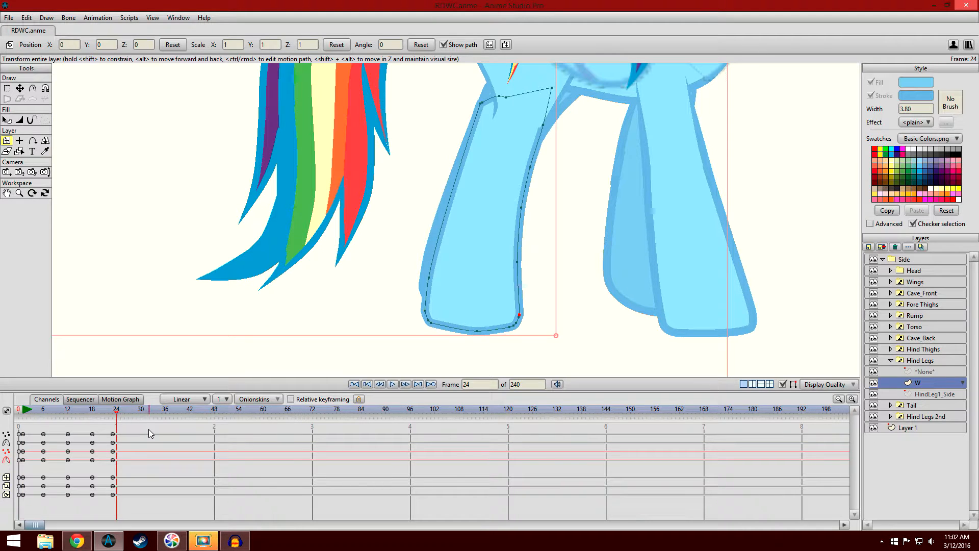
{"action": "key", "text": "ctrl+v"}
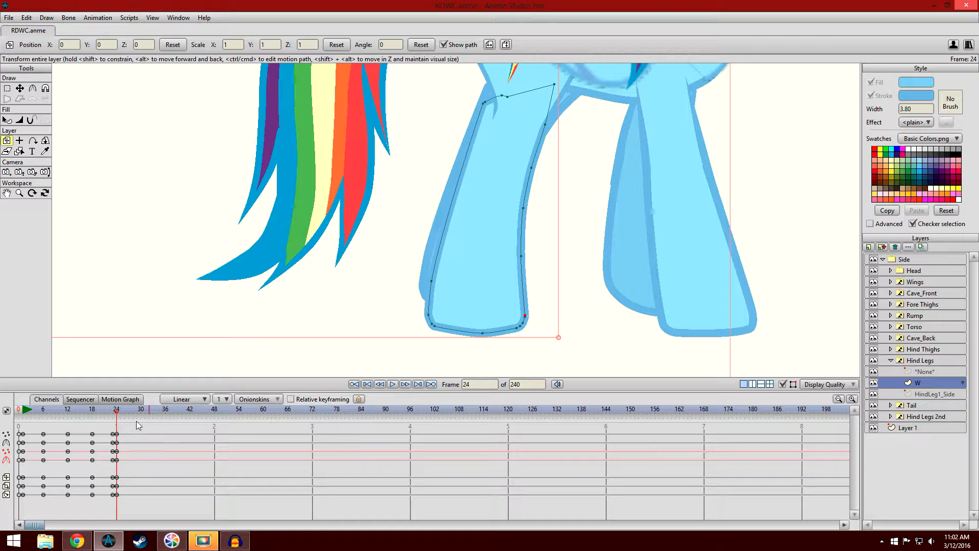
- Compare the hind leg's pose at frame 24 with its poses at frames 23 and 1
{"action": "left_click", "coordinate": [112, 412]}
{"action": "left_click", "coordinate": [116, 412]}
{"action": "left_click", "coordinate": [114, 412]}
{"action": "left_click", "coordinate": [116, 412]}
{"action": "left_click", "coordinate": [24, 414]}
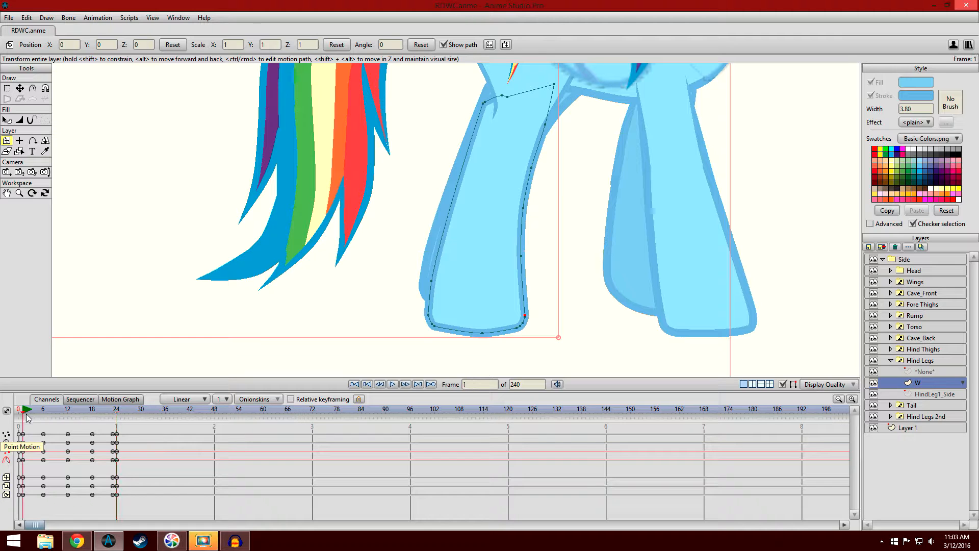
{"action": "left_click", "coordinate": [117, 412]}
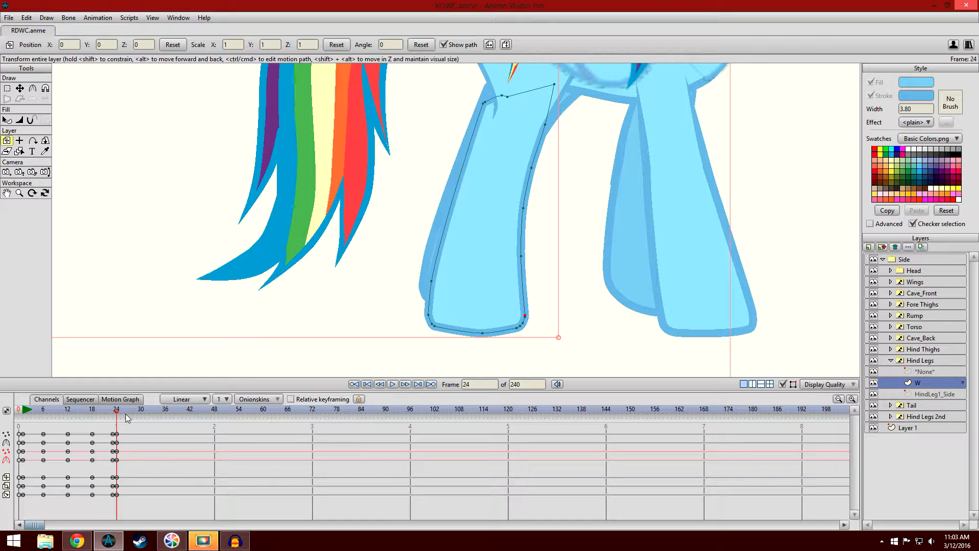
- Examine how the leg's motion loops by checking frames 25 and 2, and stepping between frames 24, 23 and 1
{"action": "left_click_drag", "start_coordinate": [130, 509], "coordinate": [120, 434]}
{"action": "left_click", "coordinate": [120, 415]}
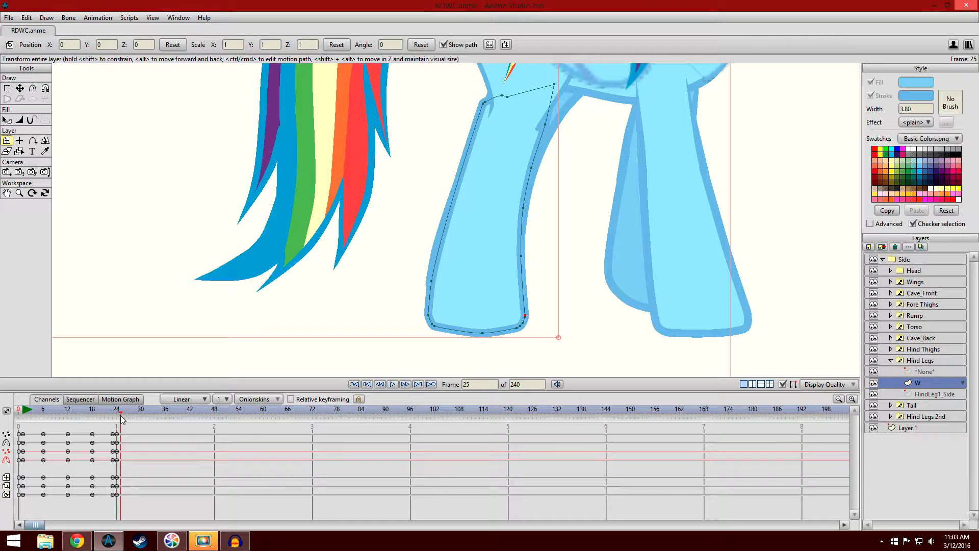
{"action": "left_click", "coordinate": [27, 413]}
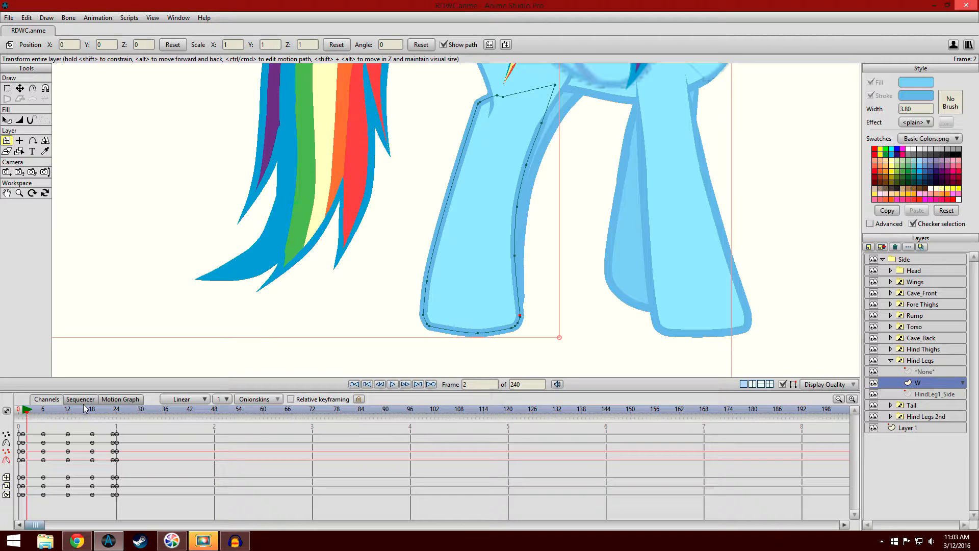
{"action": "left_click", "coordinate": [117, 415]}
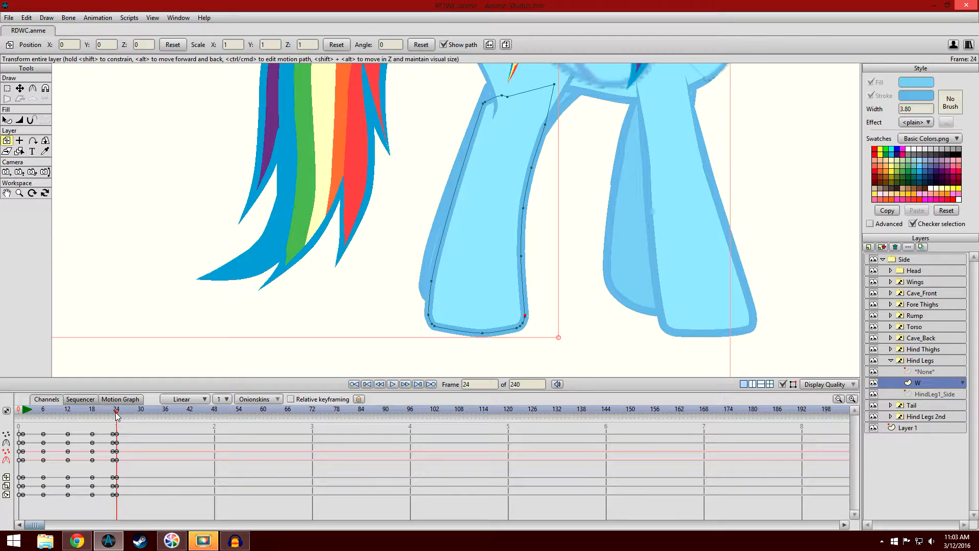
{"action": "left_click", "coordinate": [115, 414]}
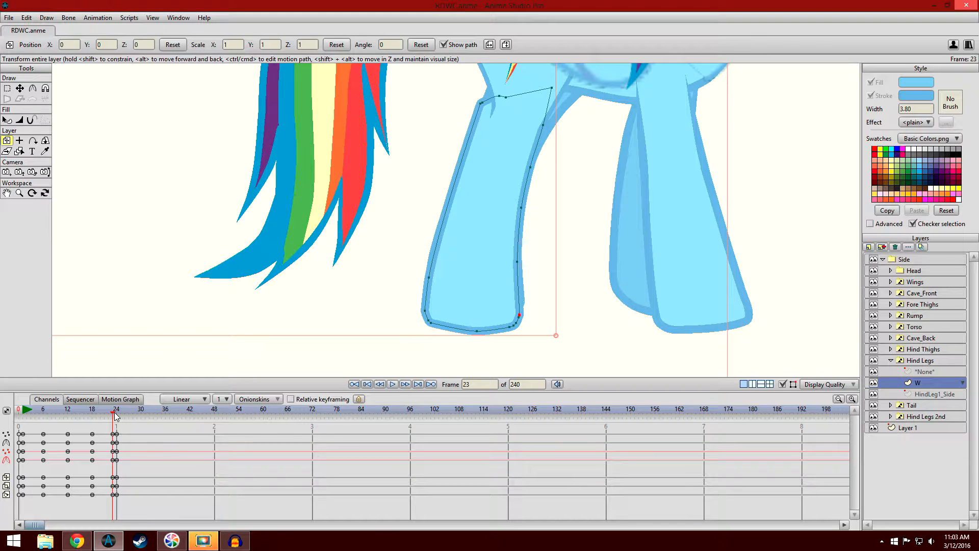
{"action": "left_click", "coordinate": [116, 414]}
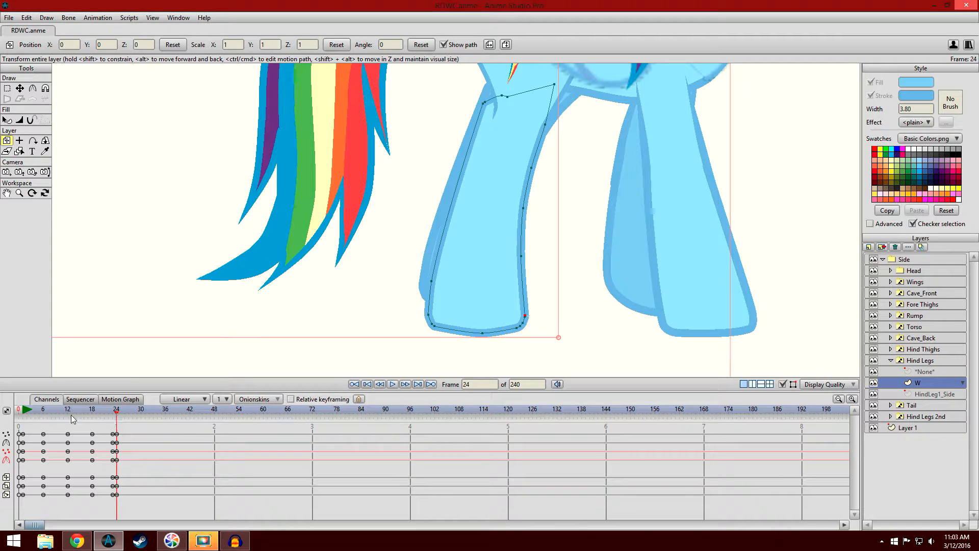
{"action": "left_click", "coordinate": [22, 416]}
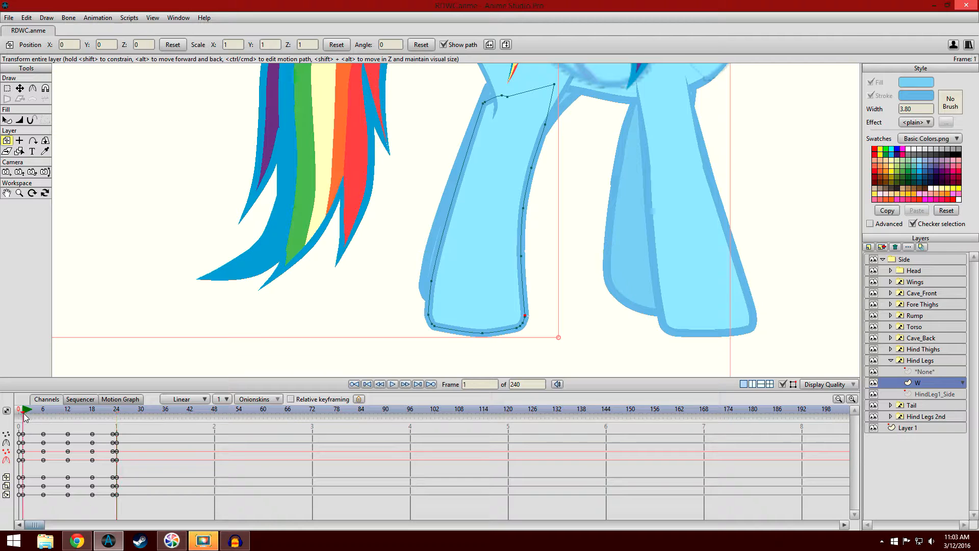
{"action": "left_click", "coordinate": [114, 414]}
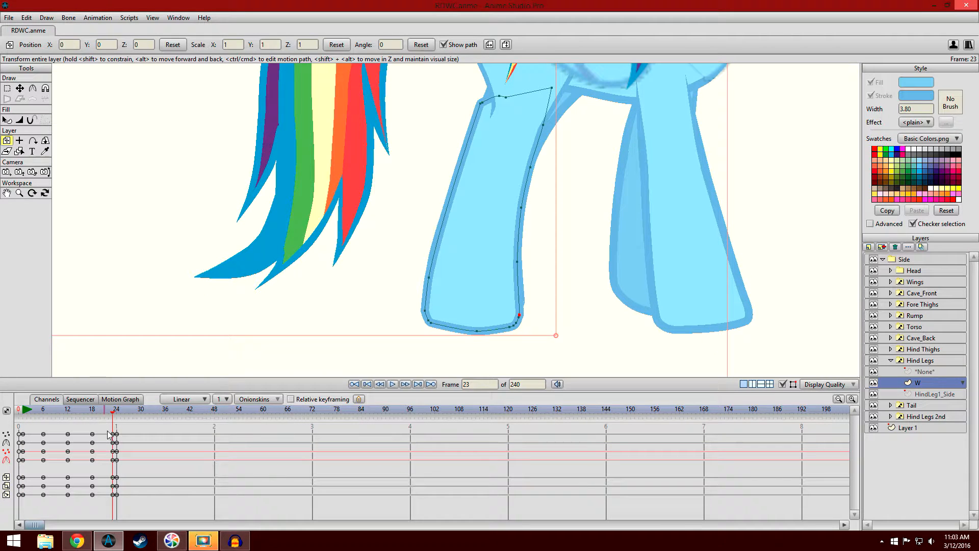
- Delete all of the W layer's keyframes at frame 24
{"action": "left_click", "coordinate": [98, 18]}
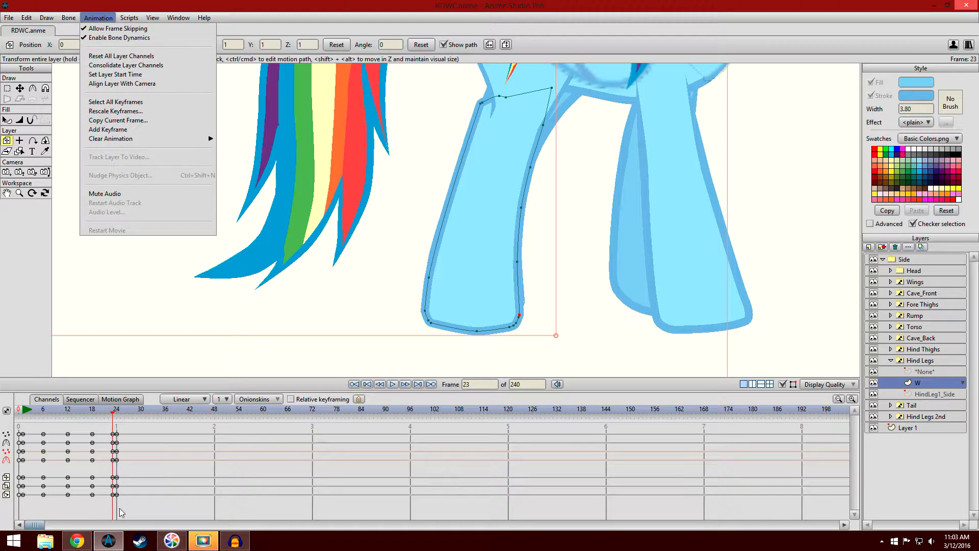
{"action": "left_click", "coordinate": [154, 475]}
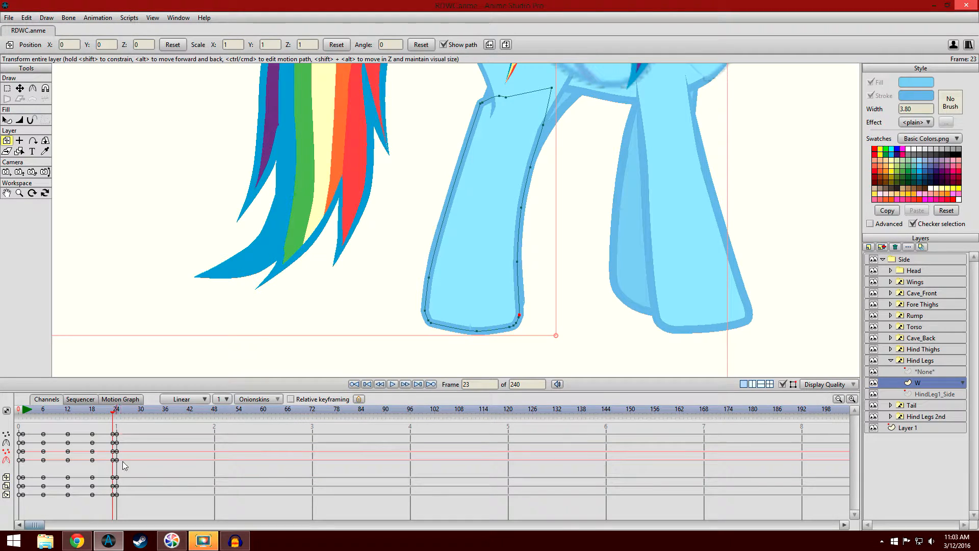
{"action": "left_click_drag", "start_coordinate": [129, 493], "coordinate": [115, 427]}
{"action": "left_click", "coordinate": [117, 411]}
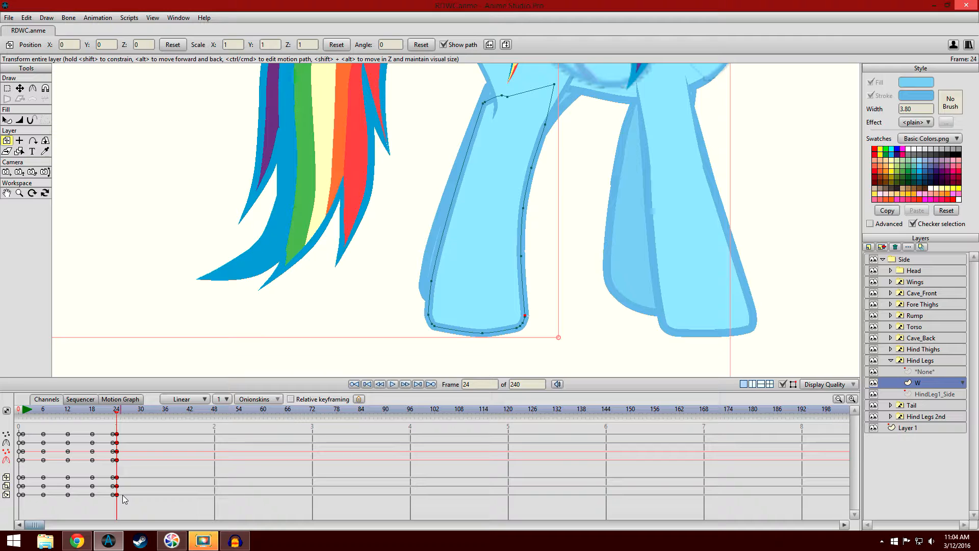
{"action": "key", "text": "Delete"}
- Set all of the W layer's frame 23 keyframes to Cycle interpolation, cycling back to absolute frame 1
{"action": "left_click_drag", "start_coordinate": [120, 472], "coordinate": [109, 434]}
{"action": "left_click", "coordinate": [113, 411]}
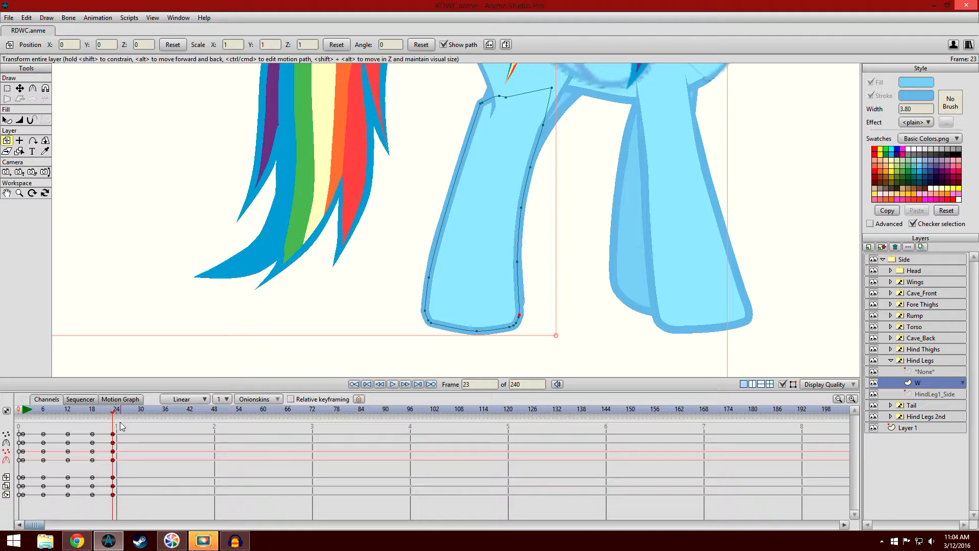
{"action": "right_click", "coordinate": [113, 434]}
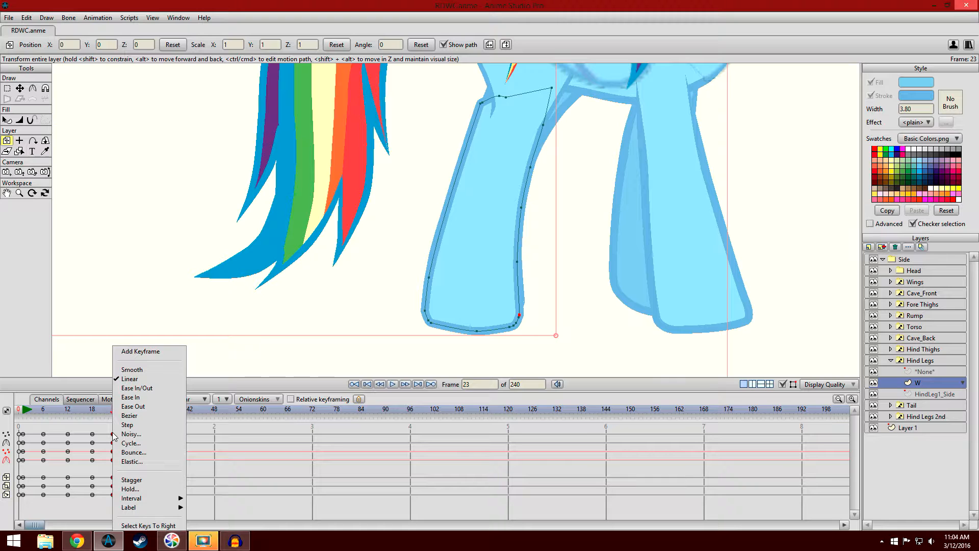
{"action": "left_click", "coordinate": [128, 444]}
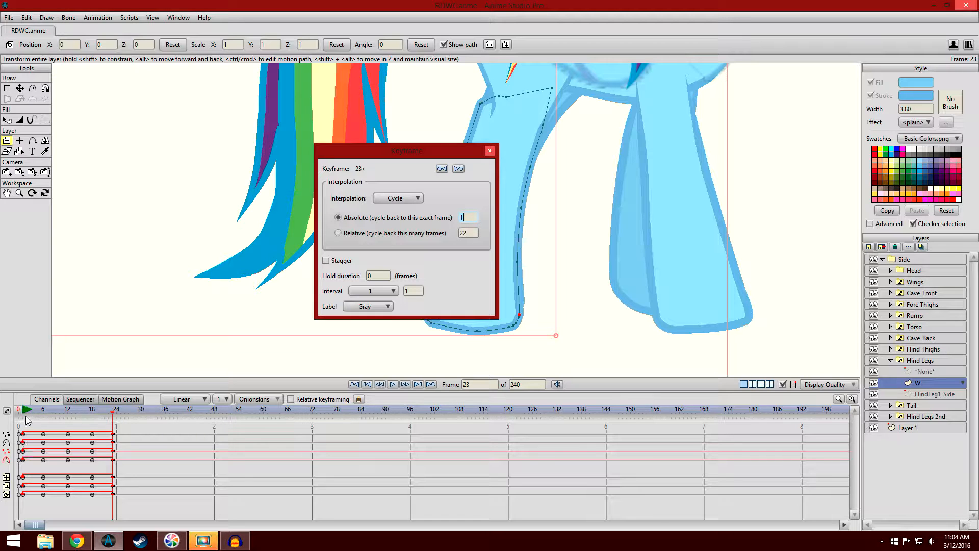
{"action": "left_click", "coordinate": [490, 150]}
{"action": "left_click", "coordinate": [123, 486]}
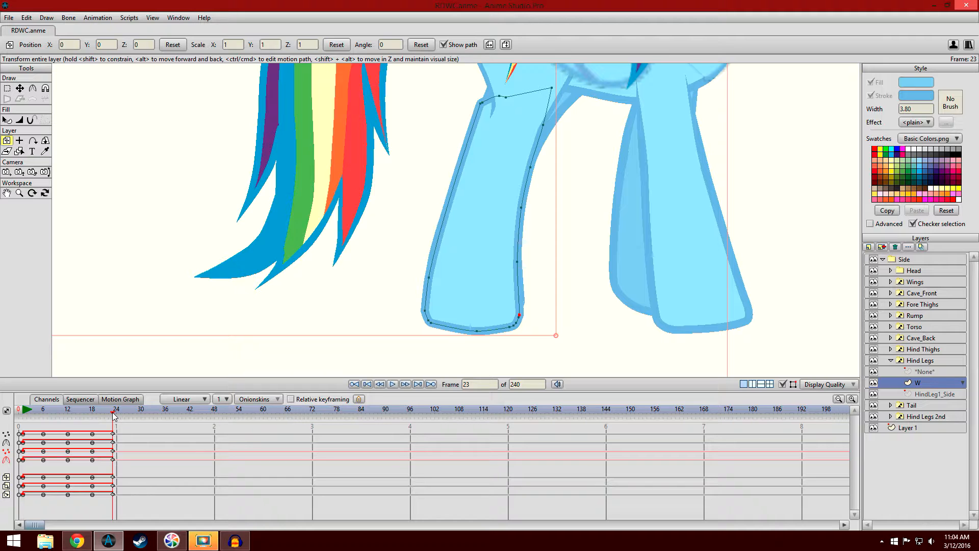
- Check the hind leg's cycled pose at frame 24 and scrub the timeline back to frame 1
{"action": "left_click", "coordinate": [116, 417]}
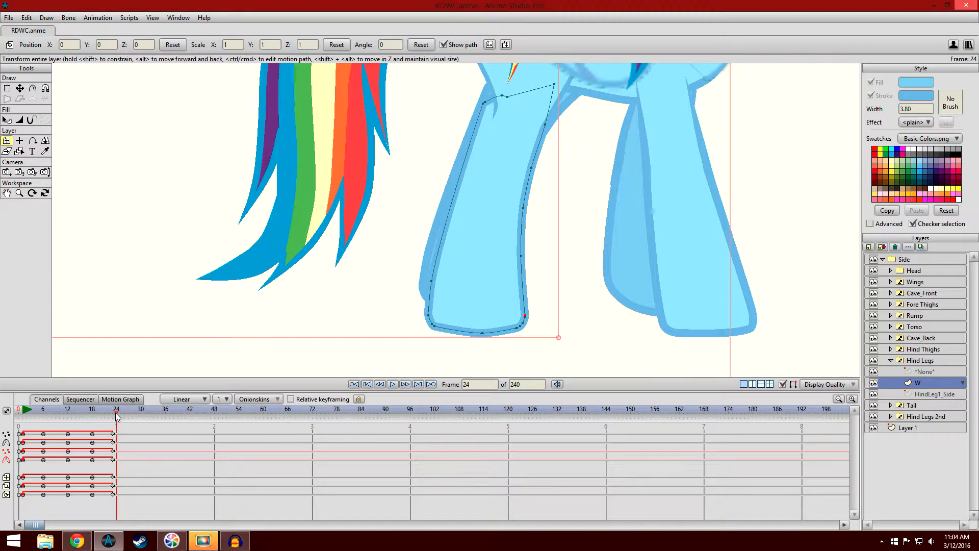
{"action": "left_click_drag", "start_coordinate": [116, 416], "coordinate": [24, 419]}
{"action": "scroll", "coordinate": [256, 311], "scroll_direction": "down", "scroll_amount": 2}
{"action": "left_click_drag", "start_coordinate": [393, 221], "coordinate": [330, 278]}
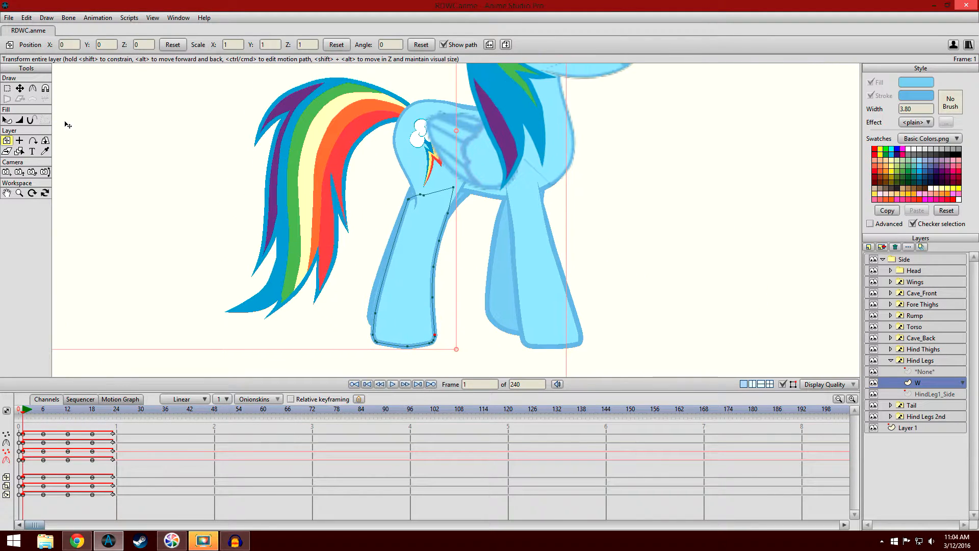
{"action": "left_click", "coordinate": [7, 121]}
{"action": "scroll", "coordinate": [109, 175], "scroll_direction": "down", "scroll_amount": 2}
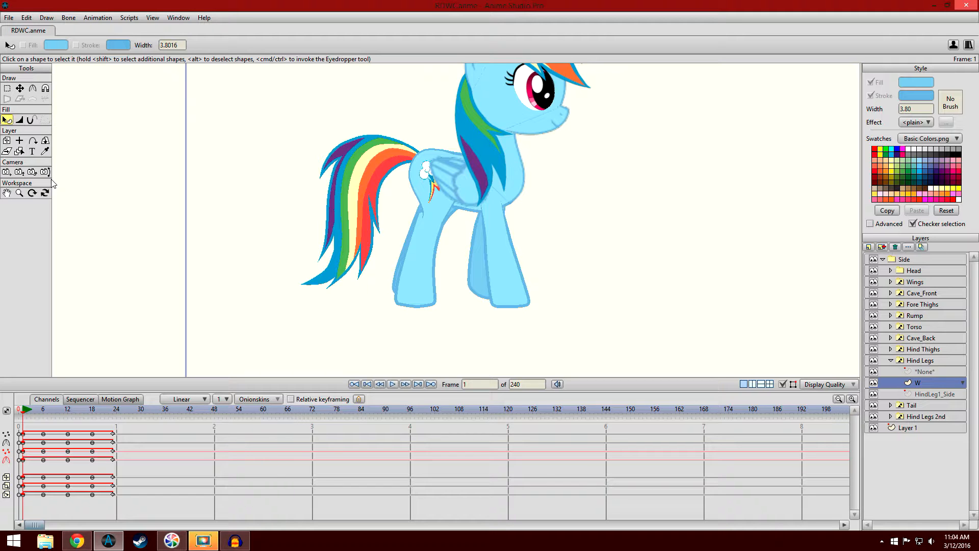
{"action": "scroll", "coordinate": [378, 266], "scroll_direction": "up", "scroll_amount": 6}
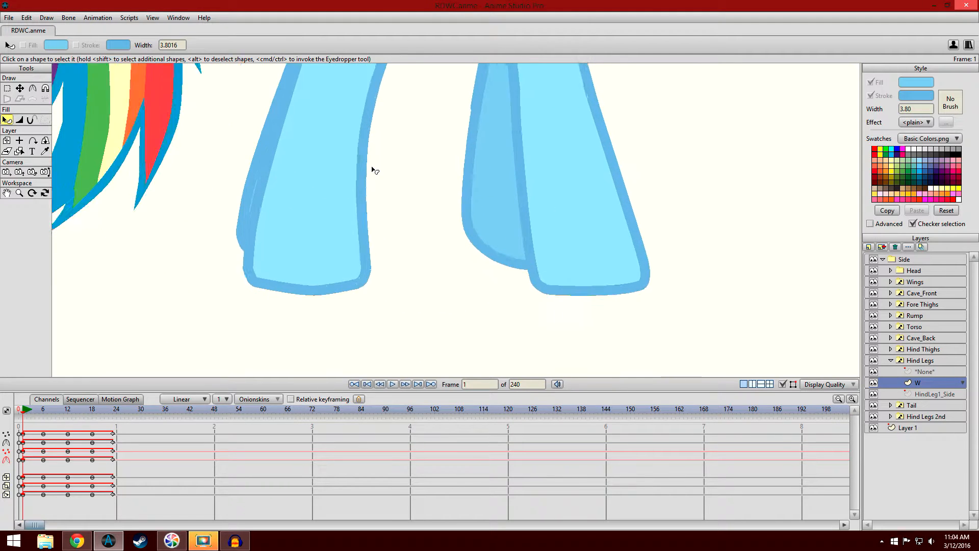
{"action": "scroll", "coordinate": [377, 252], "scroll_direction": "down", "scroll_amount": 4}
{"action": "scroll", "coordinate": [363, 255], "scroll_direction": "up", "scroll_amount": 3}
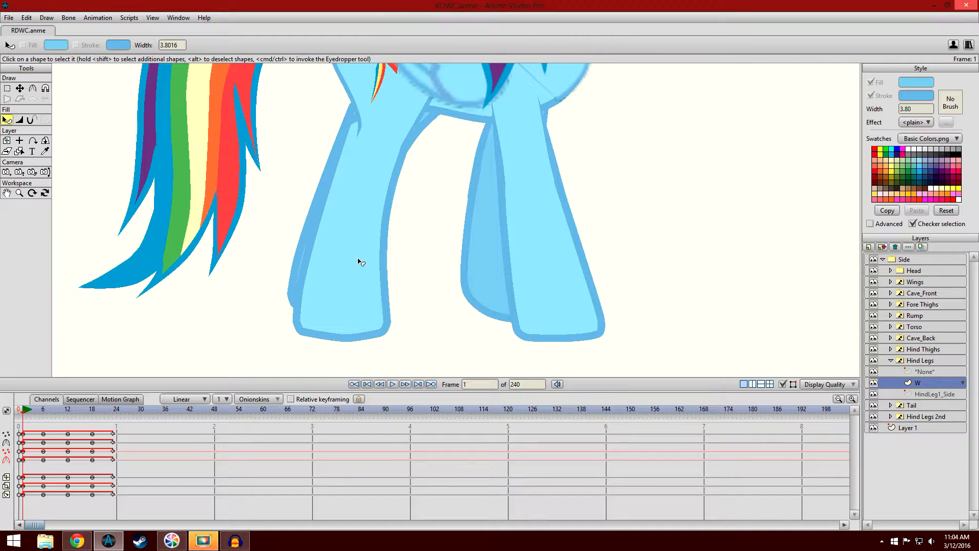
{"action": "left_click_drag", "start_coordinate": [434, 233], "coordinate": [422, 232]}
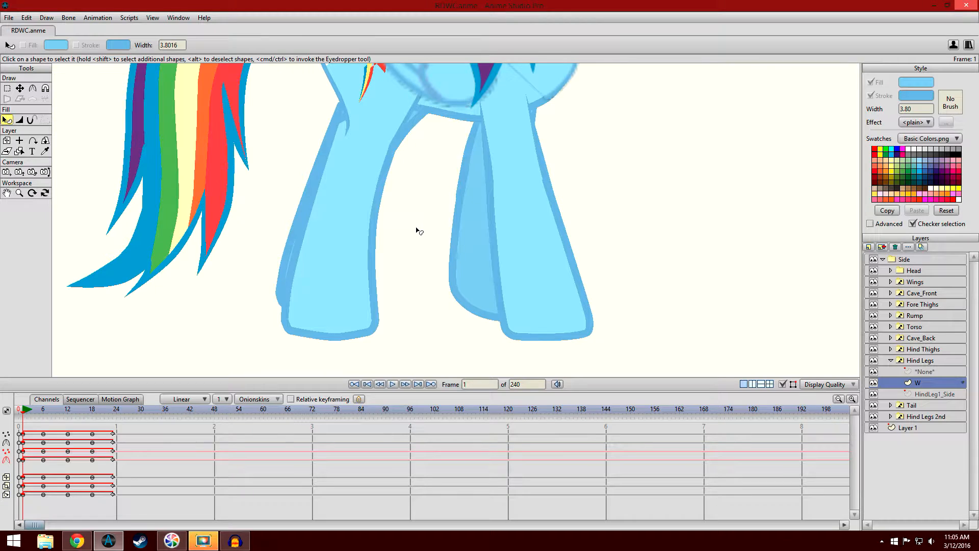
{"action": "scroll", "coordinate": [416, 231], "scroll_direction": "up", "scroll_amount": 4}
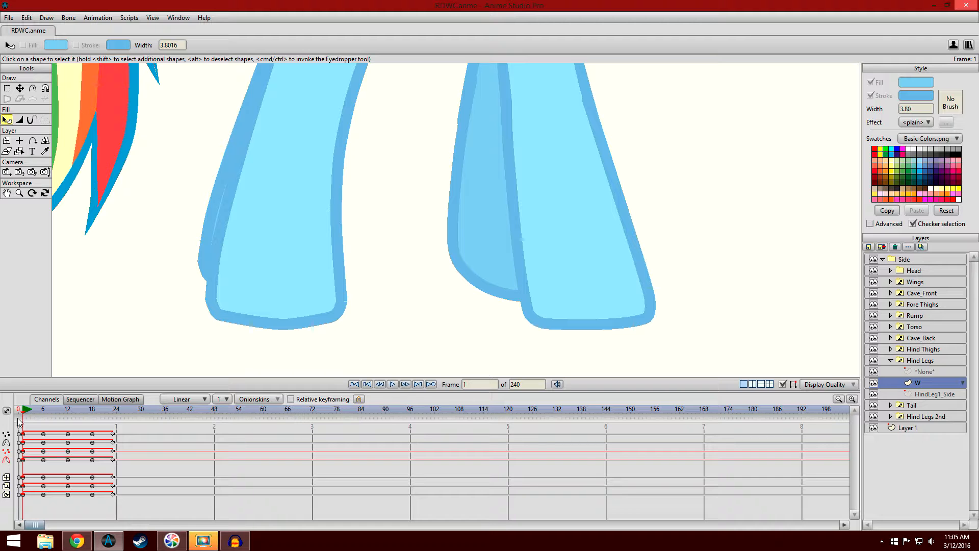
{"action": "mouse_move", "coordinate": [23, 416]}
{"action": "left_mouse_down"}
{"action": "mouse_move", "coordinate": [120, 441]}
{"action": "mouse_move", "coordinate": [442, 453]}
{"action": "mouse_move", "coordinate": [347, 431]}
{"action": "mouse_move", "coordinate": [23, 416]}
{"action": "mouse_move", "coordinate": [265, 439]}
{"action": "mouse_move", "coordinate": [326, 436]}
{"action": "mouse_move", "coordinate": [25, 419]}
{"action": "left_mouse_up"}
{"action": "scroll", "coordinate": [509, 205], "scroll_direction": "down", "scroll_amount": 3}
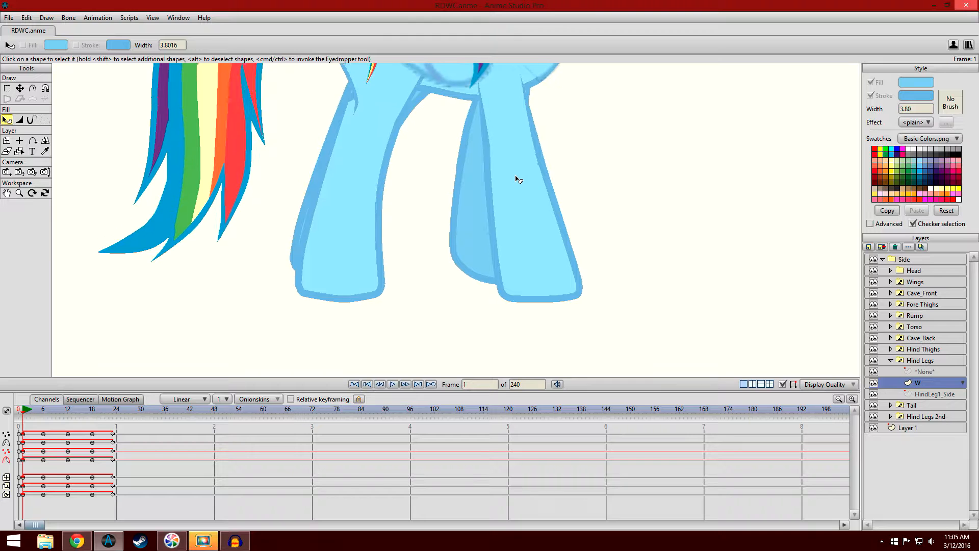
{"action": "scroll", "coordinate": [523, 181], "scroll_direction": "down", "scroll_amount": 4}
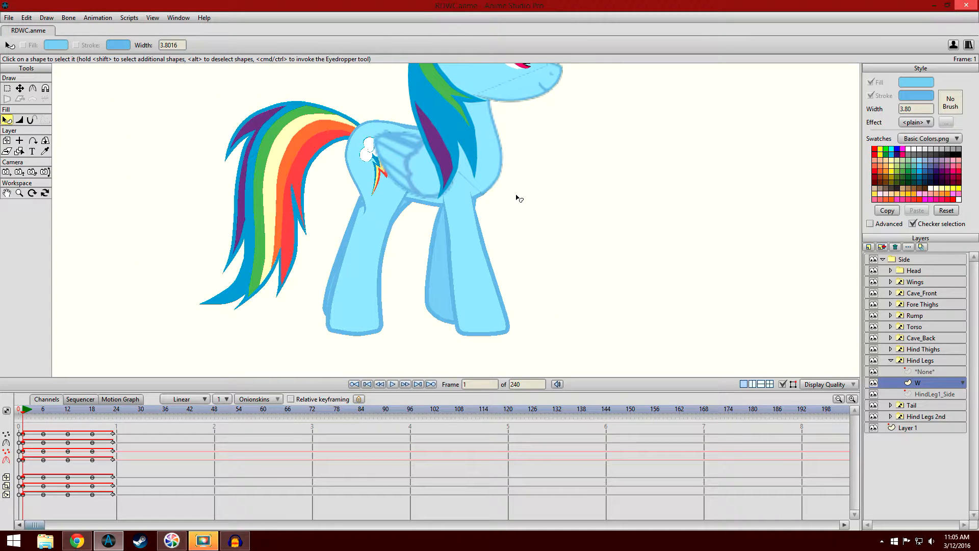
{"action": "scroll", "coordinate": [519, 196], "scroll_direction": "up", "scroll_amount": 3}
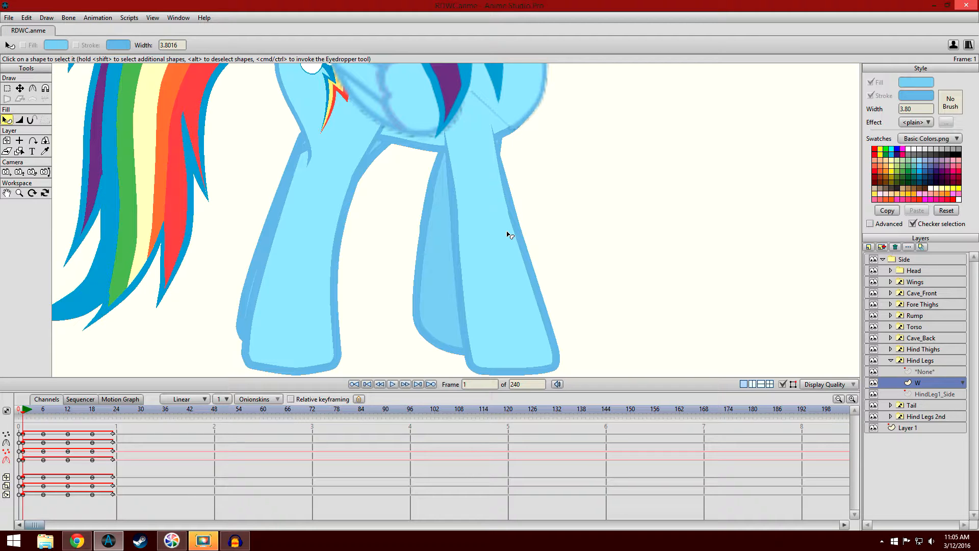
{"action": "scroll", "coordinate": [539, 151], "scroll_direction": "down", "scroll_amount": 4}
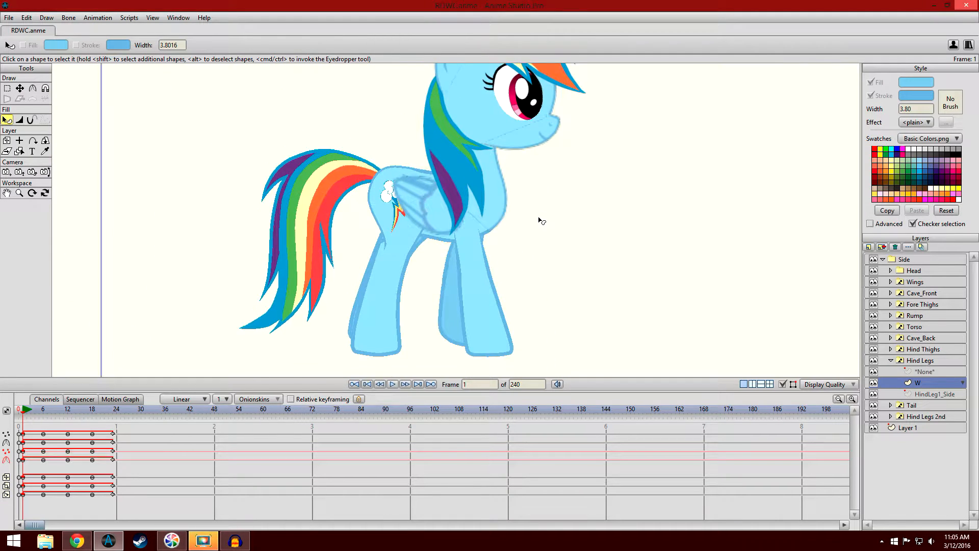
{"action": "scroll", "coordinate": [539, 220], "scroll_direction": "down", "scroll_amount": 2}
{"action": "scroll", "coordinate": [536, 217], "scroll_direction": "up", "scroll_amount": 2}
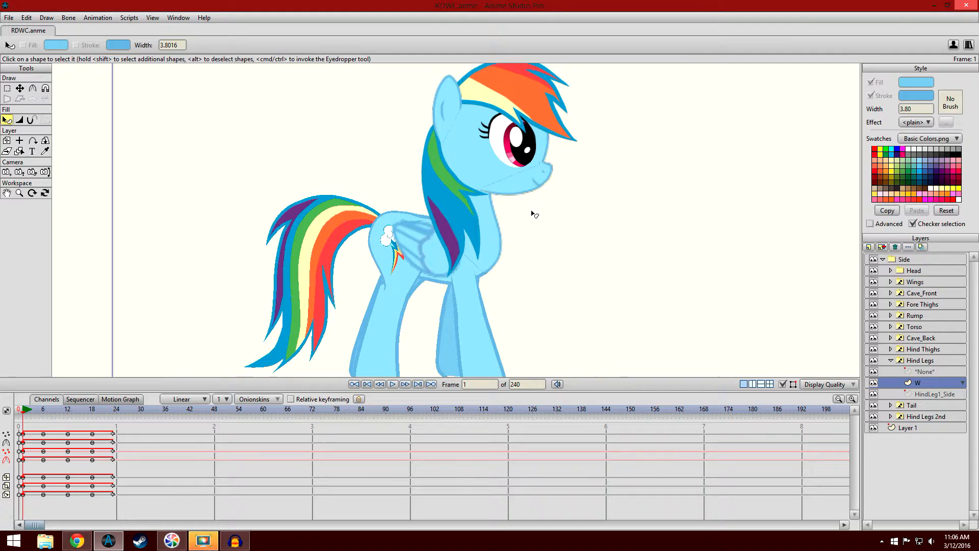
{"action": "scroll", "coordinate": [533, 224], "scroll_direction": "down", "scroll_amount": 2}
{"action": "scroll", "coordinate": [533, 236], "scroll_direction": "down", "scroll_amount": 1}
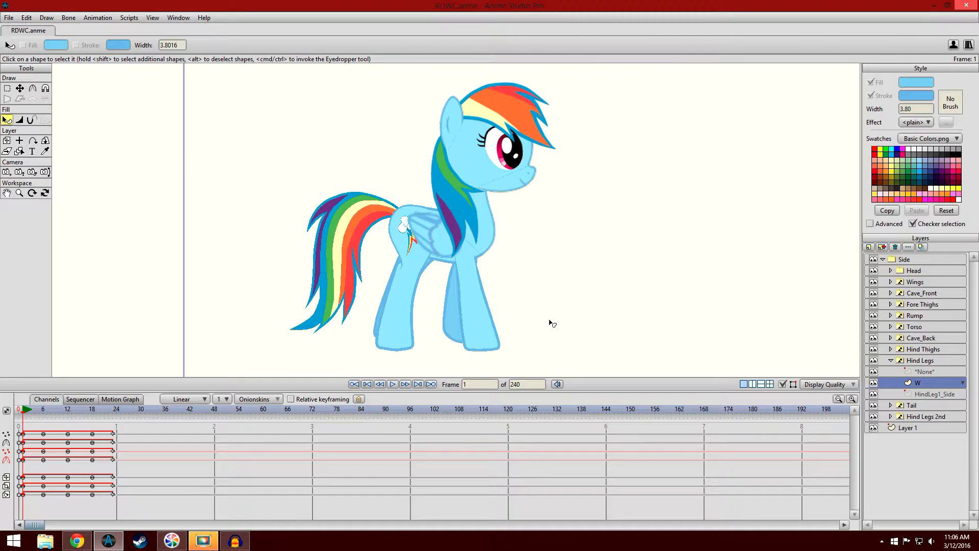
- Collapse the Hind Legs group and scrub the timeline past frame 24 and back to frame 1 to review the walk
{"action": "left_click", "coordinate": [891, 360]}
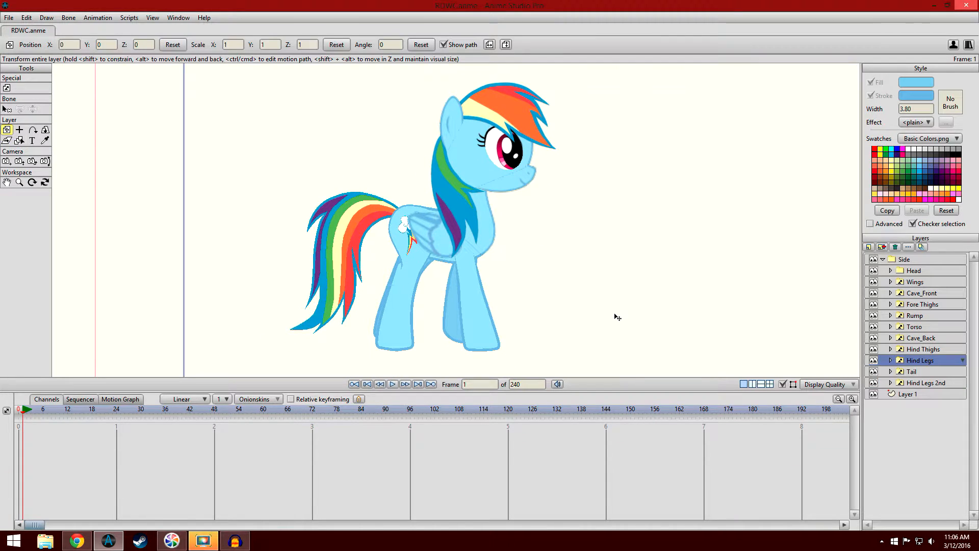
{"action": "scroll", "coordinate": [507, 284], "scroll_direction": "up", "scroll_amount": 4}
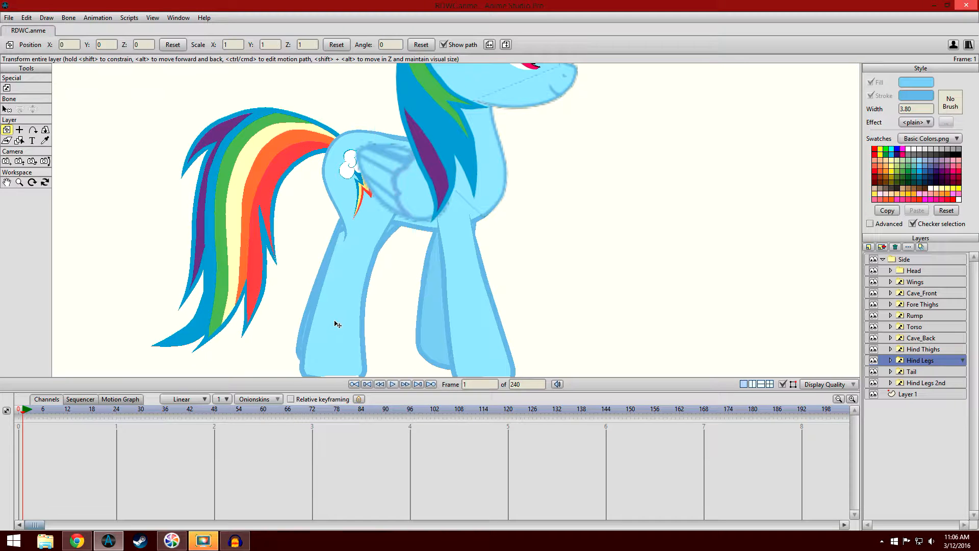
{"action": "scroll", "coordinate": [334, 321], "scroll_direction": "down", "scroll_amount": 1}
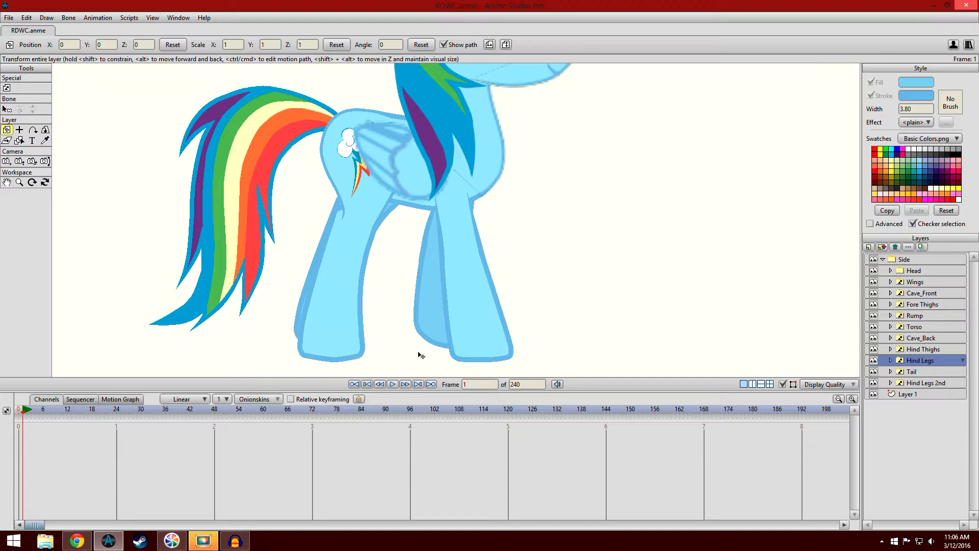
{"action": "left_click", "coordinate": [36, 415]}
{"action": "left_click_drag", "start_coordinate": [36, 416], "coordinate": [135, 416]}
{"action": "left_click_drag", "start_coordinate": [78, 414], "coordinate": [23, 416]}
{"action": "left_click_drag", "start_coordinate": [213, 185], "coordinate": [233, 193]}
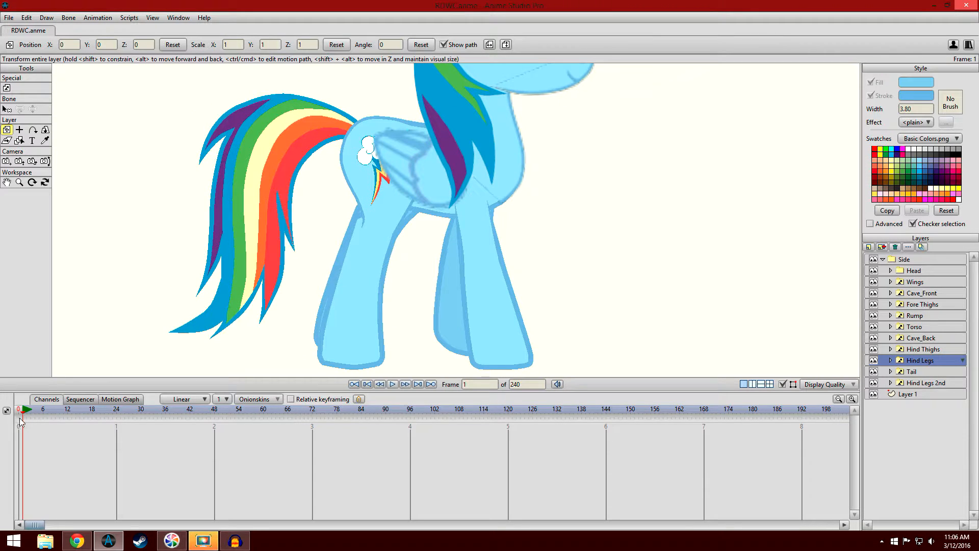
{"action": "left_click_drag", "start_coordinate": [25, 416], "coordinate": [22, 373]}
{"action": "left_click_drag", "start_coordinate": [319, 154], "coordinate": [250, 280]}
{"action": "scroll", "coordinate": [265, 255], "scroll_direction": "down", "scroll_amount": 2}
{"action": "left_click_drag", "start_coordinate": [279, 207], "coordinate": [277, 207]}
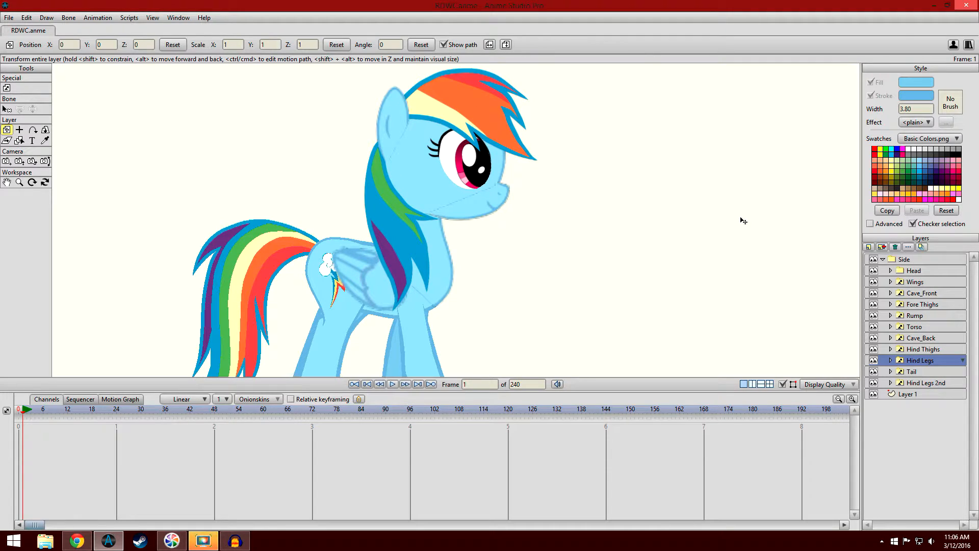
- Select the Head layer and review its cycled motion out to frame 65, then compare the pony's poses at frames 0, 1 and 6
{"action": "left_click", "coordinate": [931, 271]}
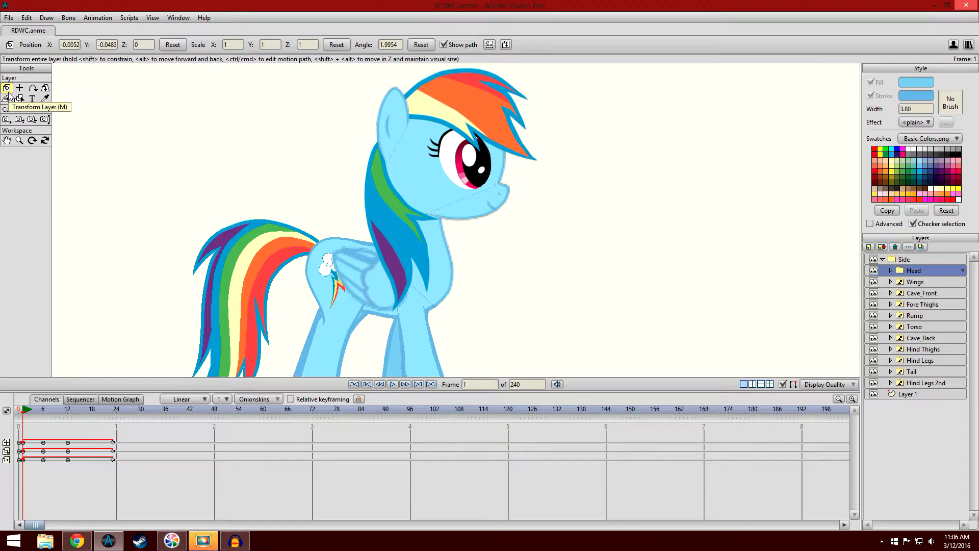
{"action": "left_click_drag", "start_coordinate": [23, 414], "coordinate": [284, 475]}
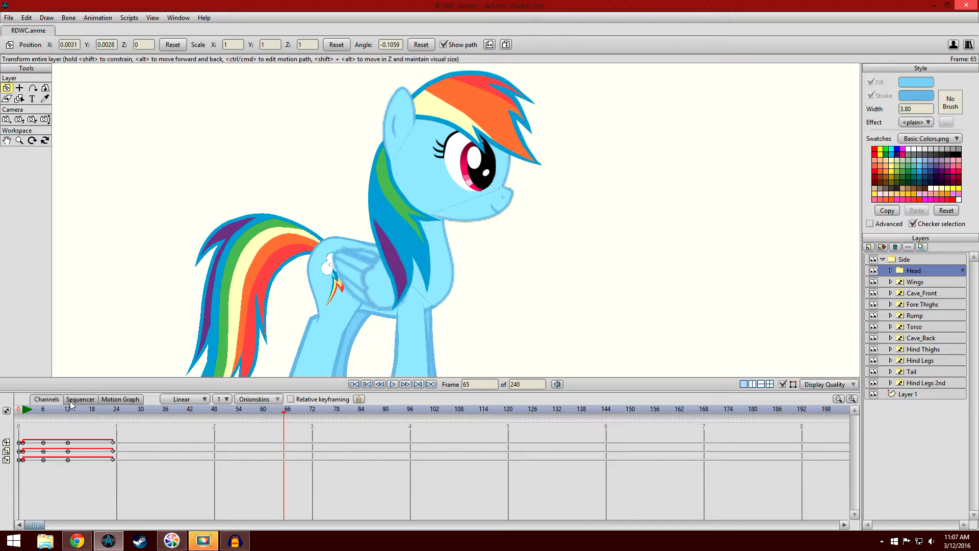
{"action": "left_click", "coordinate": [24, 414]}
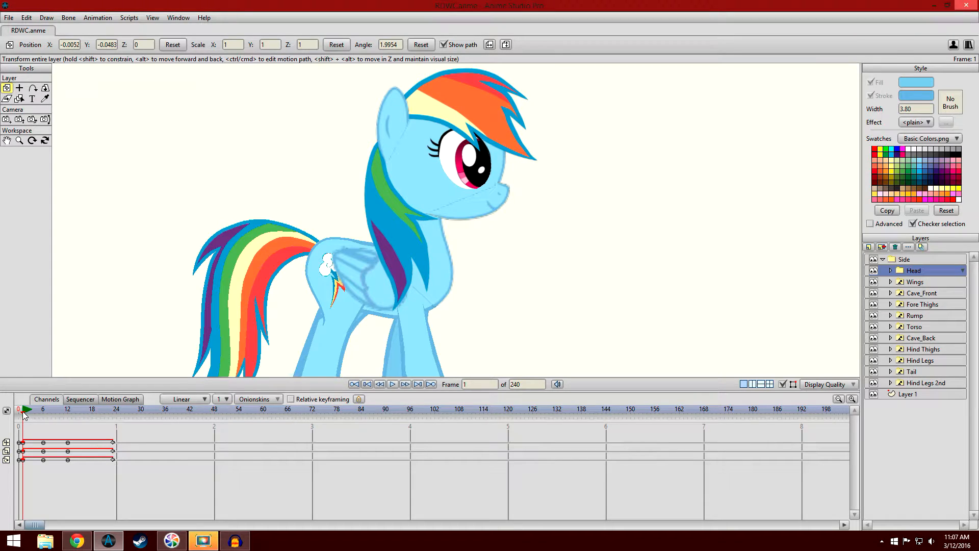
{"action": "left_click", "coordinate": [21, 413]}
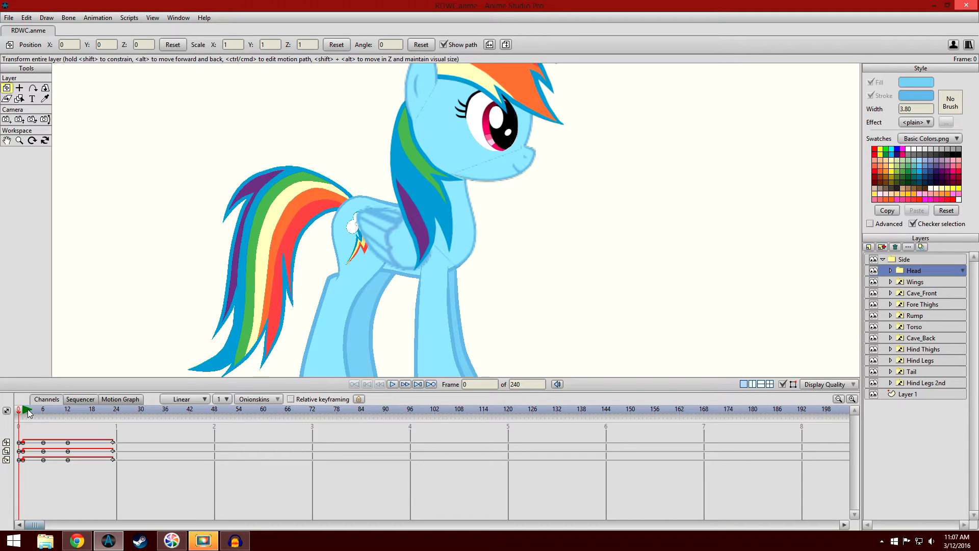
{"action": "left_click", "coordinate": [27, 411]}
{"action": "scroll", "coordinate": [255, 199], "scroll_direction": "down", "scroll_amount": 2}
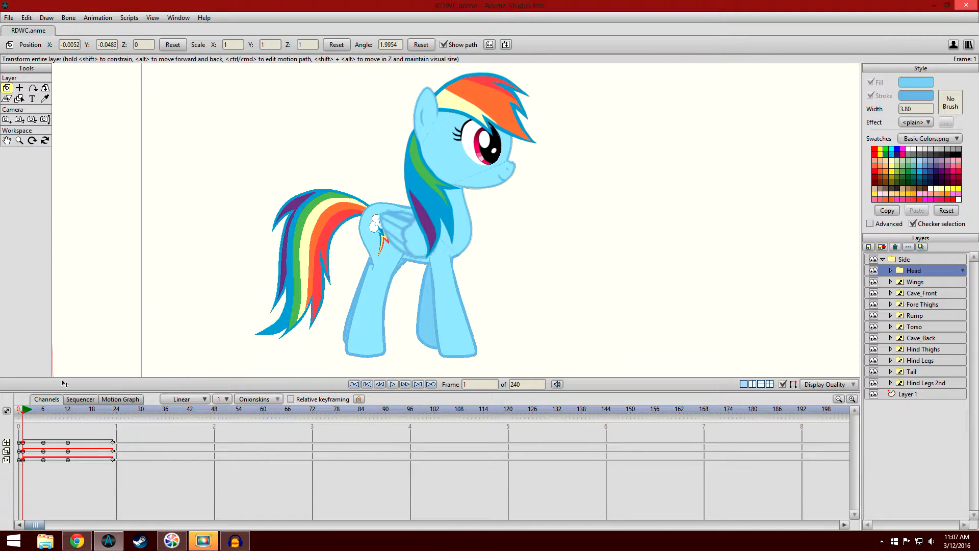
{"action": "left_click", "coordinate": [43, 412]}
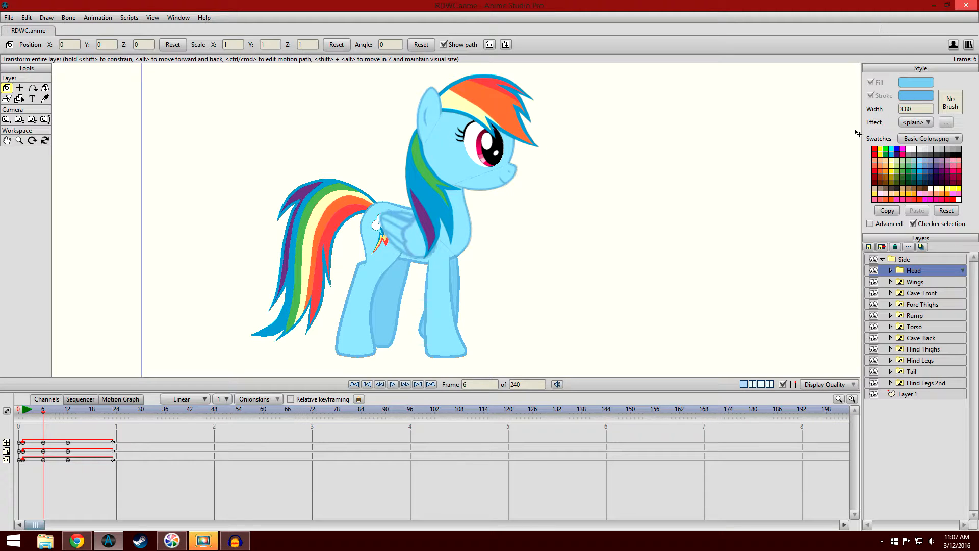
{"action": "left_click_drag", "start_coordinate": [24, 414], "coordinate": [24, 391]}
- Inspect the pony's legs up close at frame 1 and select the Cave_Back layer
{"action": "left_click_drag", "start_coordinate": [157, 328], "coordinate": [173, 284]}
{"action": "scroll", "coordinate": [174, 287], "scroll_direction": "up", "scroll_amount": 2}
{"action": "scroll", "coordinate": [176, 289], "scroll_direction": "up", "scroll_amount": 4}
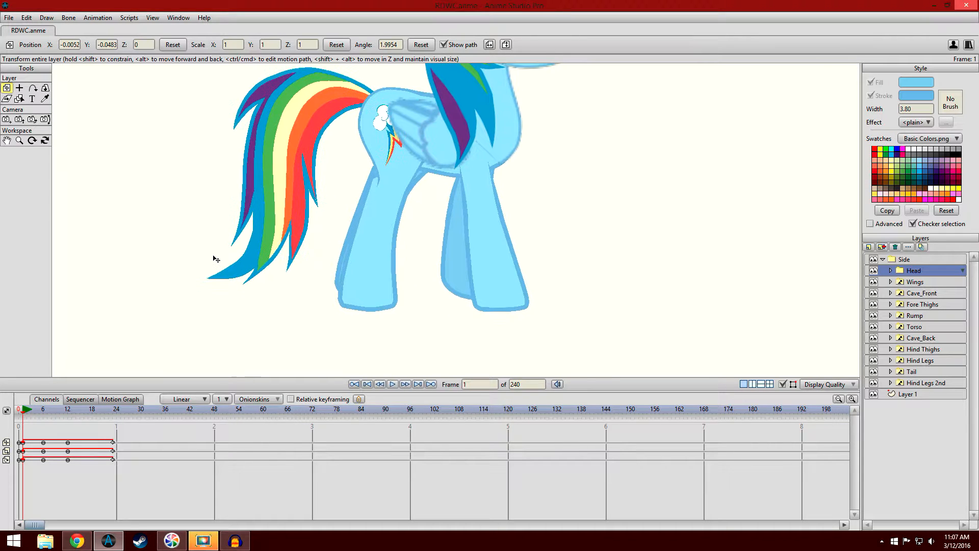
{"action": "scroll", "coordinate": [225, 240], "scroll_direction": "up", "scroll_amount": 4}
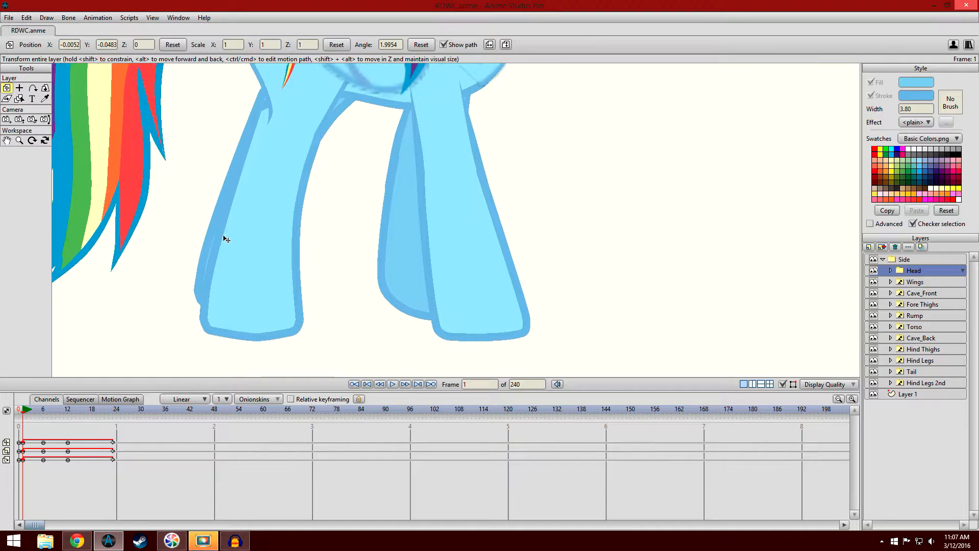
{"action": "scroll", "coordinate": [245, 218], "scroll_direction": "down", "scroll_amount": 1}
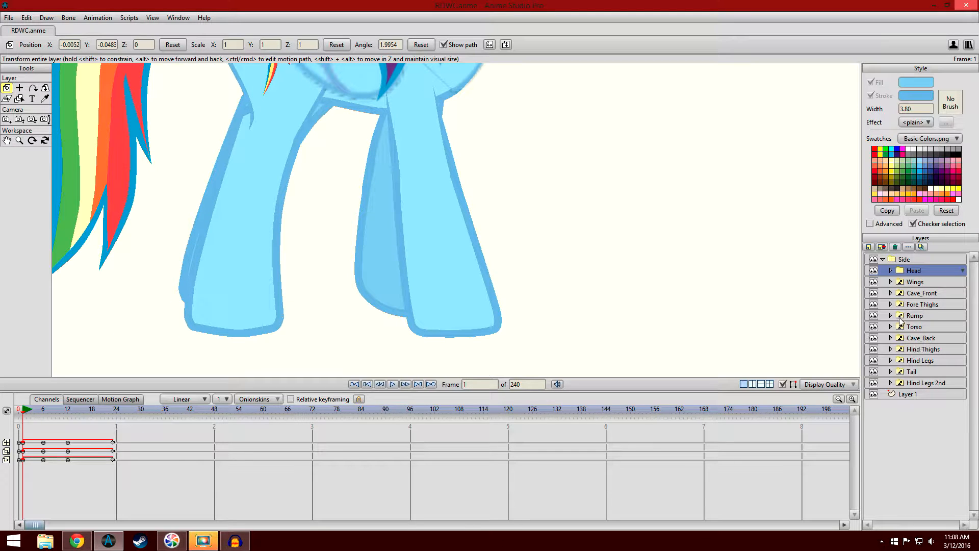
{"action": "left_click", "coordinate": [921, 339]}
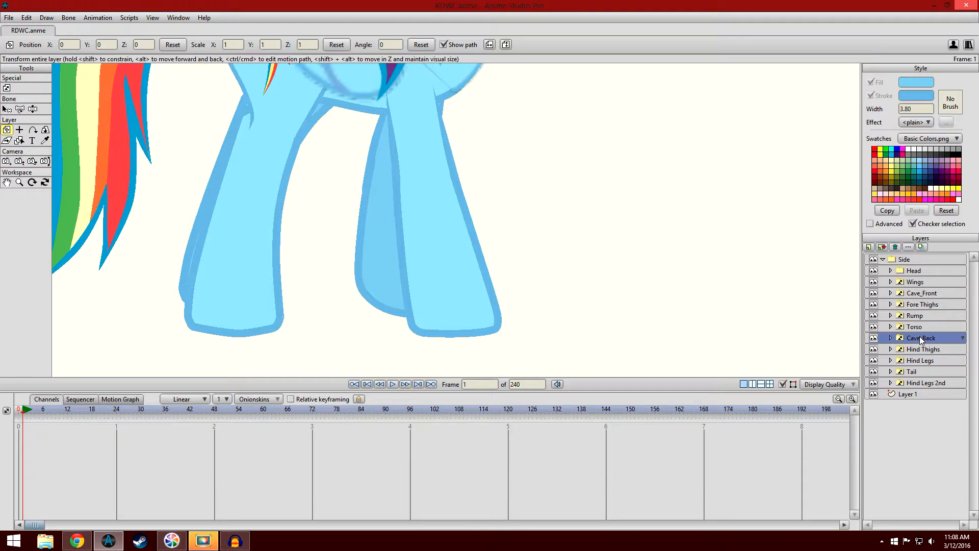
- Inspect the W vector layers inside the Cave_Back and Hind Thighs groups, and collapse both groups
{"action": "left_click", "coordinate": [891, 338]}
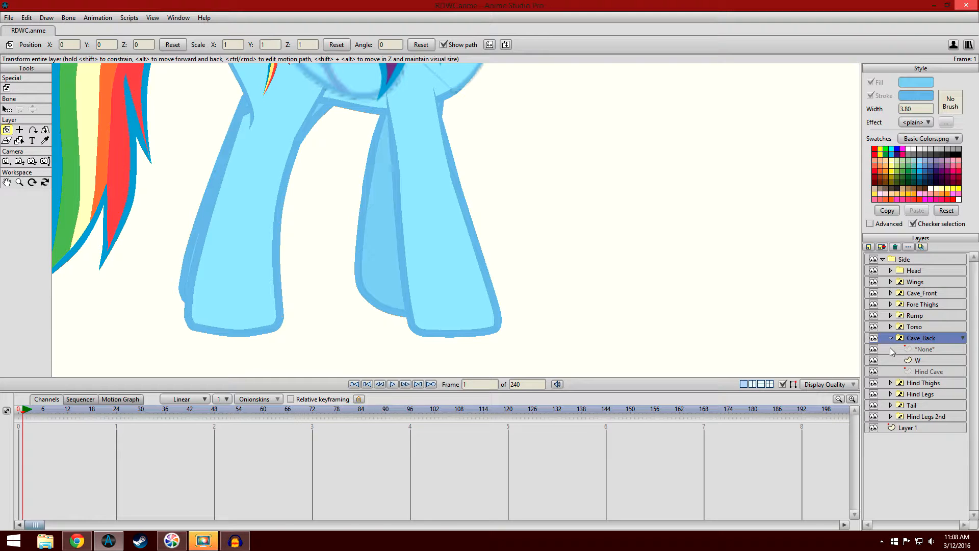
{"action": "left_click", "coordinate": [891, 382]}
{"action": "left_click", "coordinate": [929, 360]}
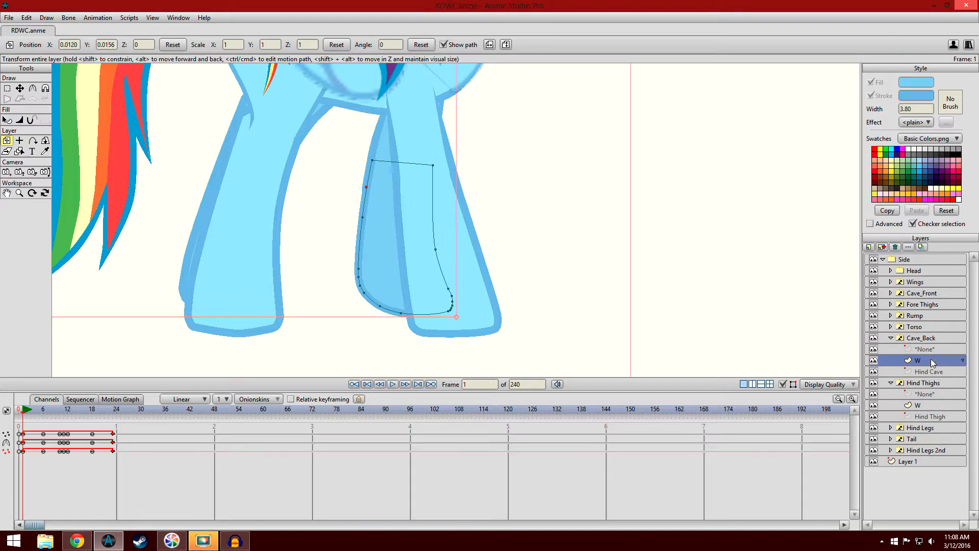
{"action": "left_click", "coordinate": [932, 406]}
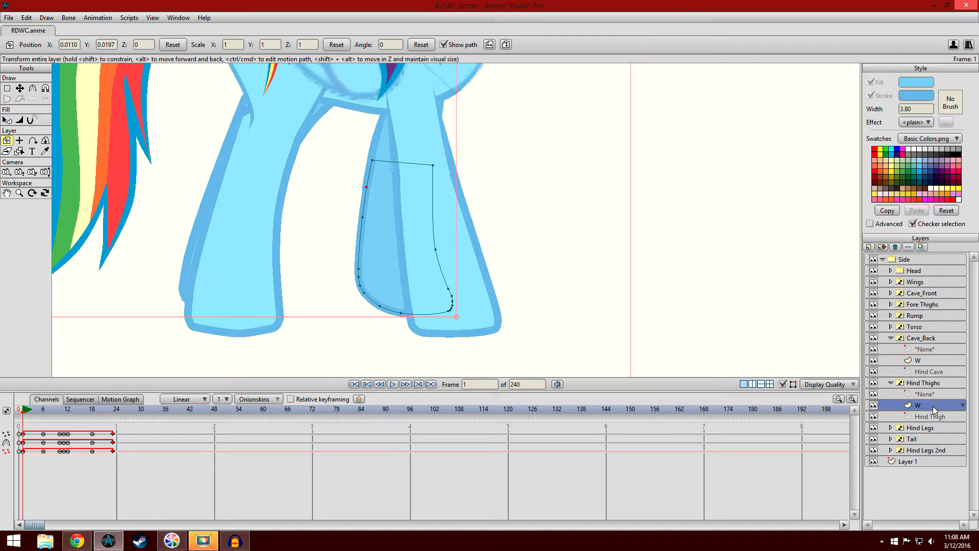
{"action": "left_click", "coordinate": [890, 338]}
{"action": "left_click", "coordinate": [891, 349]}
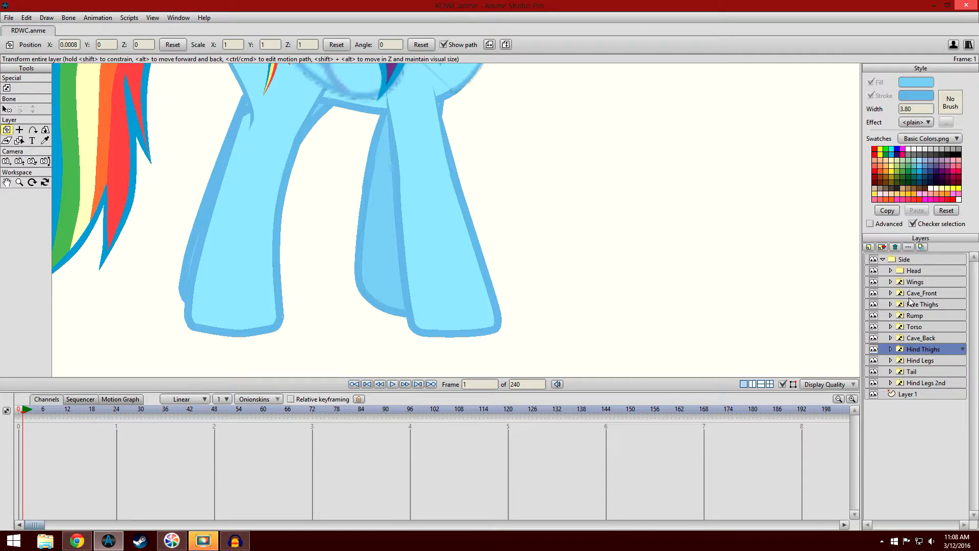
- Expand the Cave_Front and Fore Thighs groups, inspect their W layers, and leave Cave_Front's W layer selected with the Select Shape tool active
{"action": "left_click", "coordinate": [910, 294]}
{"action": "left_click", "coordinate": [891, 293]}
{"action": "left_click", "coordinate": [891, 338]}
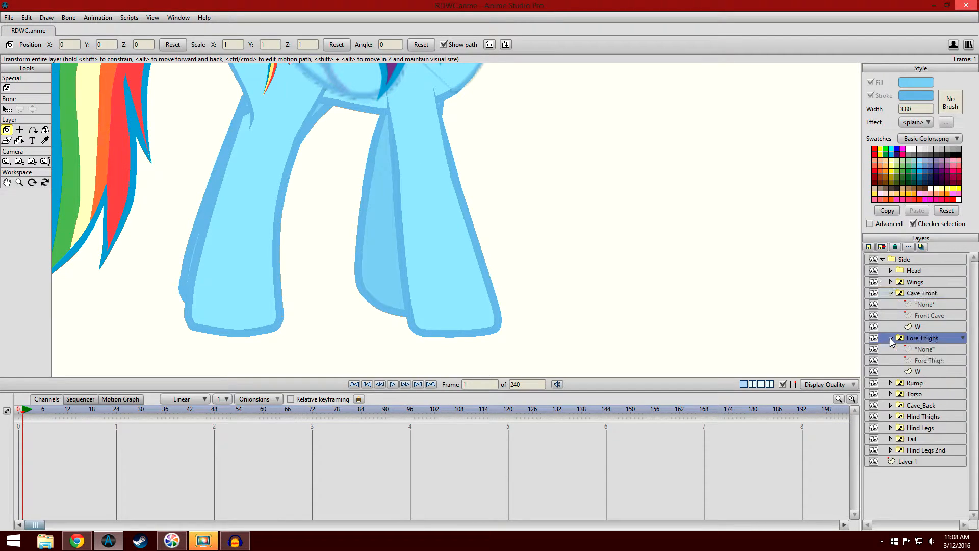
{"action": "left_click", "coordinate": [924, 373]}
{"action": "left_click", "coordinate": [920, 327]}
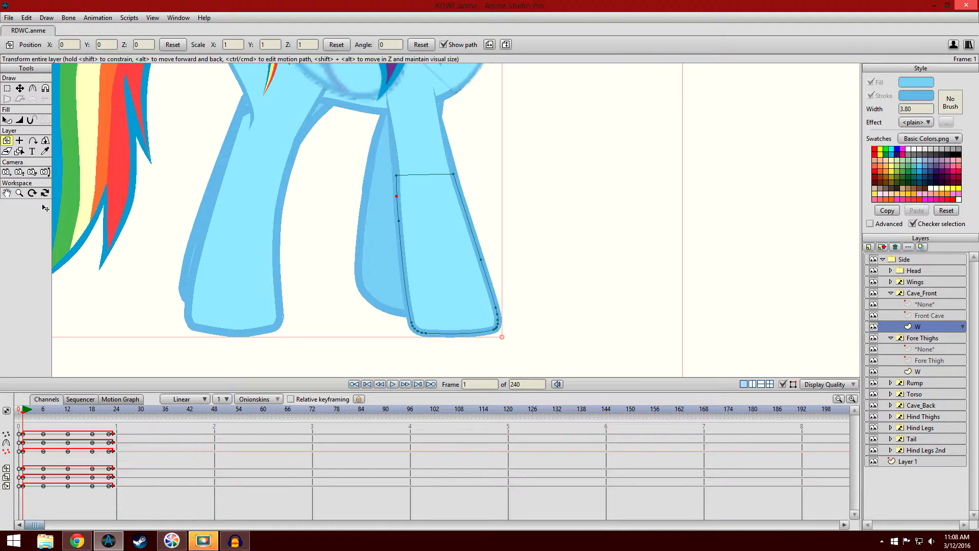
{"action": "left_click", "coordinate": [7, 120]}
{"action": "left_click_drag", "start_coordinate": [275, 228], "coordinate": [276, 232]}
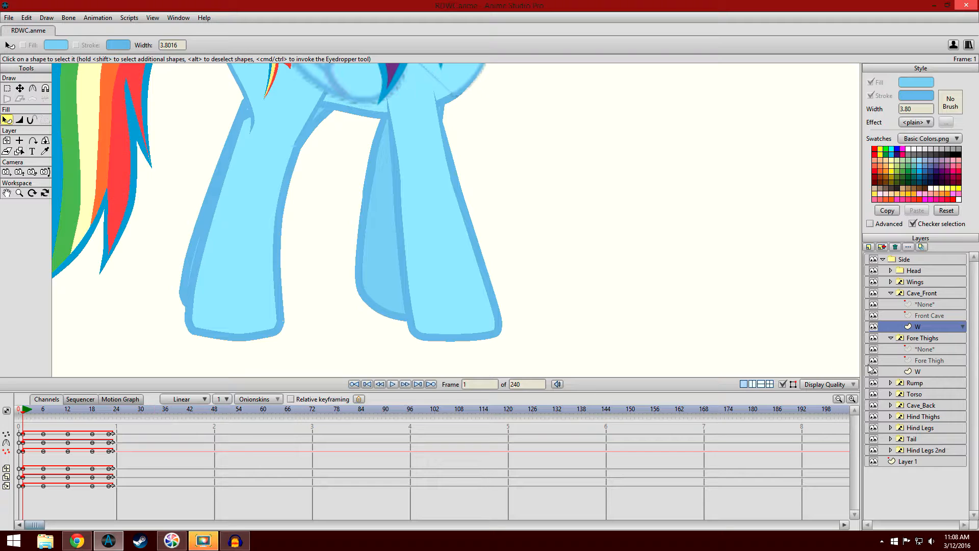
{"action": "left_click", "coordinate": [920, 372]}
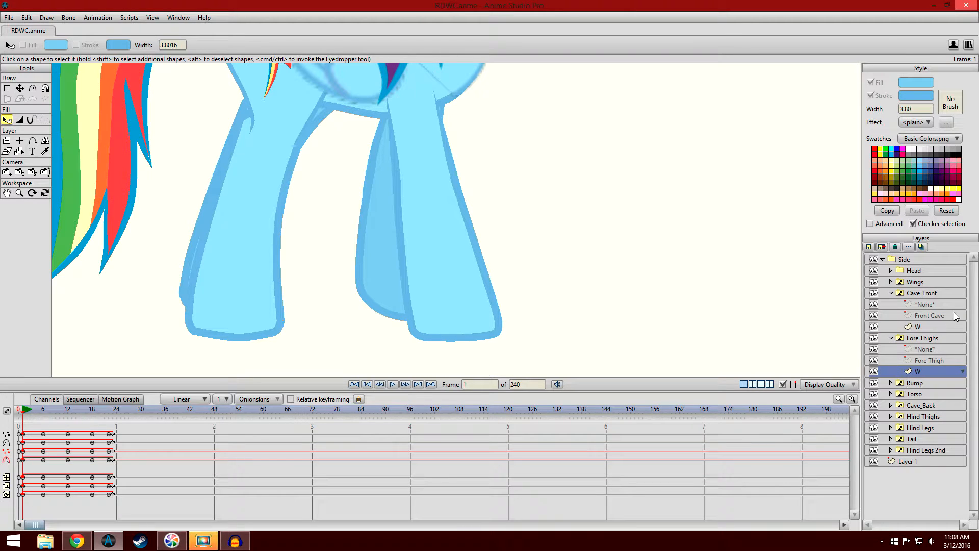
{"action": "left_click", "coordinate": [950, 326]}
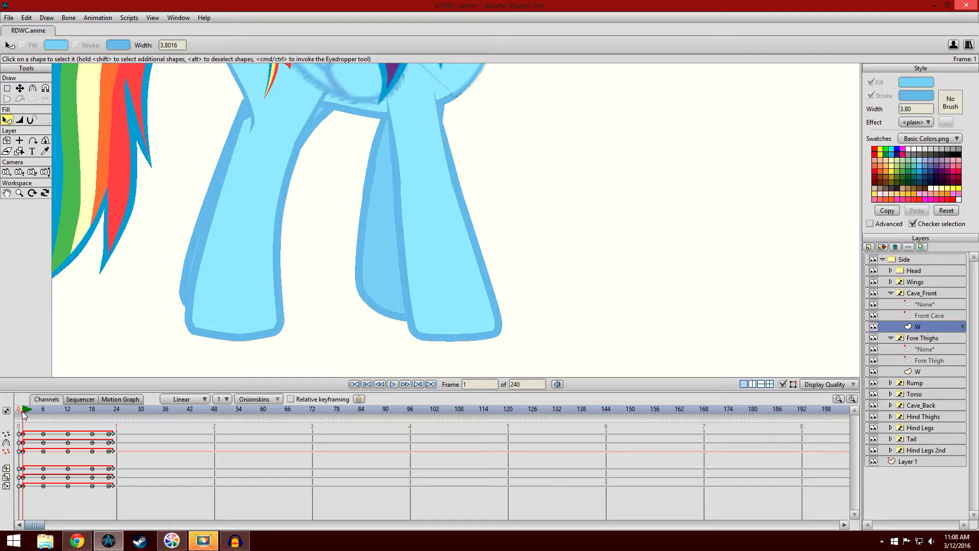
- Compare the leg poses at frames 12, 1, 6 and 0, first up close and again with more of the body in view
{"action": "left_click", "coordinate": [68, 414]}
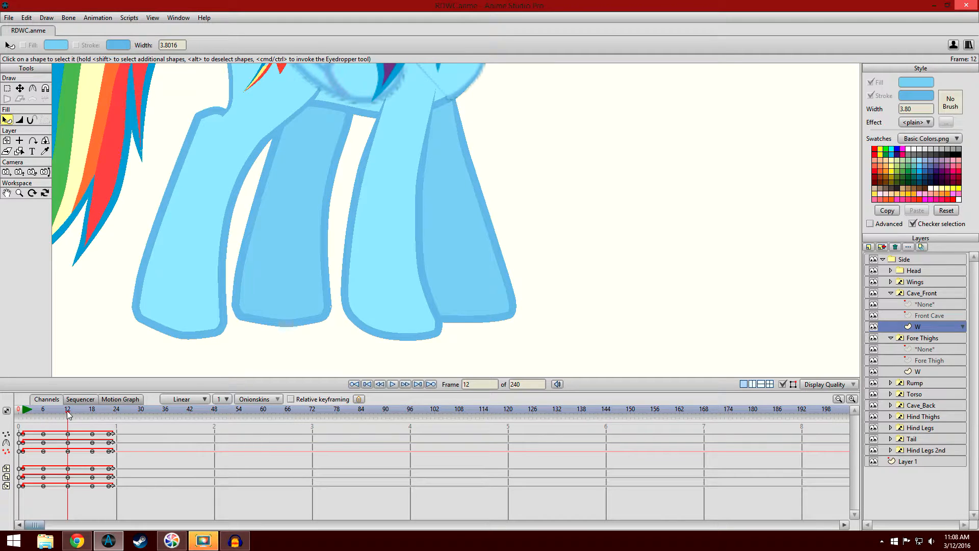
{"action": "left_click", "coordinate": [28, 414]}
{"action": "left_click_drag", "start_coordinate": [28, 415], "coordinate": [43, 417]}
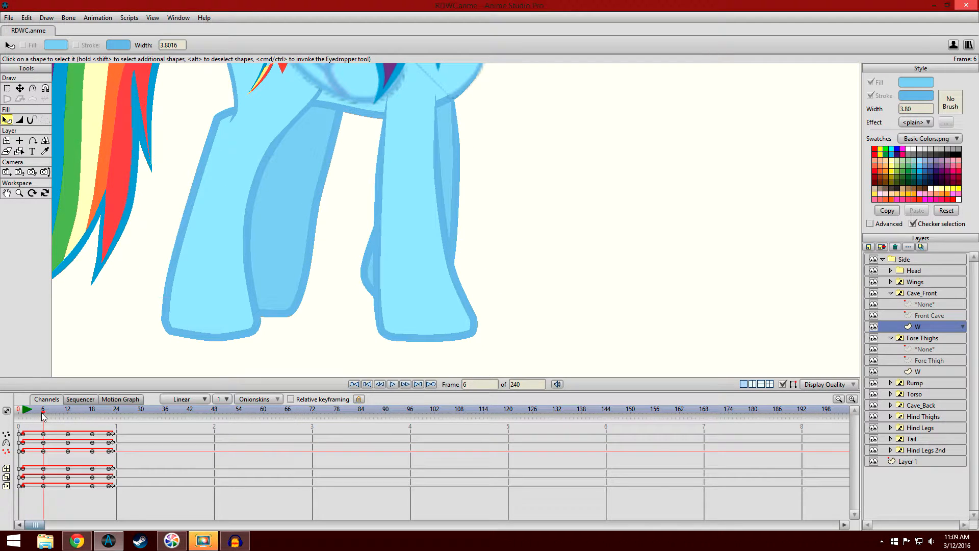
{"action": "left_click", "coordinate": [19, 414]}
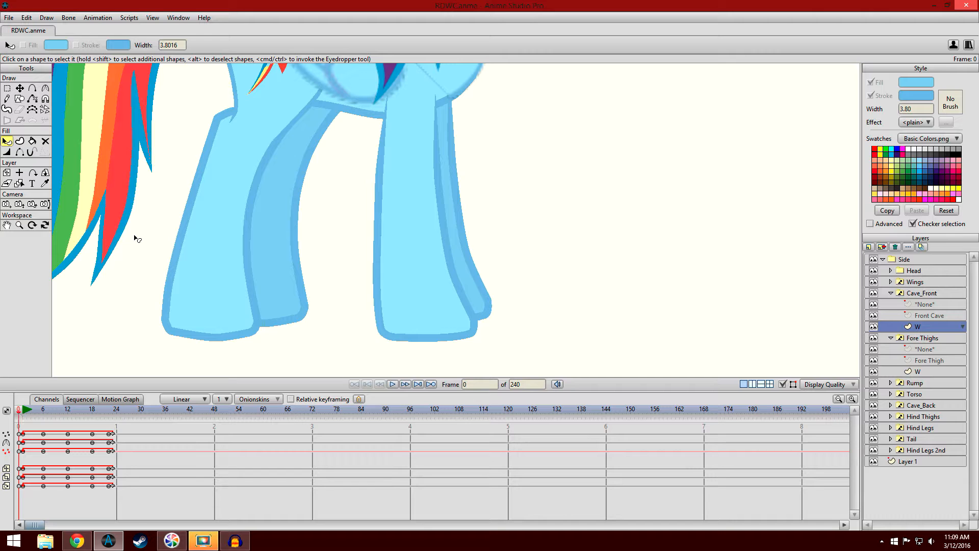
{"action": "scroll", "coordinate": [142, 301], "scroll_direction": "down", "scroll_amount": 2}
{"action": "left_click_drag", "start_coordinate": [187, 246], "coordinate": [185, 281]}
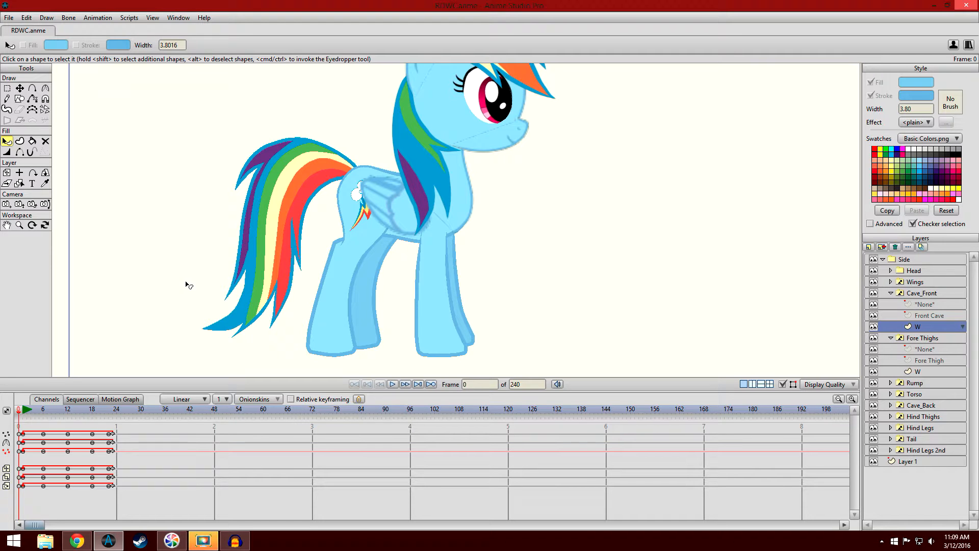
{"action": "left_click", "coordinate": [68, 414]}
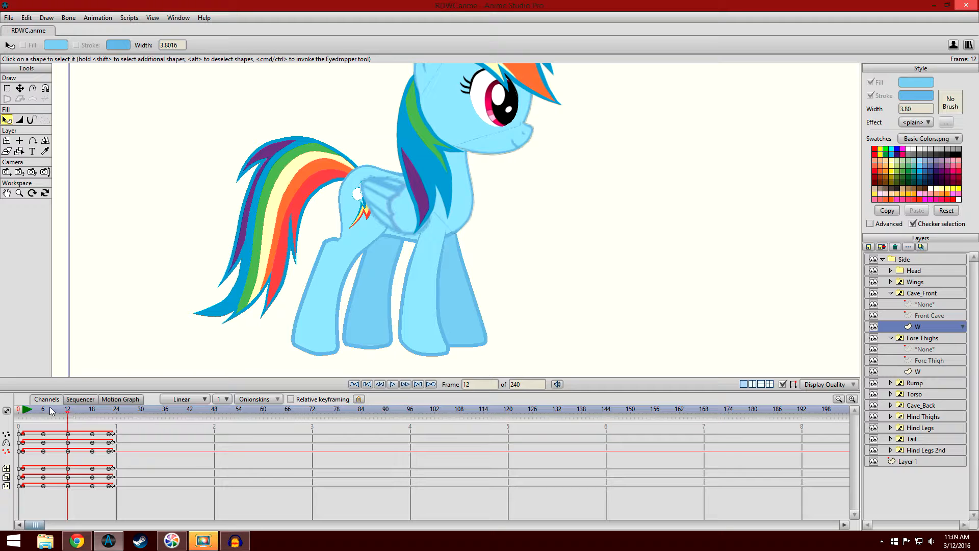
{"action": "left_click", "coordinate": [24, 413]}
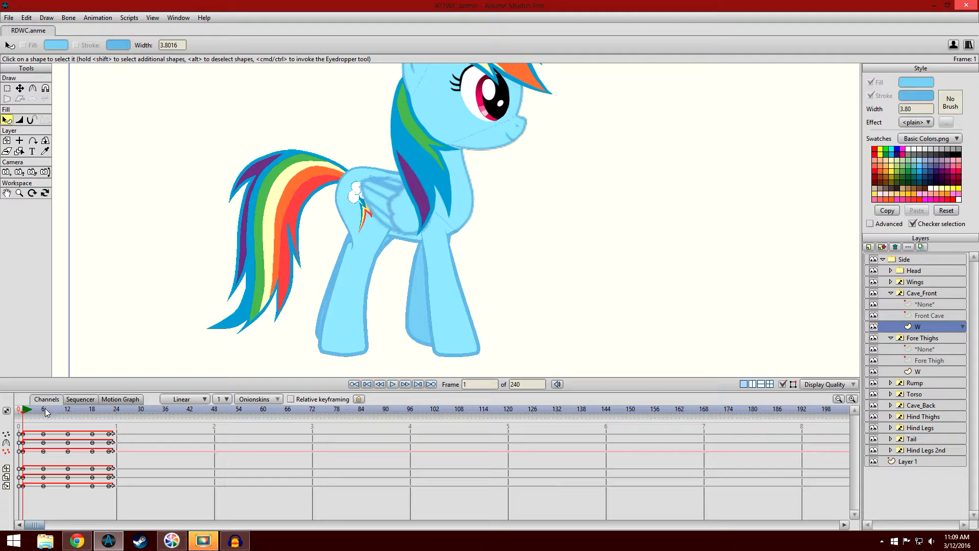
{"action": "left_click", "coordinate": [44, 412]}
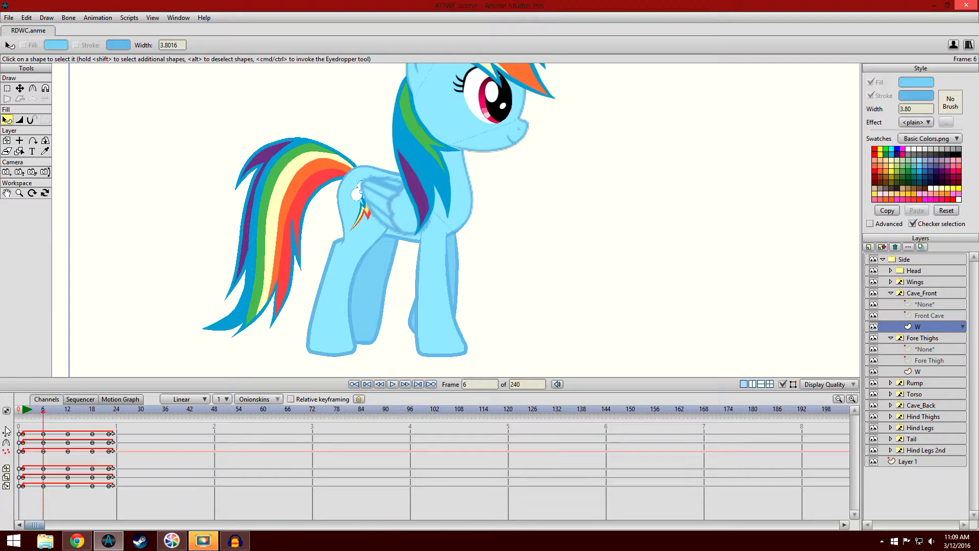
{"action": "left_click", "coordinate": [19, 412]}
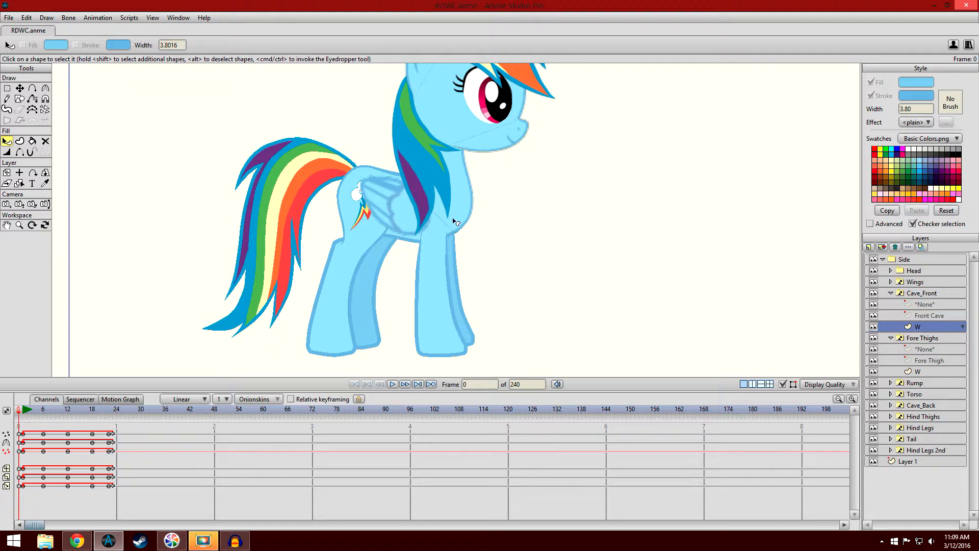
- Examine the whole pony at frames 0 and 6, and scrub the walk from frame 1 to frame 12
{"action": "scroll", "coordinate": [509, 267], "scroll_direction": "up", "scroll_amount": 3}
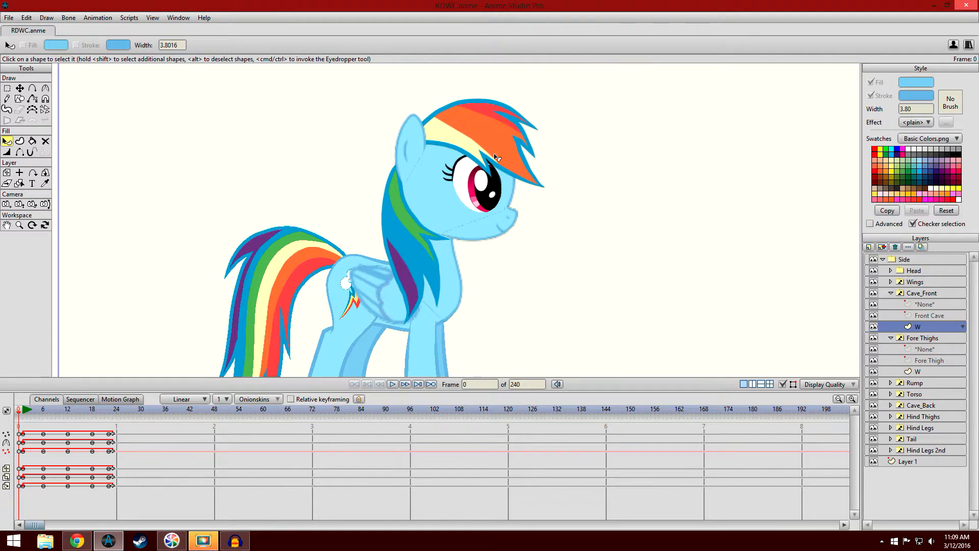
{"action": "scroll", "coordinate": [308, 270], "scroll_direction": "down", "scroll_amount": 2}
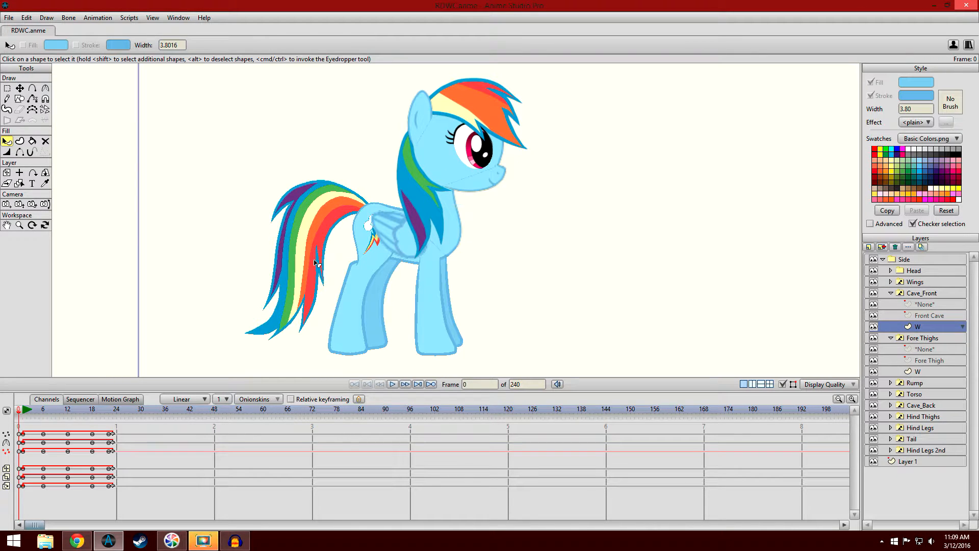
{"action": "left_click", "coordinate": [44, 414]}
{"action": "left_click_drag", "start_coordinate": [87, 331], "coordinate": [77, 325]}
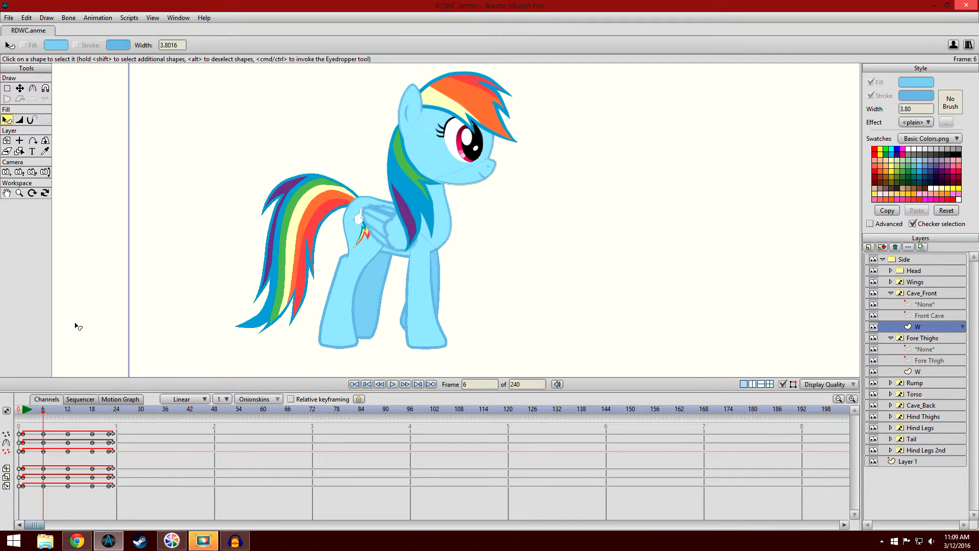
{"action": "left_click_drag", "start_coordinate": [44, 414], "coordinate": [24, 411]}
{"action": "left_click_drag", "start_coordinate": [24, 411], "coordinate": [68, 409]}
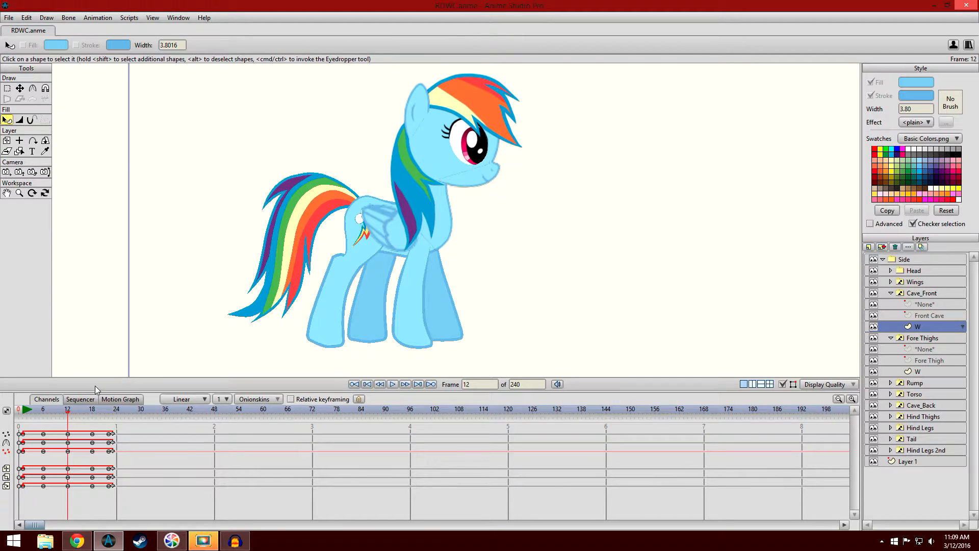
- Compare the pony's contact poses at frames 1, 12 and 24 with the passing pose at frame 6
{"action": "scroll", "coordinate": [232, 281], "scroll_direction": "up", "scroll_amount": 3}
{"action": "left_click", "coordinate": [24, 413]}
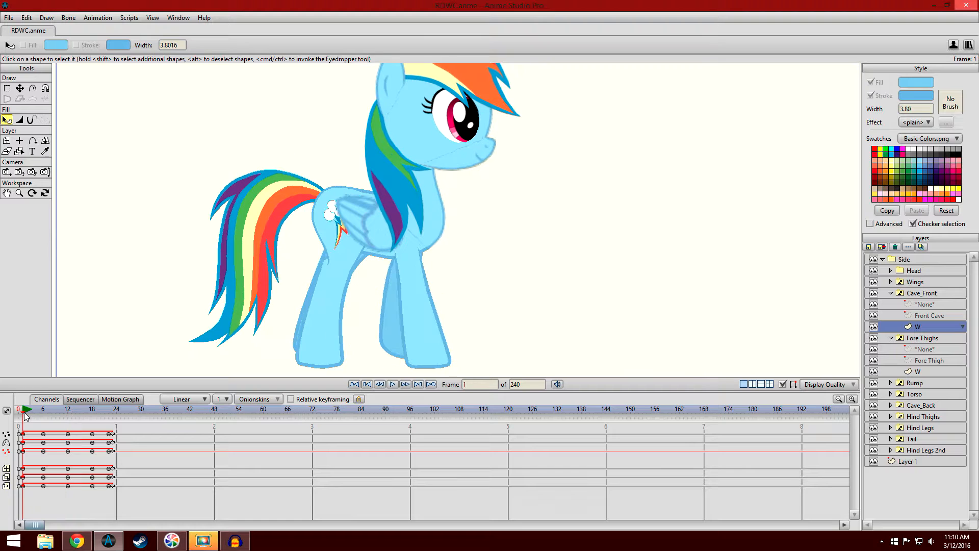
{"action": "left_click", "coordinate": [68, 414]}
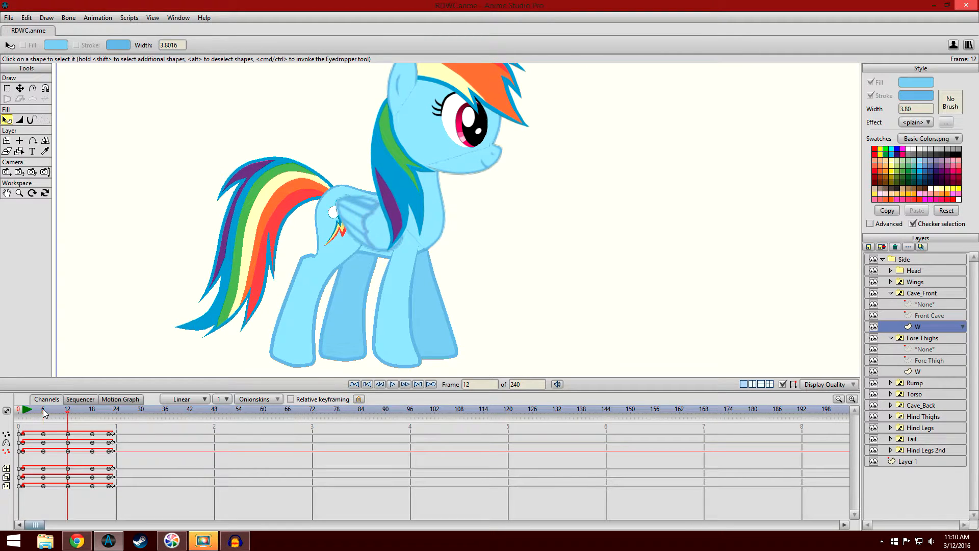
{"action": "left_click", "coordinate": [45, 412]}
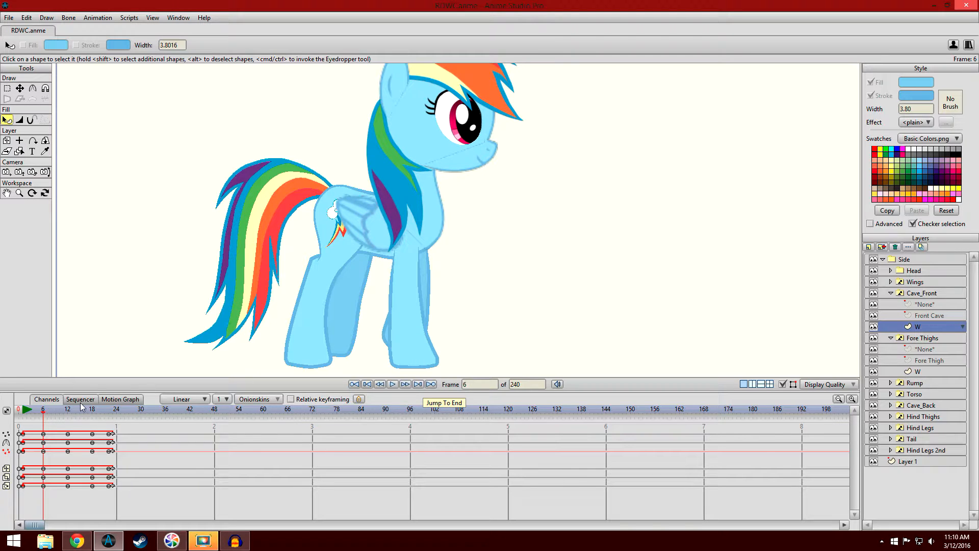
{"action": "left_click", "coordinate": [68, 412]}
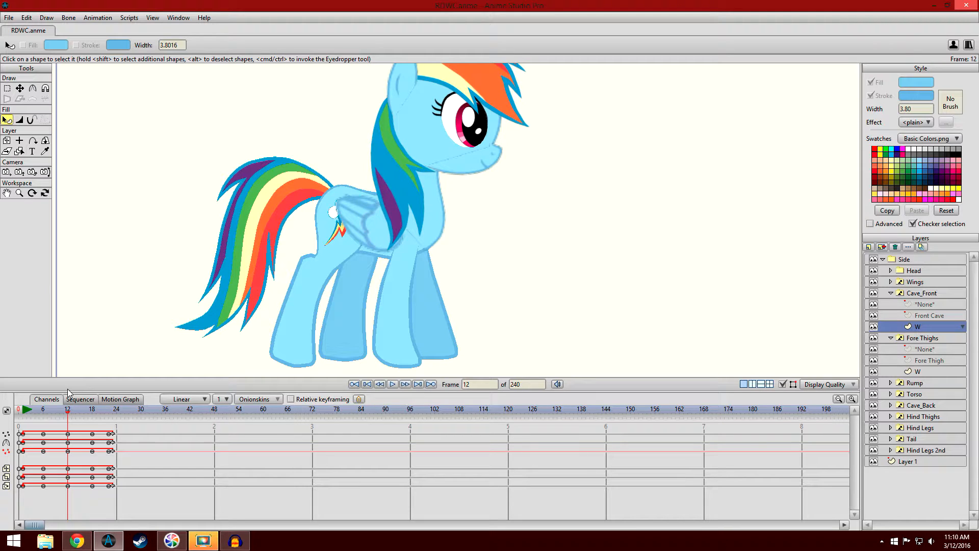
{"action": "left_click", "coordinate": [117, 414]}
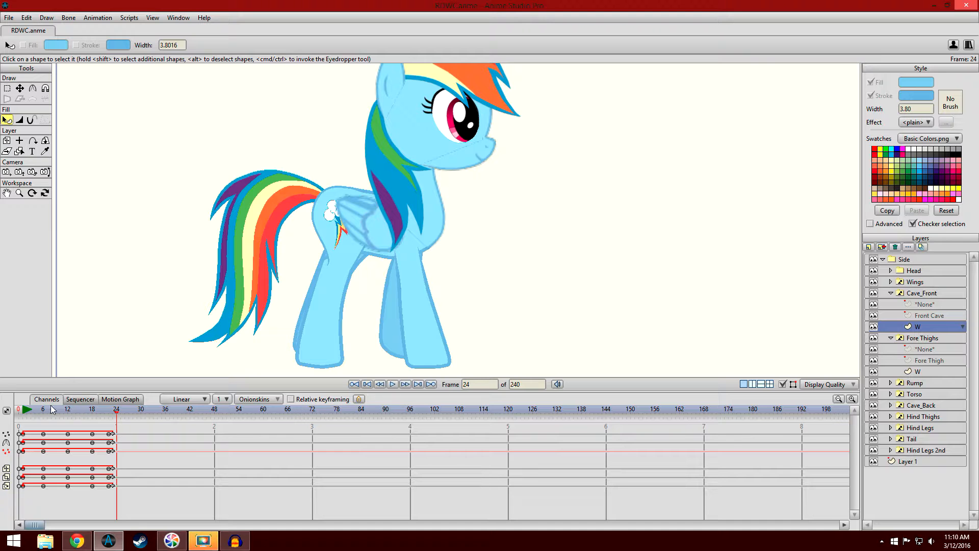
- Scrub from frame 6 to frame 12 and examine the pony's passing pose at frame 18 up close
{"action": "left_click_drag", "start_coordinate": [43, 411], "coordinate": [67, 407]}
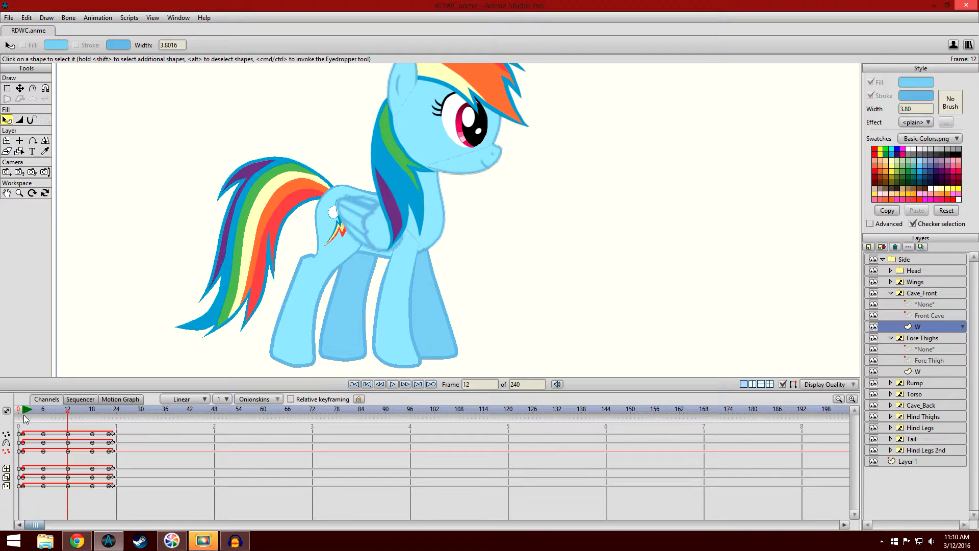
{"action": "left_click", "coordinate": [91, 417]}
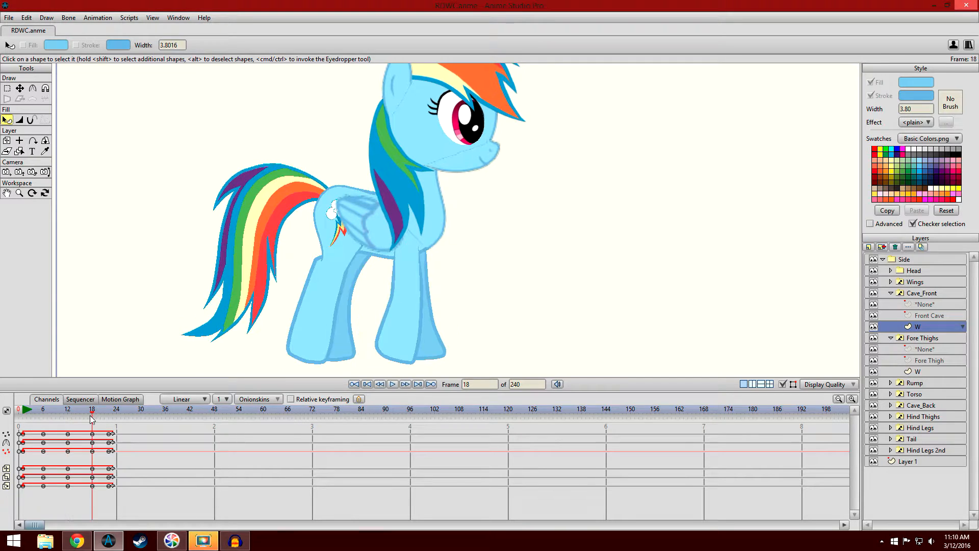
{"action": "scroll", "coordinate": [149, 316], "scroll_direction": "up", "scroll_amount": 4}
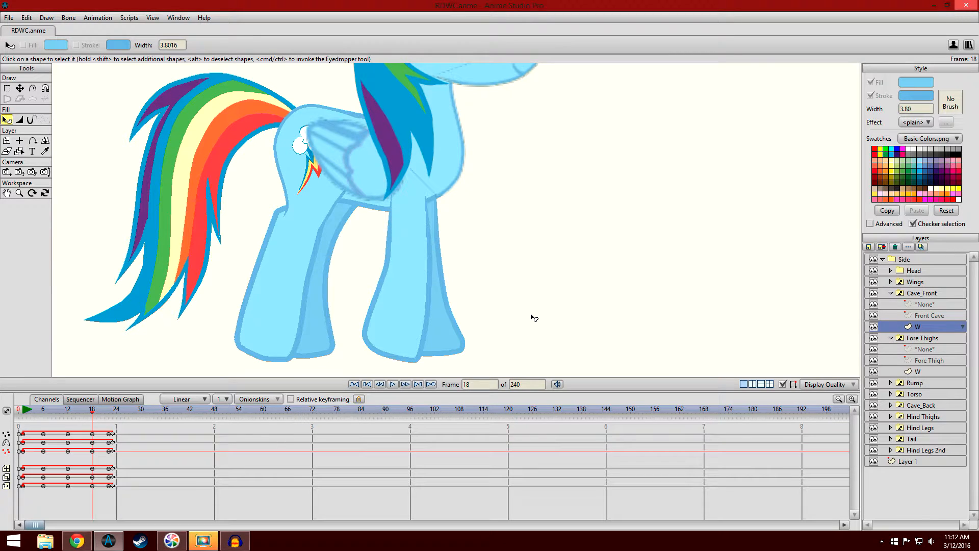
{"action": "scroll", "coordinate": [531, 316], "scroll_direction": "down", "scroll_amount": 3}
{"action": "left_click_drag", "start_coordinate": [536, 288], "coordinate": [536, 289]}
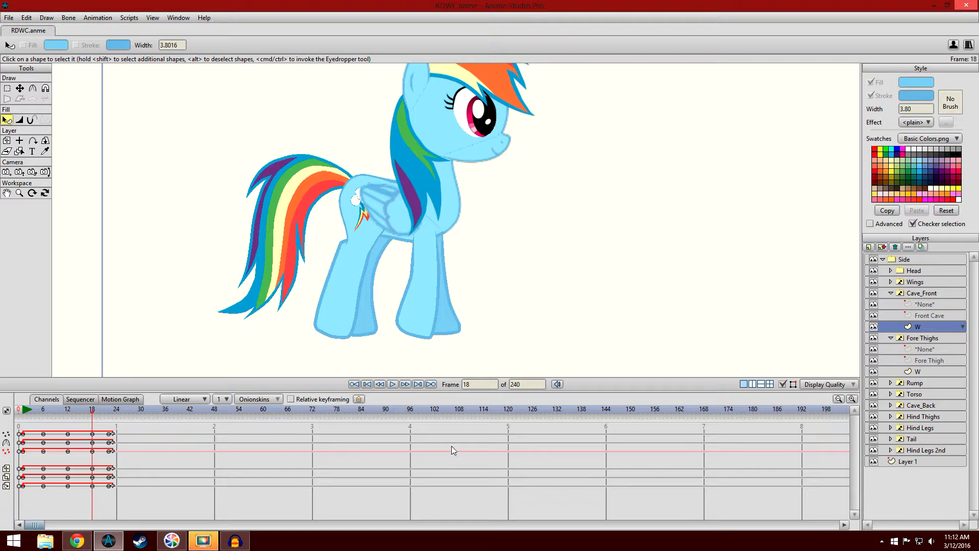
{"action": "scroll", "coordinate": [556, 289], "scroll_direction": "up", "scroll_amount": 3}
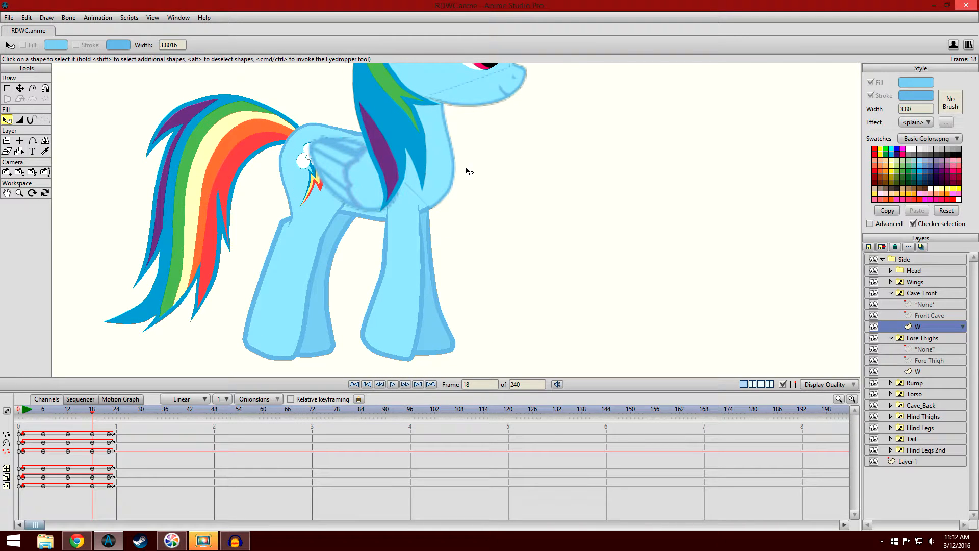
- Scrub the legs from frame 12 to frame 17 and check the points of the front leg shape in Cave_Front's W layer
{"action": "left_click", "coordinate": [70, 413]}
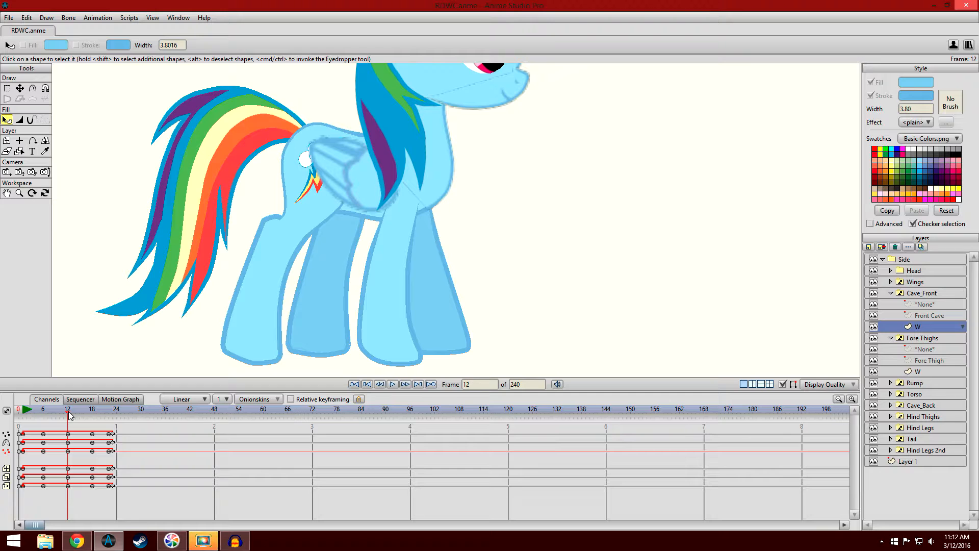
{"action": "left_click_drag", "start_coordinate": [68, 412], "coordinate": [91, 420]}
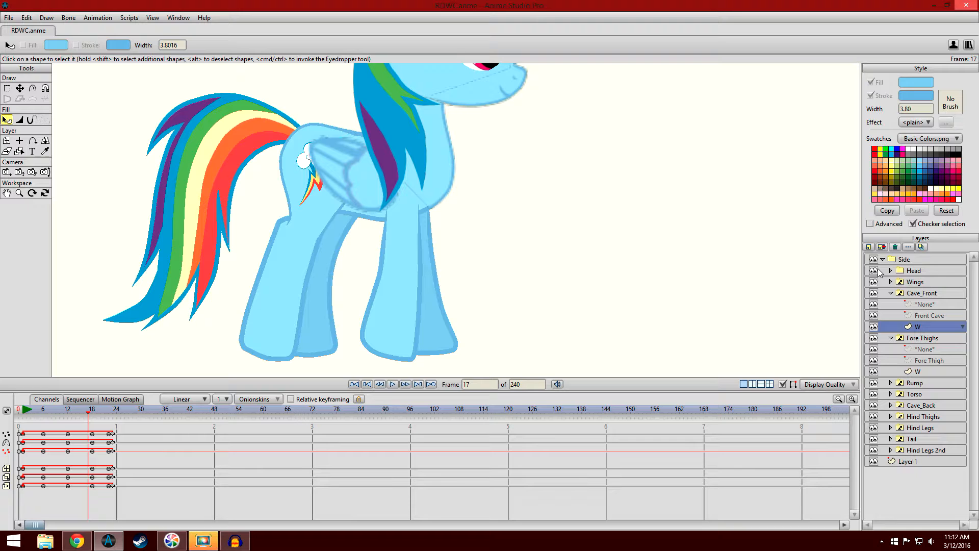
{"action": "left_click", "coordinate": [7, 89]}
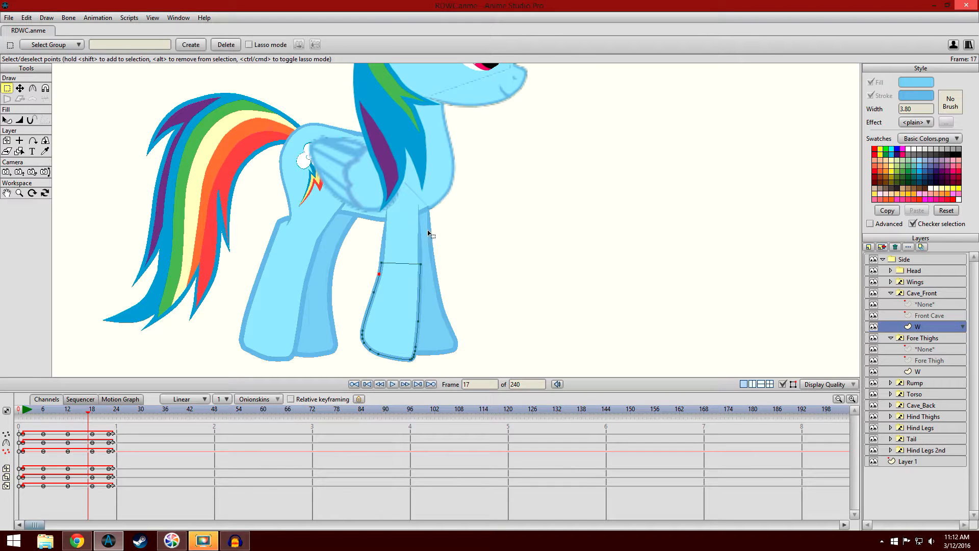
{"action": "left_click", "coordinate": [7, 119]}
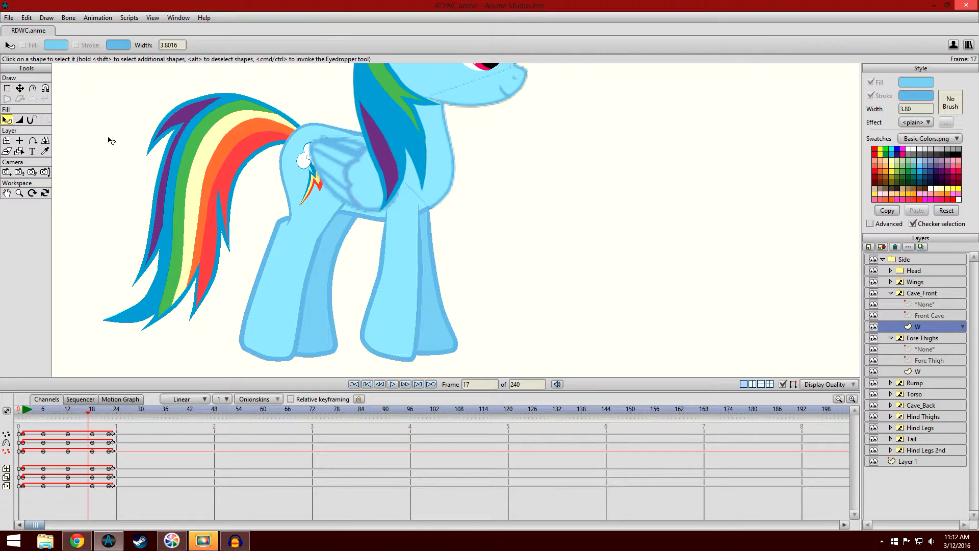
- Check the W layers of Fore Thighs and Cave_Front, and scrub the pony's legs from frame 12 to frame 18
{"action": "left_click", "coordinate": [947, 375]}
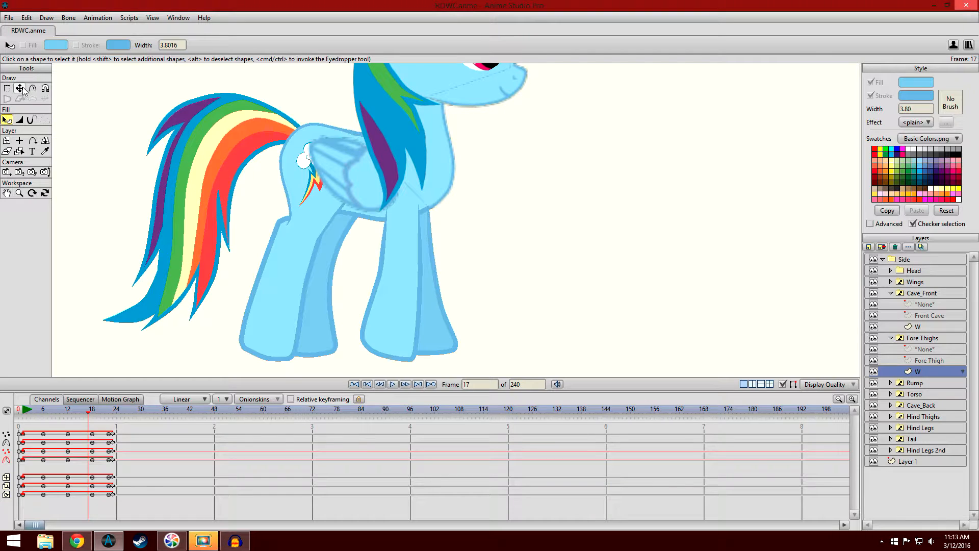
{"action": "left_click", "coordinate": [910, 327]}
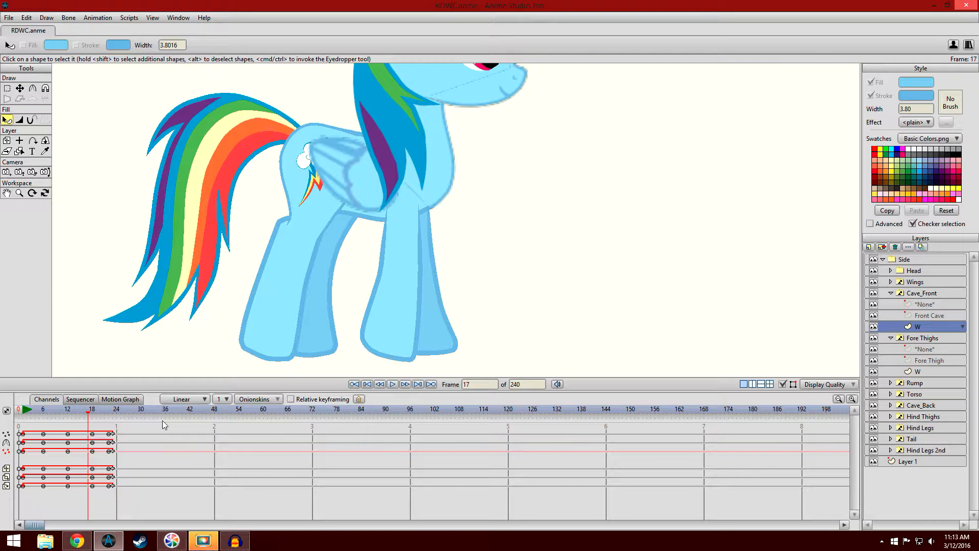
{"action": "mouse_move", "coordinate": [88, 417]}
{"action": "left_mouse_down"}
{"action": "mouse_move", "coordinate": [77, 416]}
{"action": "mouse_move", "coordinate": [88, 416]}
{"action": "left_mouse_up"}
{"action": "mouse_move", "coordinate": [77, 413]}
{"action": "left_mouse_down"}
{"action": "mouse_move", "coordinate": [94, 414]}
{"action": "mouse_move", "coordinate": [68, 413]}
{"action": "left_mouse_up"}
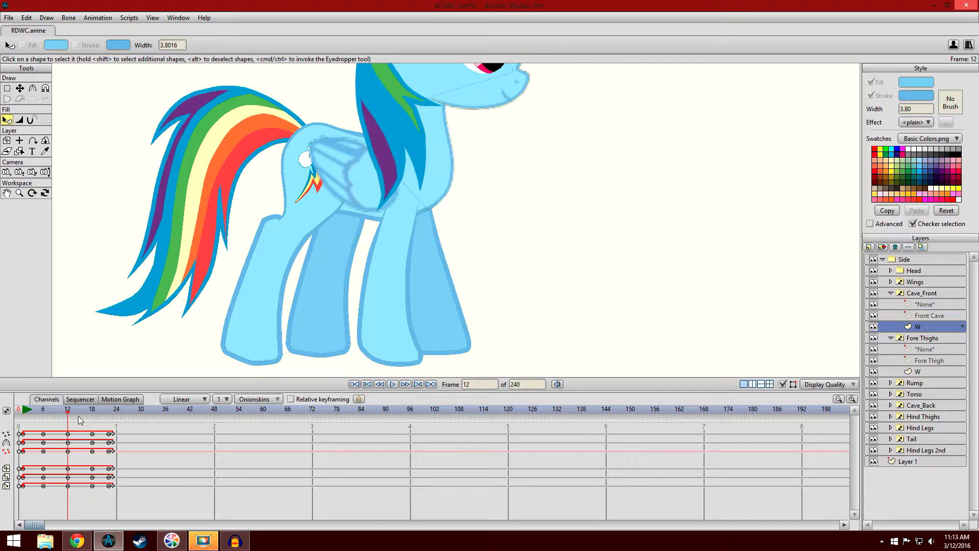
{"action": "mouse_move", "coordinate": [71, 411]}
{"action": "left_mouse_down"}
{"action": "mouse_move", "coordinate": [97, 423]}
{"action": "mouse_move", "coordinate": [70, 419]}
{"action": "left_mouse_up"}
{"action": "left_click_drag", "start_coordinate": [70, 419], "coordinate": [95, 420]}
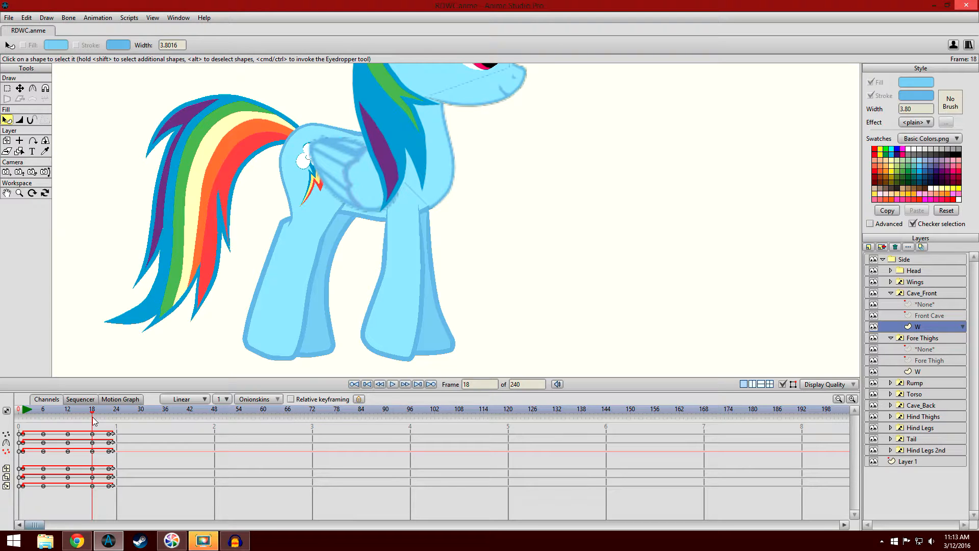
- Compare the leg poses at frames 12 and 18, and scrub through the in-between at frame 14
{"action": "left_click", "coordinate": [68, 411]}
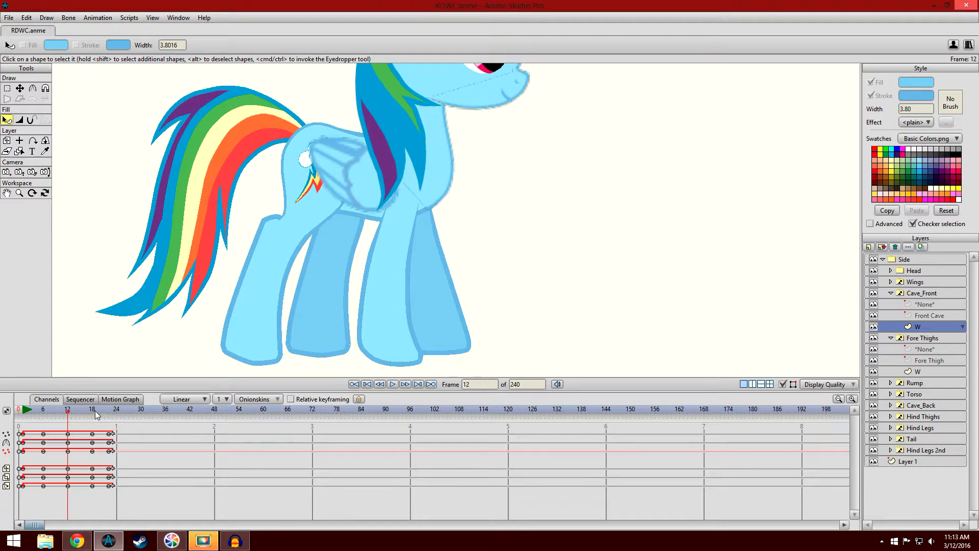
{"action": "left_click", "coordinate": [93, 412]}
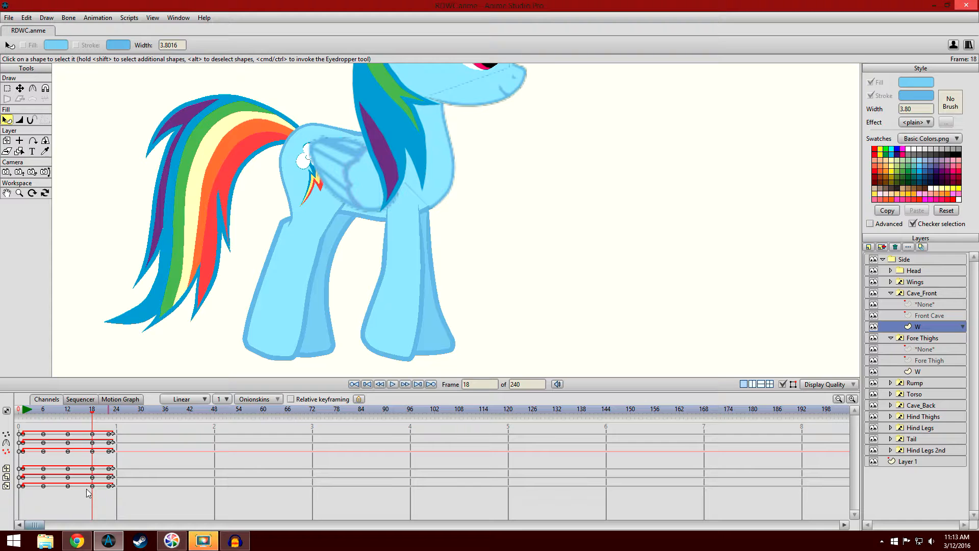
{"action": "left_click", "coordinate": [72, 410]}
{"action": "mouse_move", "coordinate": [72, 411]}
{"action": "left_mouse_down"}
{"action": "mouse_move", "coordinate": [92, 413]}
{"action": "mouse_move", "coordinate": [74, 412]}
{"action": "mouse_move", "coordinate": [91, 414]}
{"action": "mouse_move", "coordinate": [71, 416]}
{"action": "mouse_move", "coordinate": [75, 424]}
{"action": "left_mouse_up"}
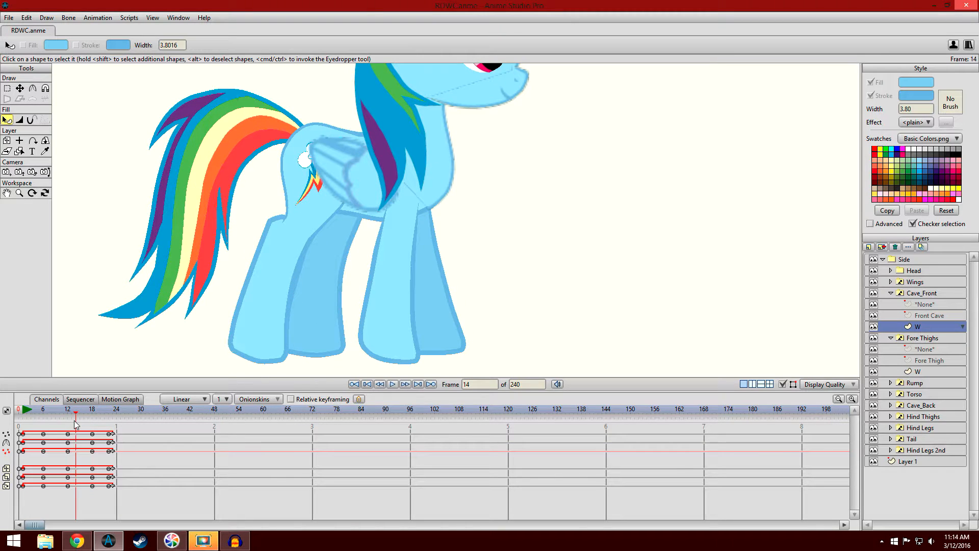
{"action": "left_click_drag", "start_coordinate": [74, 420], "coordinate": [94, 431]}
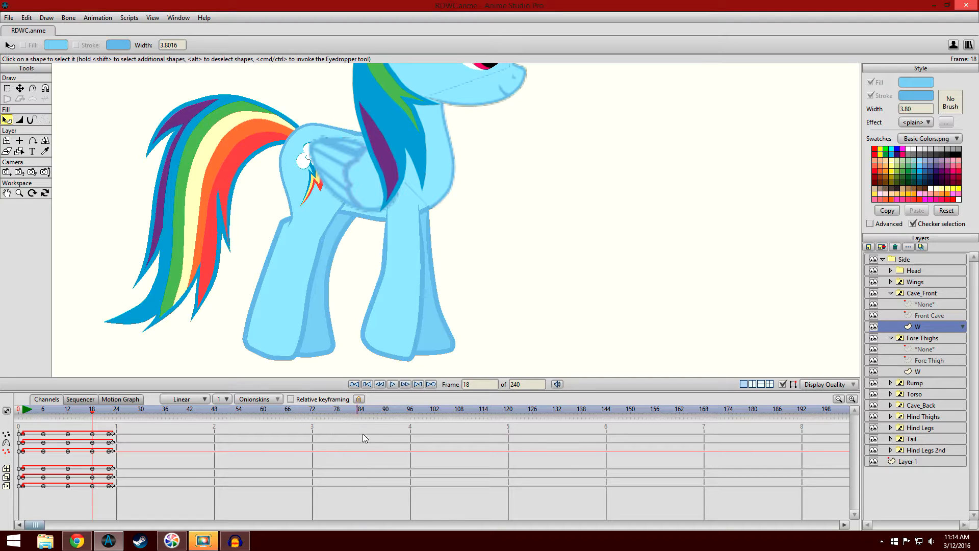
- Examine the lower legs up close at frames 18 and 22
{"action": "scroll", "coordinate": [383, 327], "scroll_direction": "up", "scroll_amount": 3}
{"action": "left_click_drag", "start_coordinate": [399, 305], "coordinate": [418, 201]}
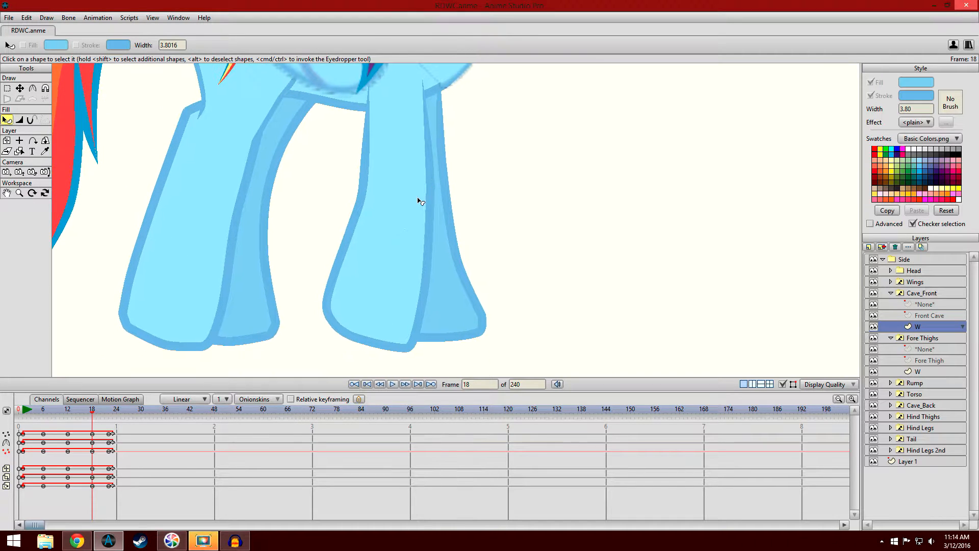
{"action": "left_click", "coordinate": [110, 411]}
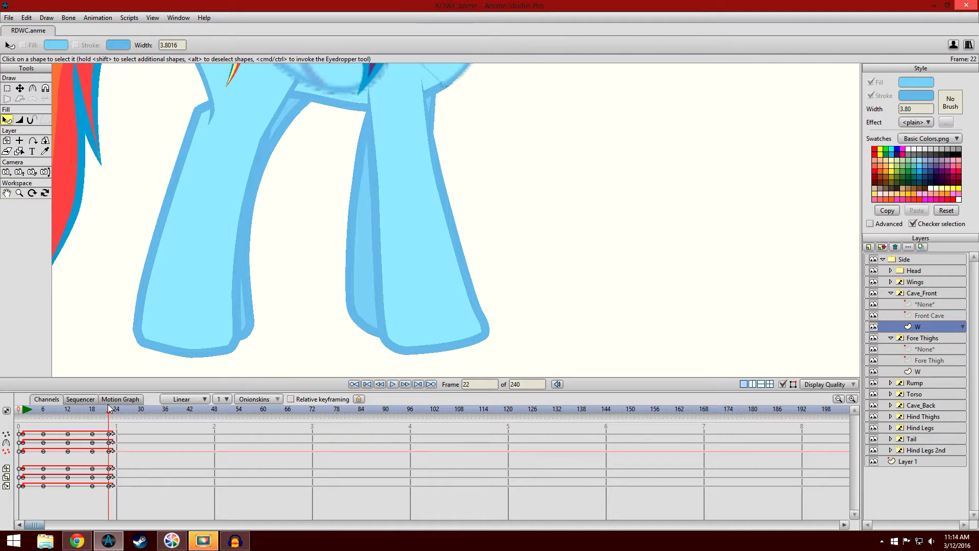
{"action": "left_click_drag", "start_coordinate": [328, 250], "coordinate": [306, 203]}
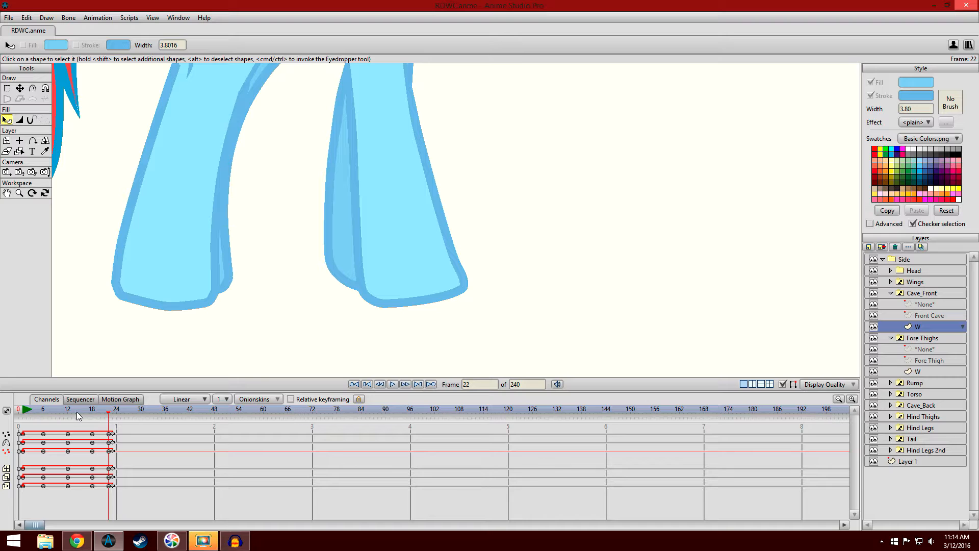
- Try to move the front leg's keyframes from frame 22 to frame 19, and undo the change
{"action": "left_click_drag", "start_coordinate": [108, 458], "coordinate": [108, 424]}
{"action": "key", "text": "Delete"}
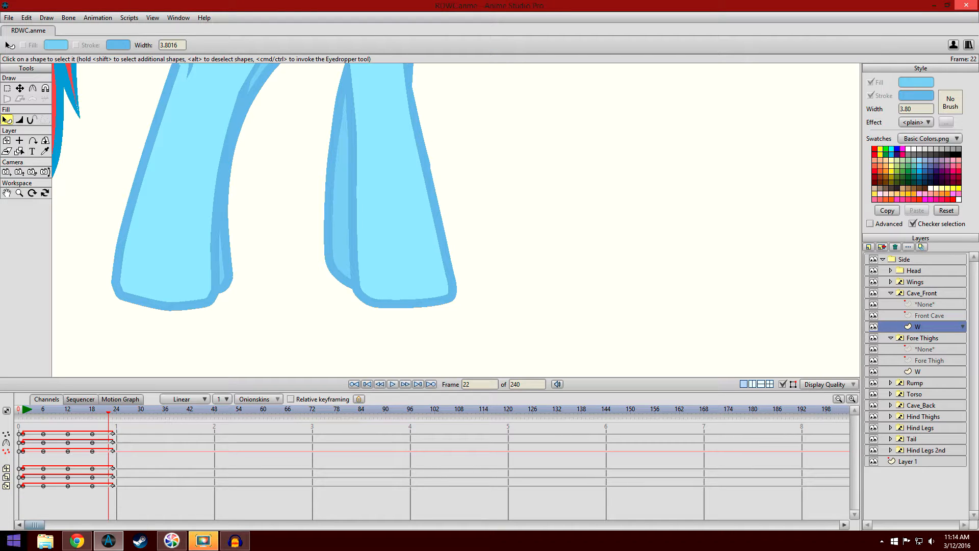
{"action": "left_click", "coordinate": [92, 411]}
{"action": "mouse_move", "coordinate": [92, 411]}
{"action": "left_mouse_down"}
{"action": "mouse_move", "coordinate": [119, 419]}
{"action": "mouse_move", "coordinate": [96, 425]}
{"action": "left_mouse_up"}
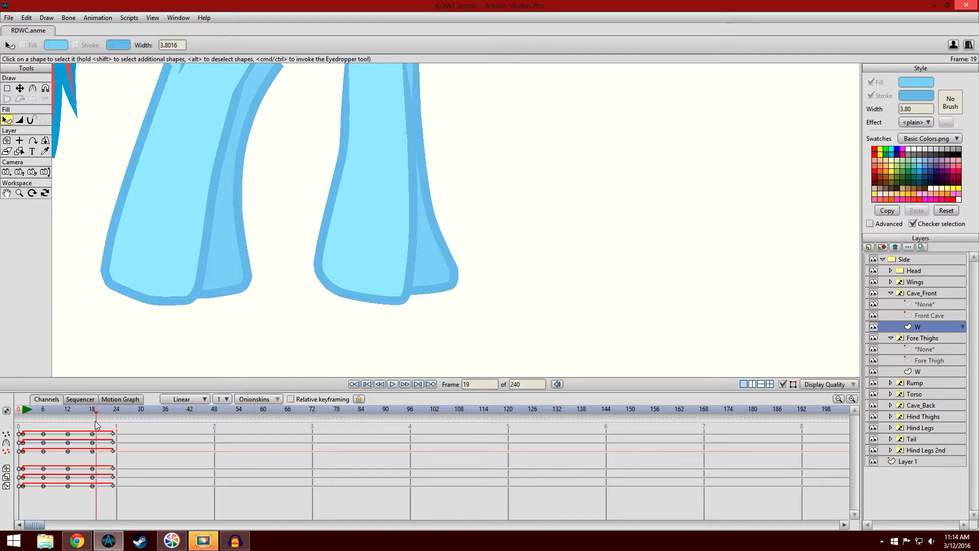
{"action": "key", "text": "ctrl+v"}
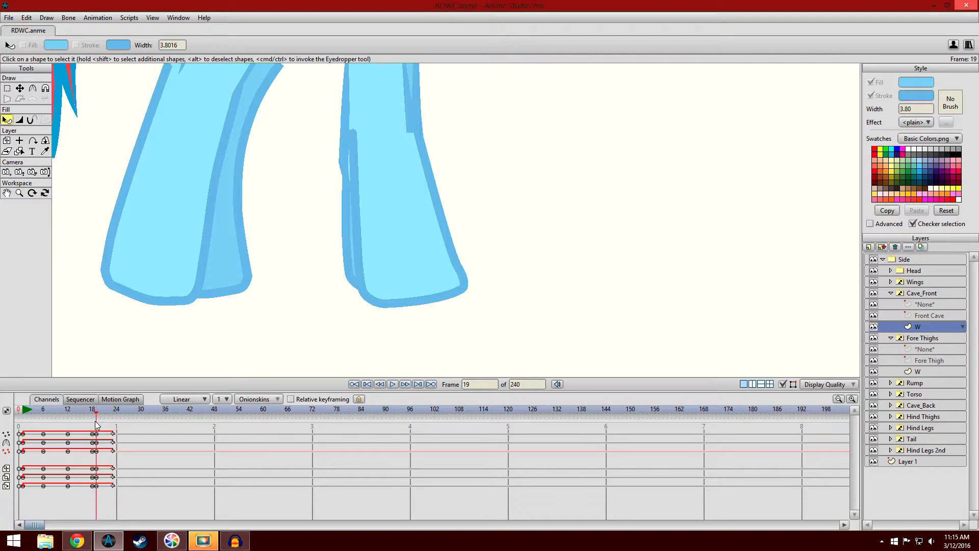
{"action": "key", "text": "ctrl+z"}
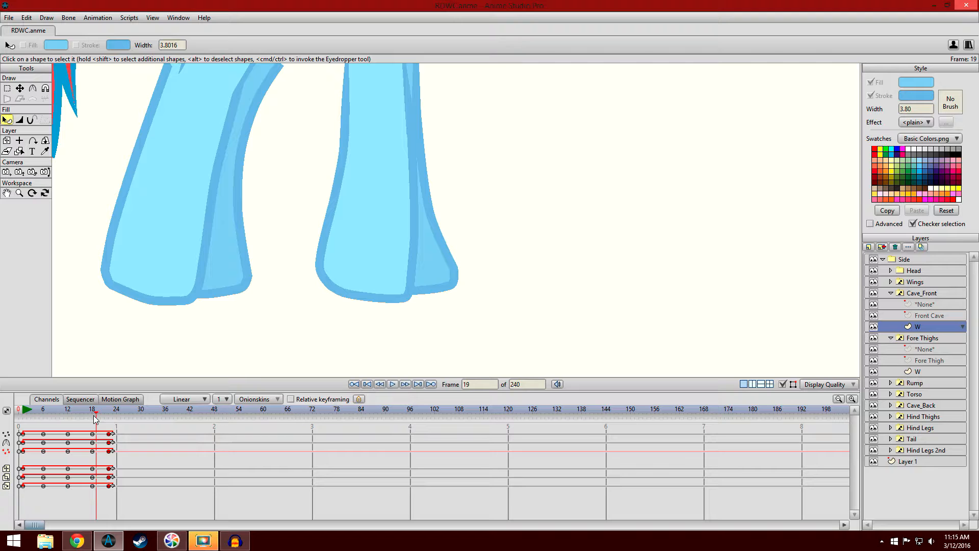
- Examine the pony's passing pose at frame 18, from the lower legs up close to the whole figure
{"action": "left_click", "coordinate": [92, 411]}
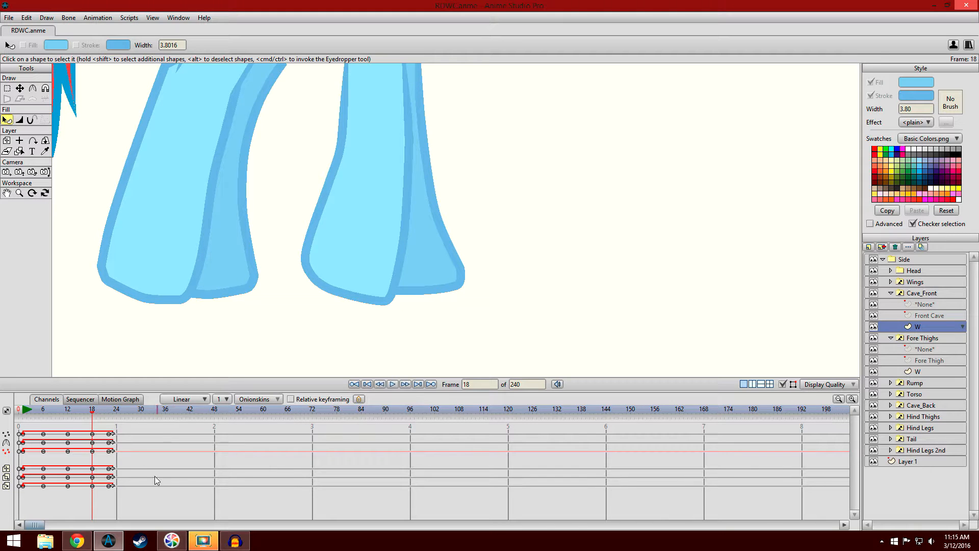
{"action": "mouse_move", "coordinate": [92, 416]}
{"action": "left_mouse_down"}
{"action": "mouse_move", "coordinate": [115, 423]}
{"action": "mouse_move", "coordinate": [93, 421]}
{"action": "left_mouse_up"}
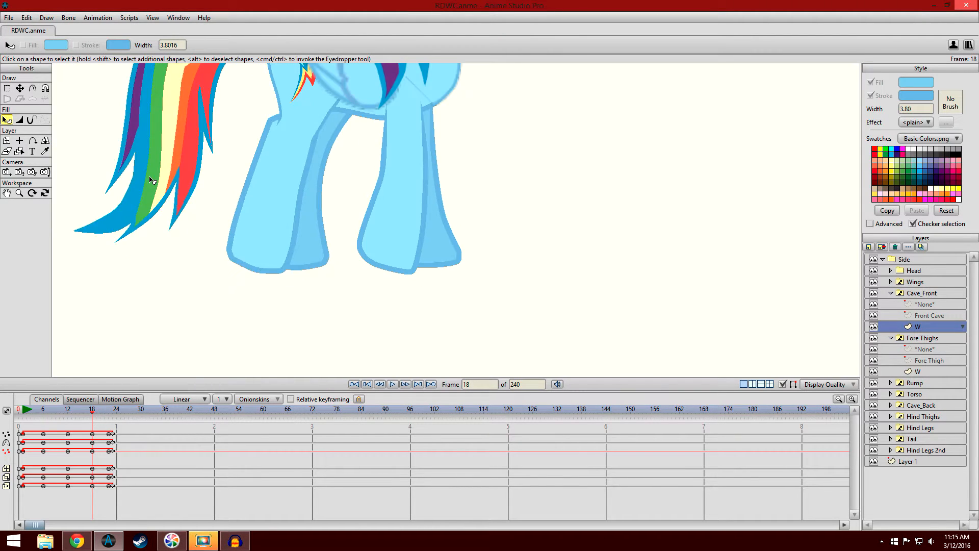
{"action": "scroll", "coordinate": [153, 264], "scroll_direction": "down", "scroll_amount": 2}
{"action": "scroll", "coordinate": [166, 246], "scroll_direction": "down", "scroll_amount": 2}
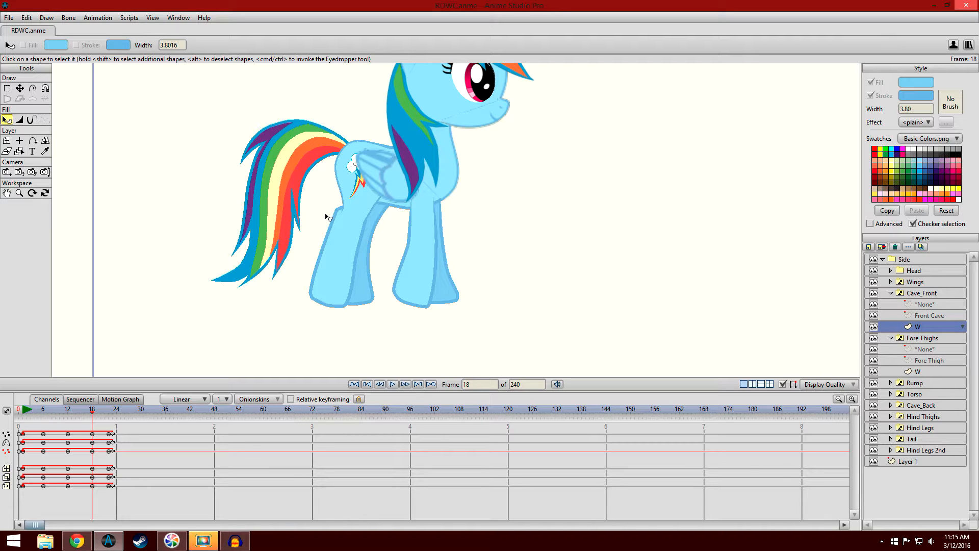
{"action": "left_click_drag", "start_coordinate": [93, 415], "coordinate": [94, 436]}
{"action": "scroll", "coordinate": [260, 210], "scroll_direction": "down", "scroll_amount": 2}
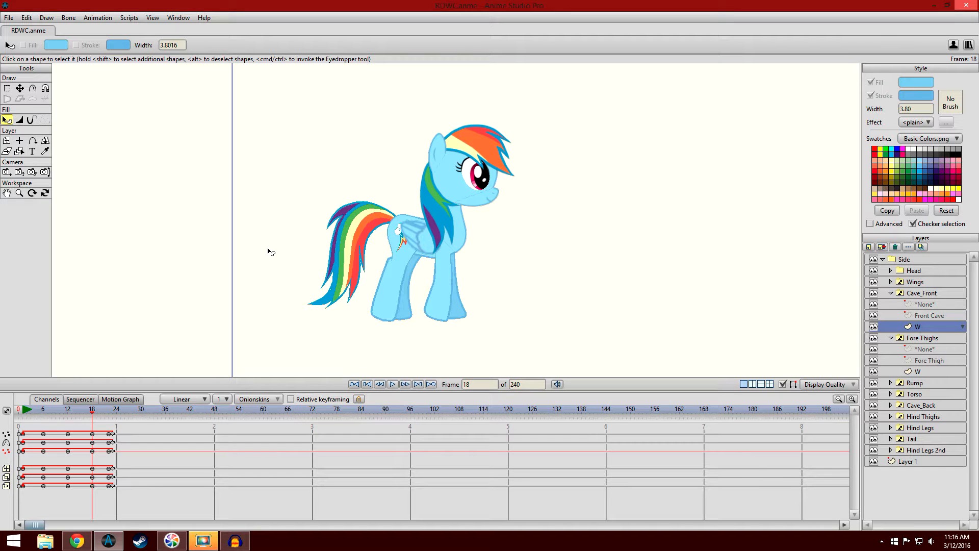
{"action": "scroll", "coordinate": [308, 253], "scroll_direction": "up", "scroll_amount": 4}
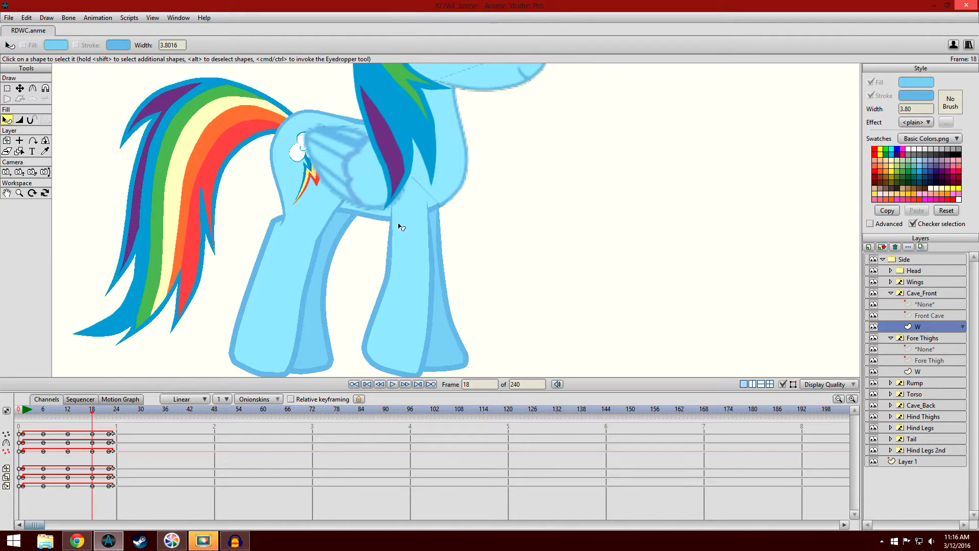
- Compare the pony's leg poses at frames 24 and 23 with the starting contact pose at frame 1
{"action": "left_click", "coordinate": [117, 417]}
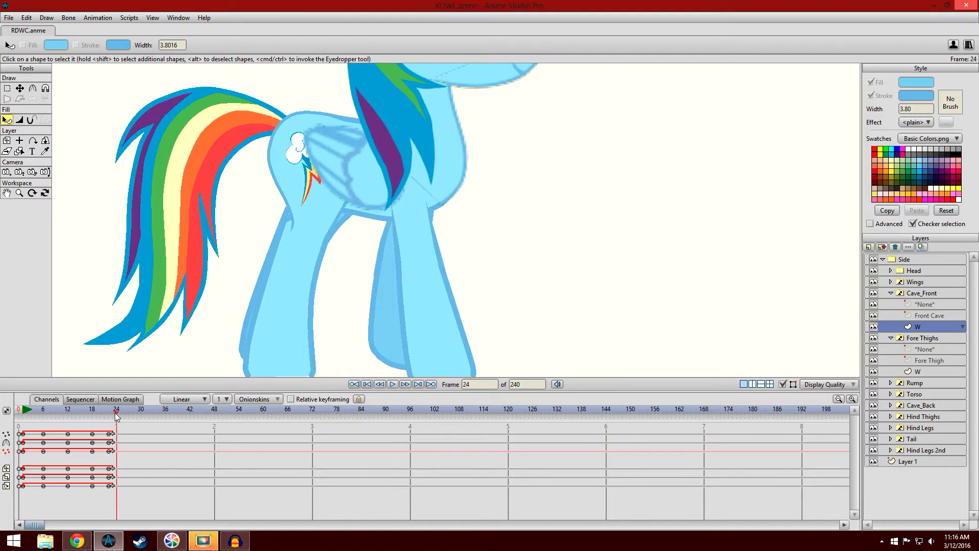
{"action": "left_click_drag", "start_coordinate": [114, 308], "coordinate": [117, 267]}
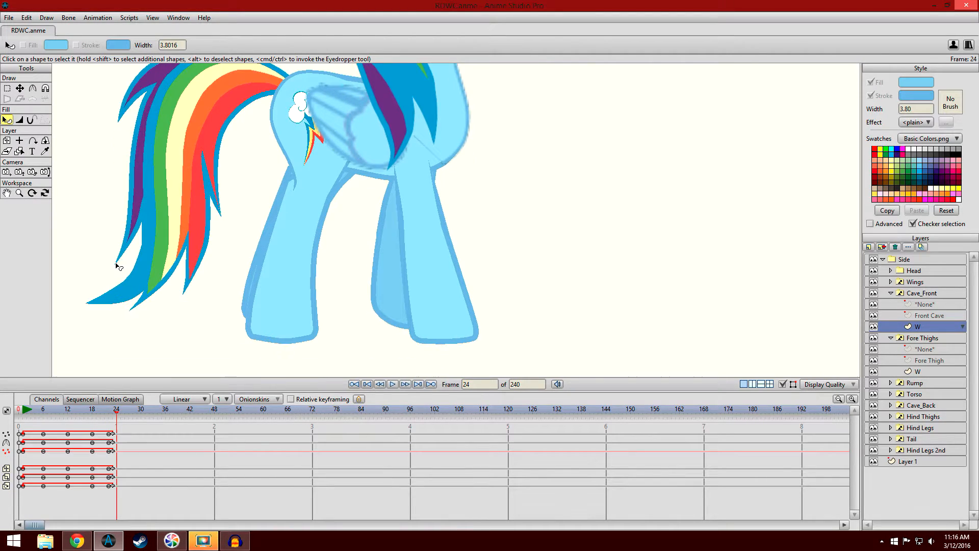
{"action": "left_click", "coordinate": [26, 411]}
{"action": "left_click", "coordinate": [24, 411]}
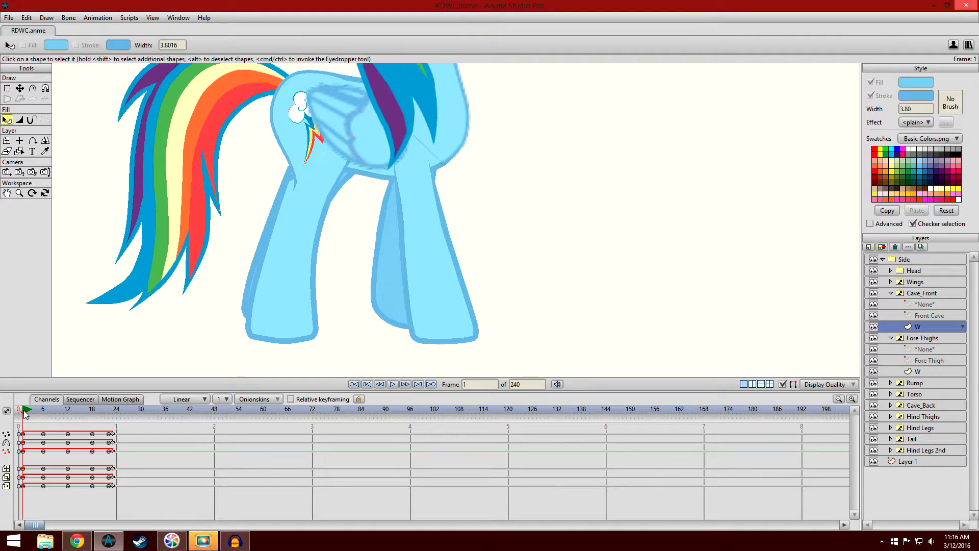
{"action": "left_click", "coordinate": [113, 412]}
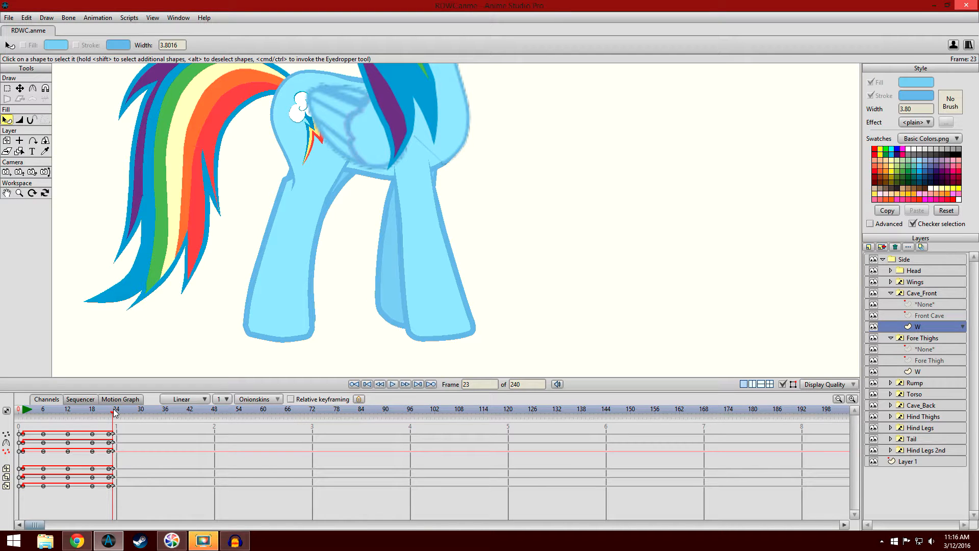
{"action": "left_click", "coordinate": [116, 412]}
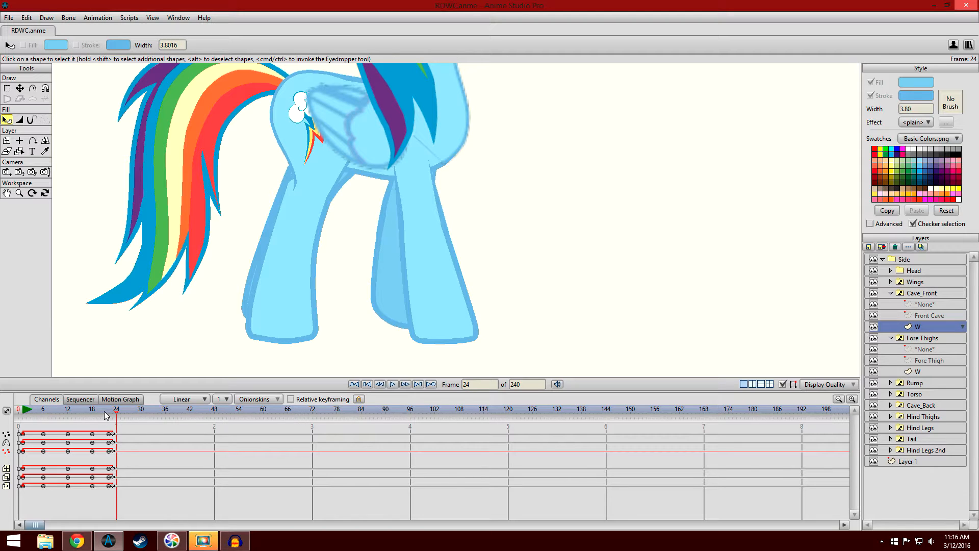
{"action": "left_click_drag", "start_coordinate": [116, 414], "coordinate": [114, 414]}
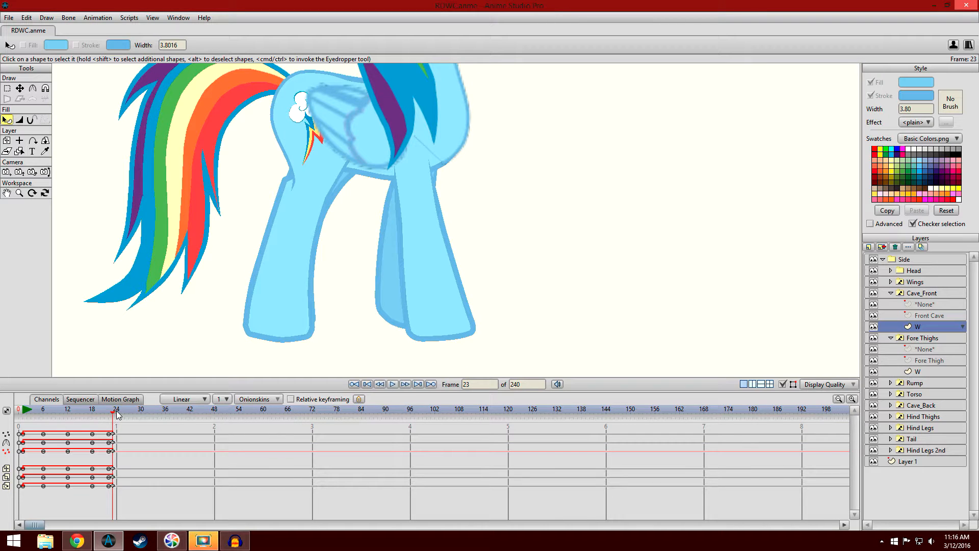
{"action": "left_click_drag", "start_coordinate": [116, 414], "coordinate": [23, 413]}
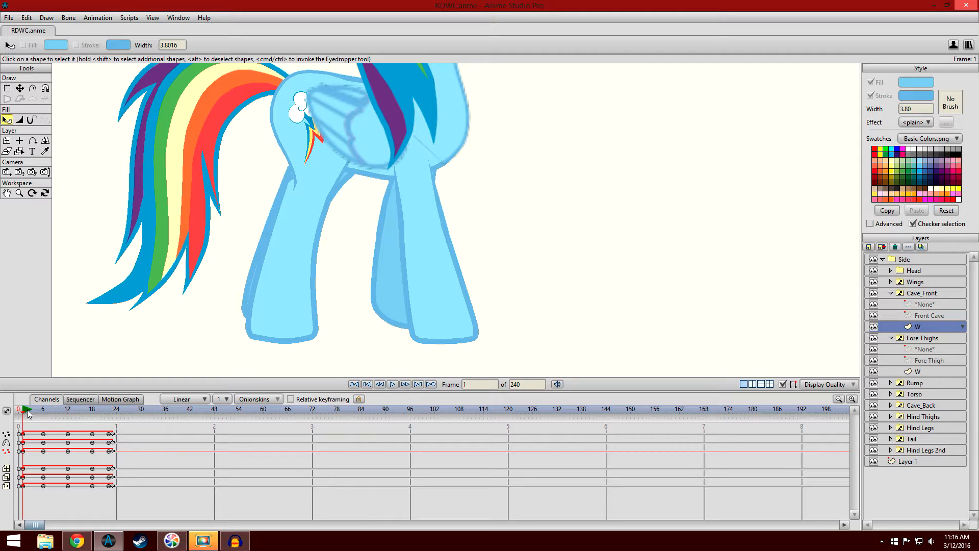
{"action": "mouse_move", "coordinate": [22, 413]}
{"action": "left_mouse_down"}
{"action": "mouse_move", "coordinate": [168, 431]}
{"action": "mouse_move", "coordinate": [24, 416]}
{"action": "left_mouse_up"}
- Review the leg key poses at frames 6, 18, 12 and 24, and return to frame 18
{"action": "left_click", "coordinate": [45, 414]}
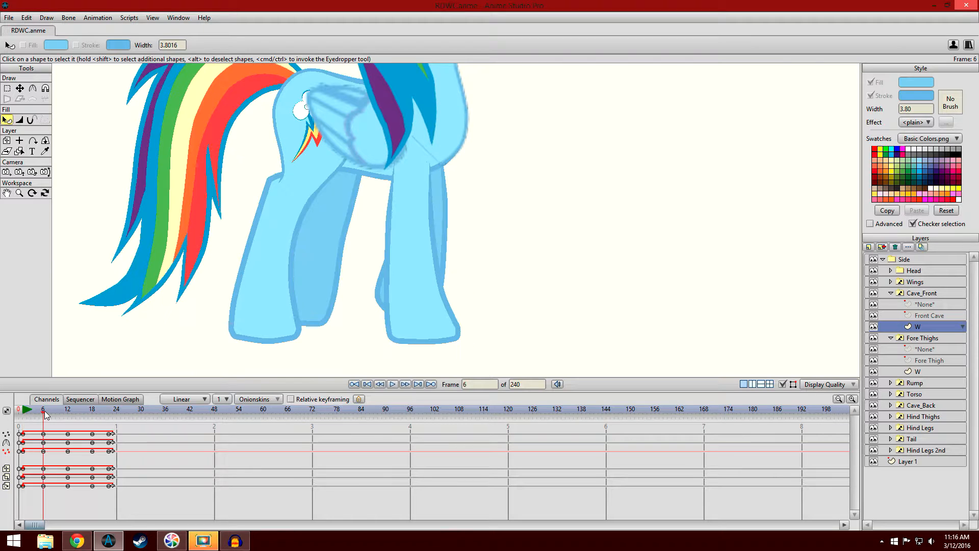
{"action": "left_click", "coordinate": [94, 413]}
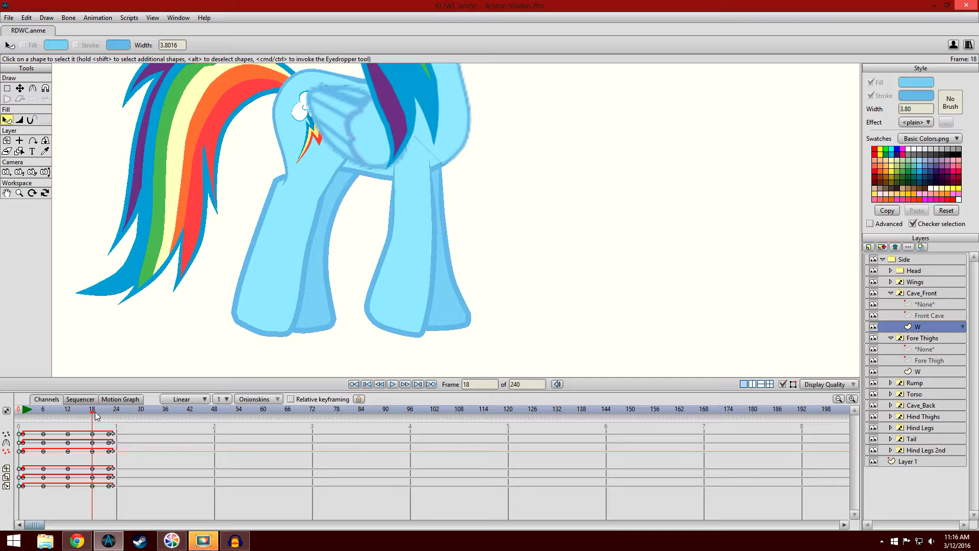
{"action": "left_click", "coordinate": [69, 415]}
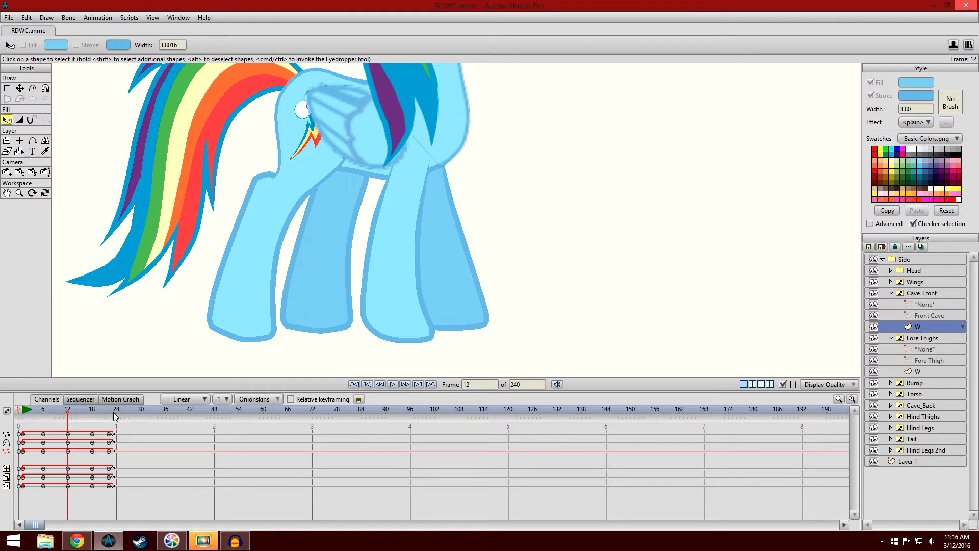
{"action": "left_click", "coordinate": [117, 415]}
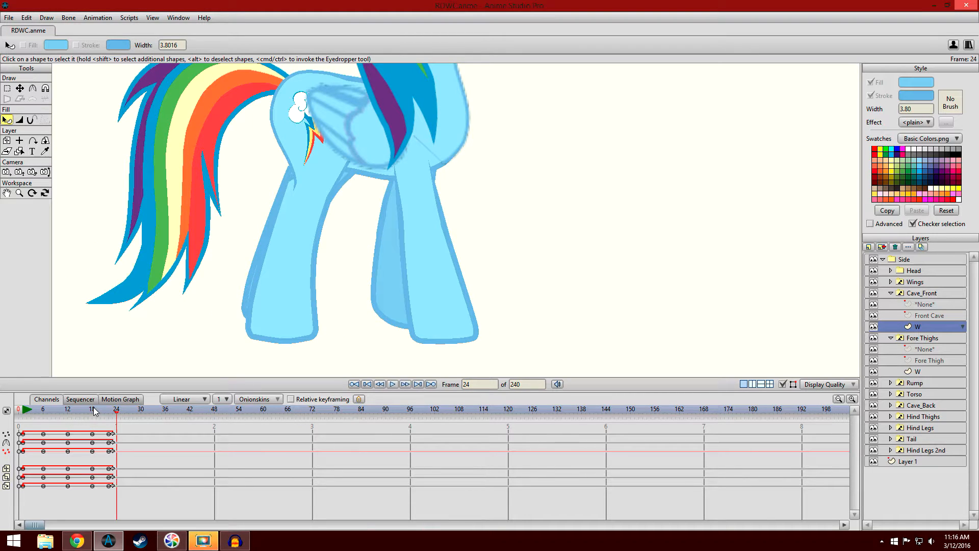
{"action": "left_click", "coordinate": [94, 414]}
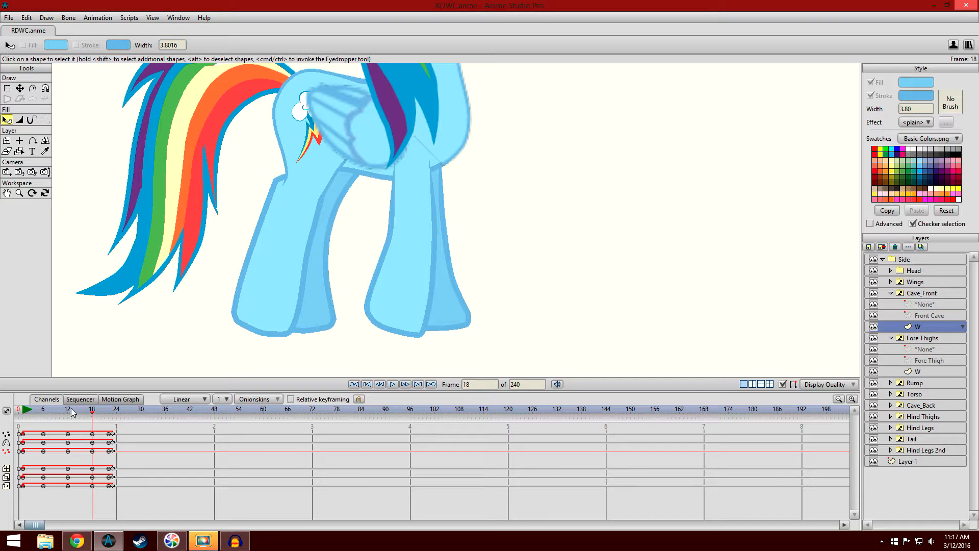
- Scrub back to frame 0 and compare the pony's rest pose with its contact pose at frame 1
{"action": "mouse_move", "coordinate": [71, 412]}
{"action": "left_mouse_down"}
{"action": "mouse_move", "coordinate": [24, 420]}
{"action": "mouse_move", "coordinate": [74, 432]}
{"action": "mouse_move", "coordinate": [21, 429]}
{"action": "left_mouse_up"}
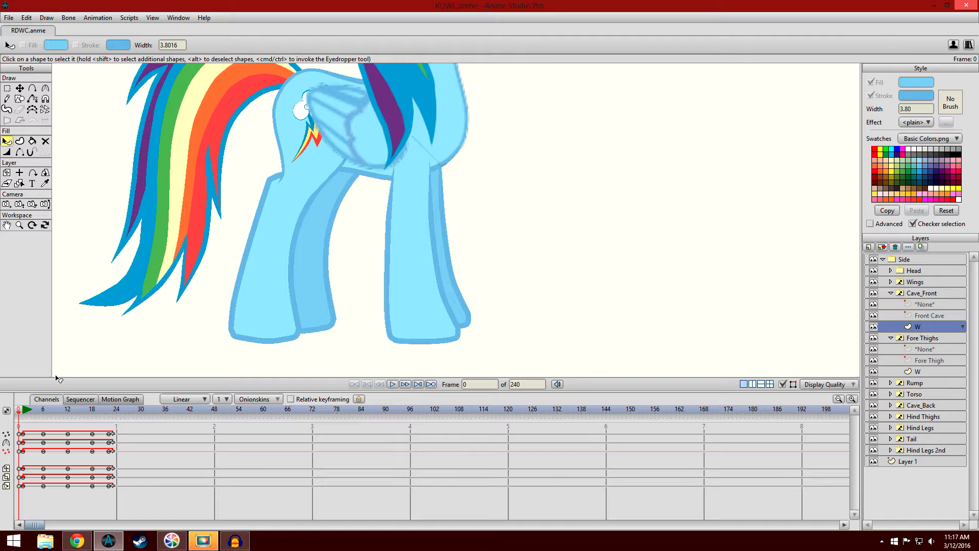
{"action": "scroll", "coordinate": [173, 255], "scroll_direction": "down", "scroll_amount": 3}
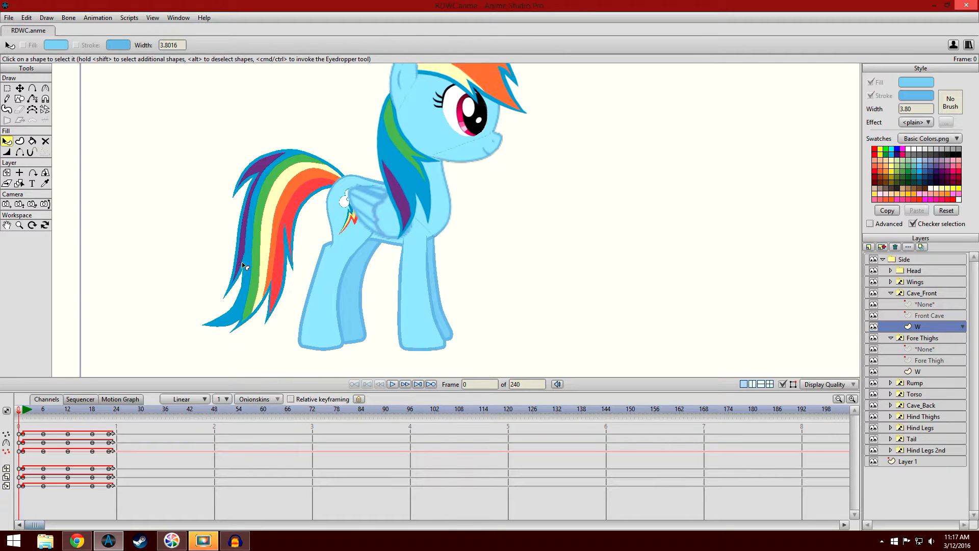
{"action": "mouse_move", "coordinate": [24, 414]}
{"action": "left_mouse_down"}
{"action": "mouse_move", "coordinate": [323, 424]}
{"action": "mouse_move", "coordinate": [25, 418]}
{"action": "left_mouse_up"}
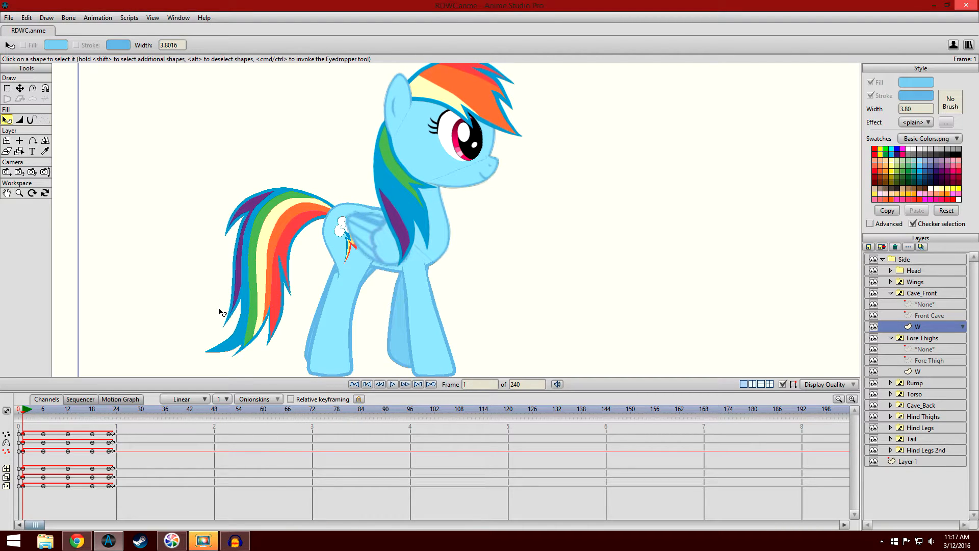
{"action": "scroll", "coordinate": [251, 295], "scroll_direction": "up", "scroll_amount": 5}
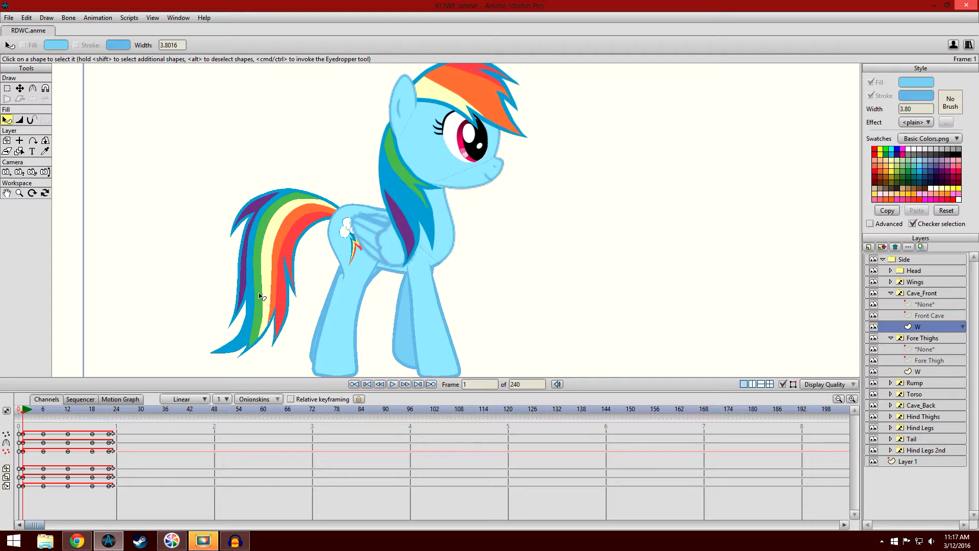
{"action": "scroll", "coordinate": [253, 279], "scroll_direction": "down", "scroll_amount": 5}
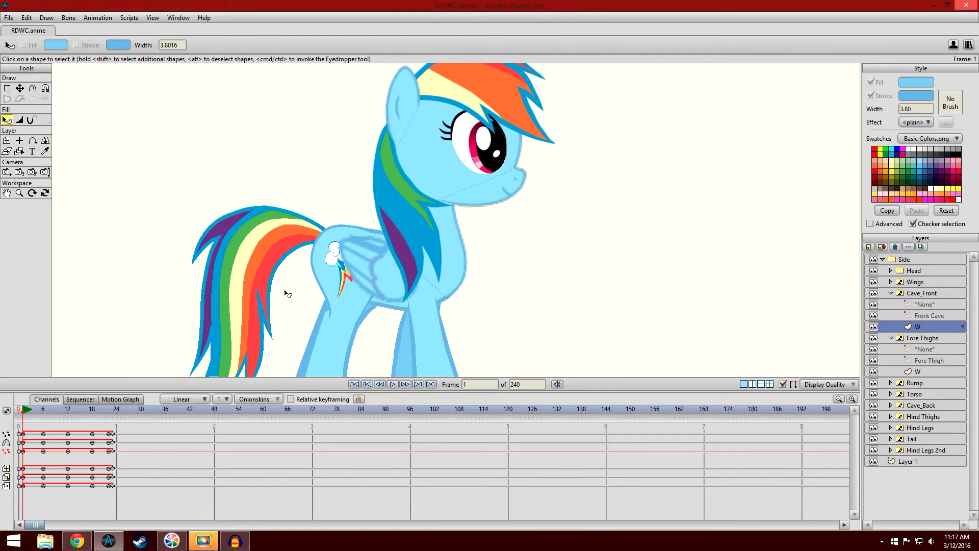
{"action": "scroll", "coordinate": [279, 278], "scroll_direction": "down", "scroll_amount": 2}
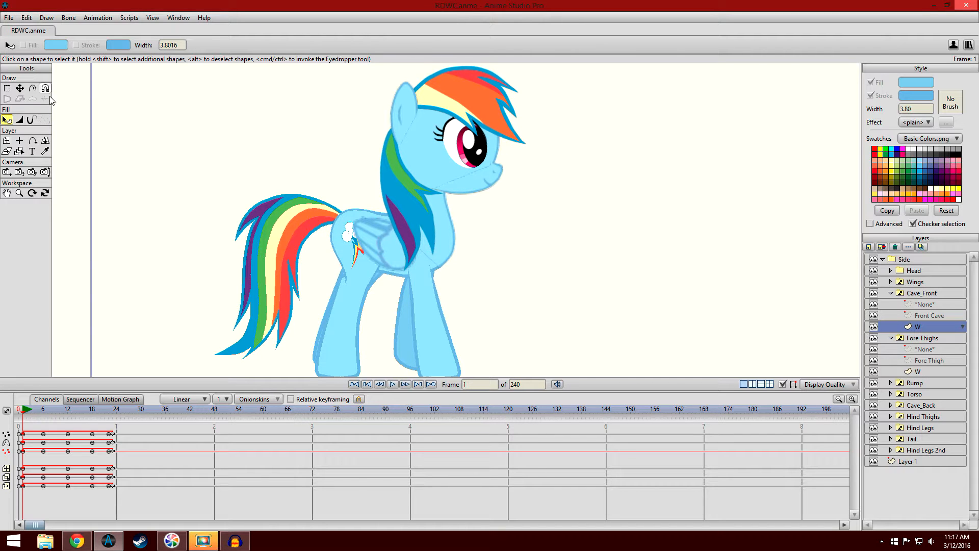
{"action": "left_click", "coordinate": [45, 151]}
{"action": "scroll", "coordinate": [336, 215], "scroll_direction": "up", "scroll_amount": 4}
{"action": "scroll", "coordinate": [336, 216], "scroll_direction": "up", "scroll_amount": 2}
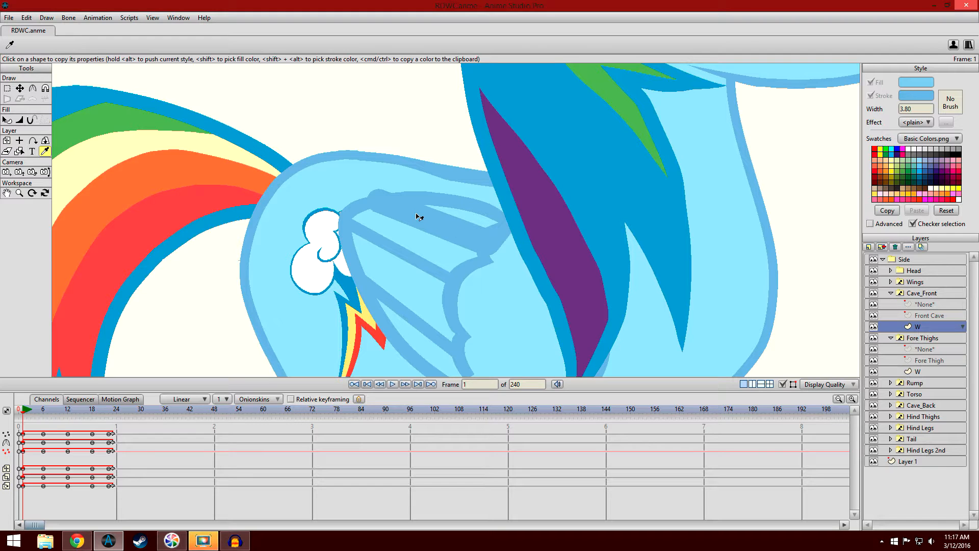
{"action": "scroll", "coordinate": [418, 216], "scroll_direction": "down", "scroll_amount": 4}
{"action": "left_click", "coordinate": [6, 120]}
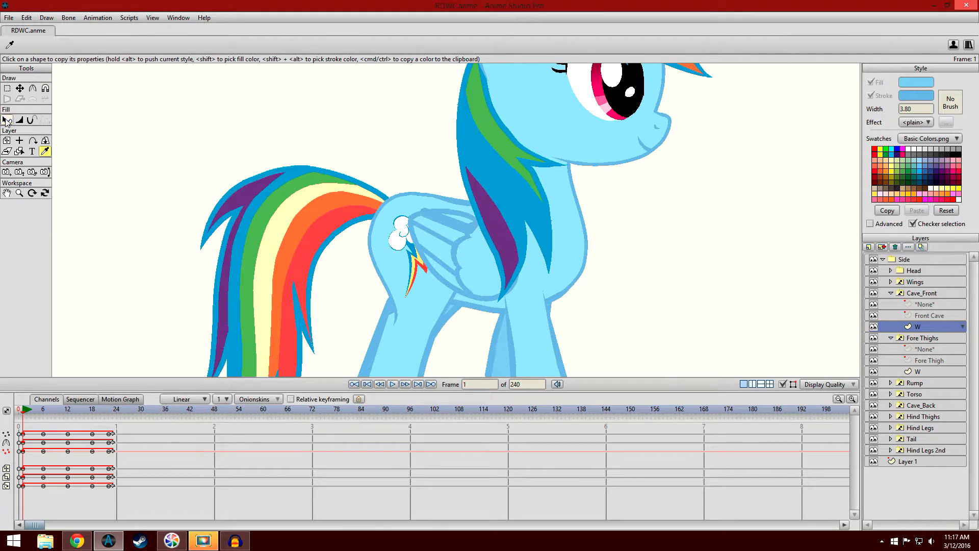
{"action": "left_click_drag", "start_coordinate": [257, 226], "coordinate": [250, 224]}
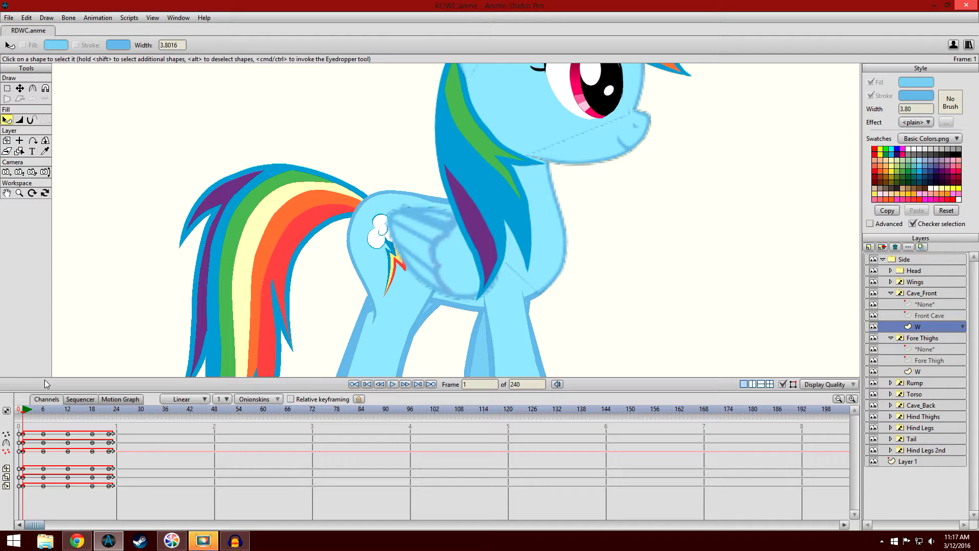
{"action": "scroll", "coordinate": [121, 286], "scroll_direction": "down", "scroll_amount": 3}
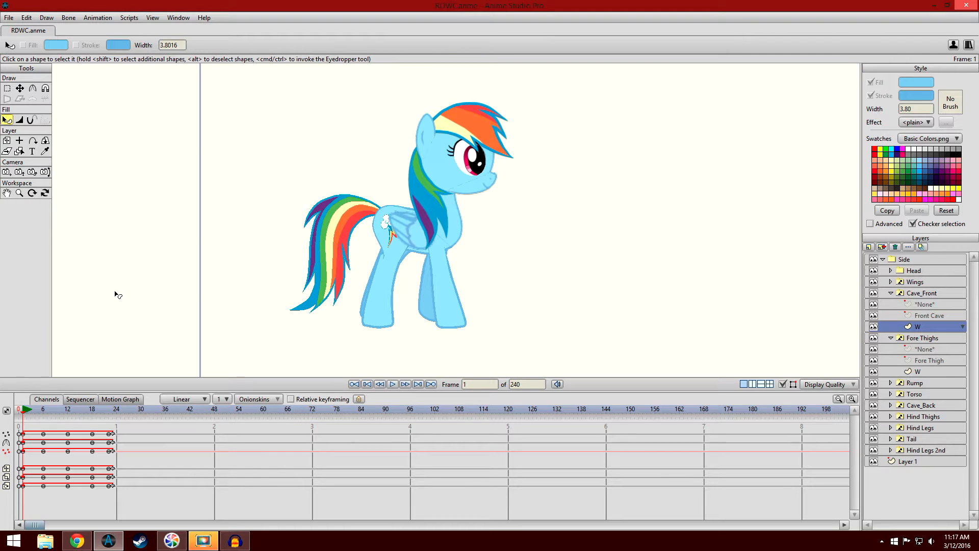
- Shrink the timeline to enlarge the canvas, and examine the pony's contact pose at frame 1 from the legs to the whole figure
{"action": "left_click_drag", "start_coordinate": [611, 391], "coordinate": [640, 515]}
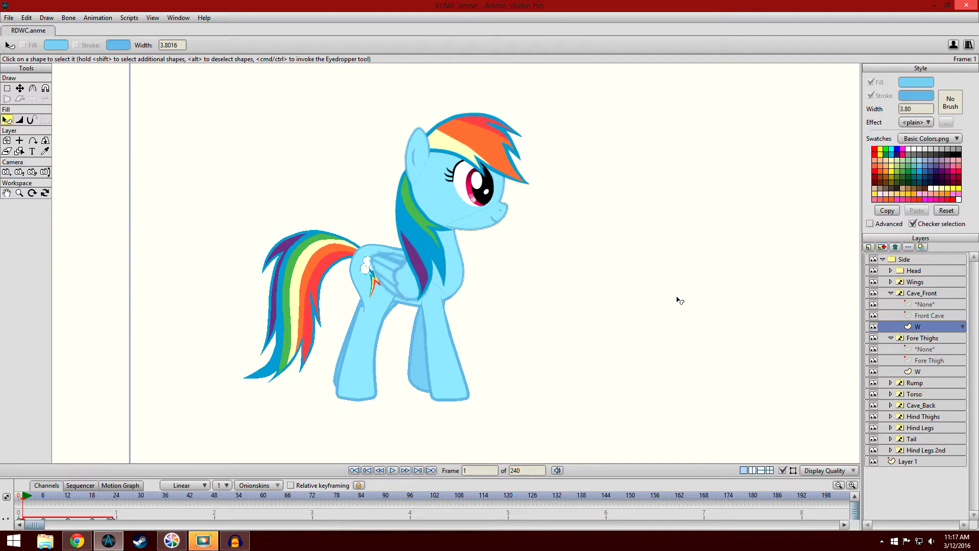
{"action": "left_click_drag", "start_coordinate": [404, 334], "coordinate": [337, 318]}
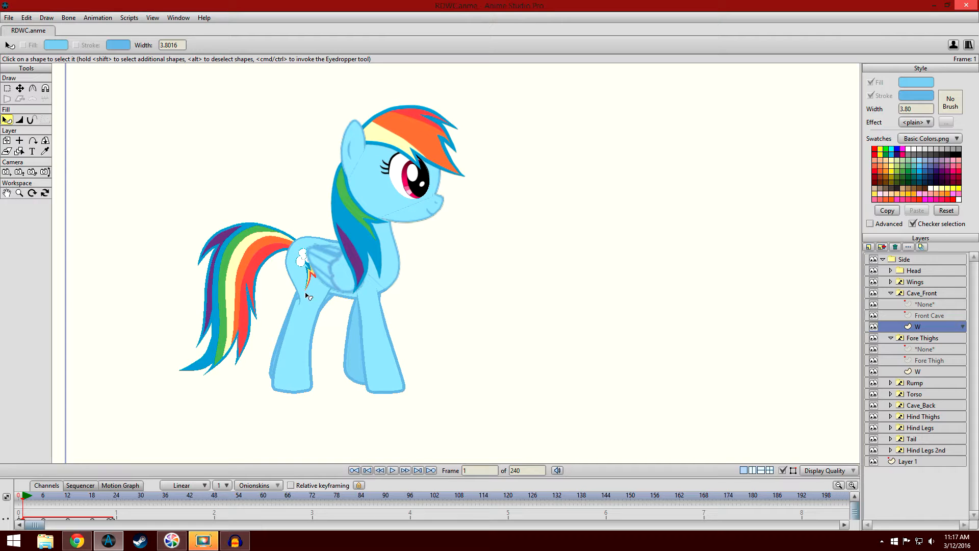
{"action": "scroll", "coordinate": [529, 179], "scroll_direction": "up", "scroll_amount": 3}
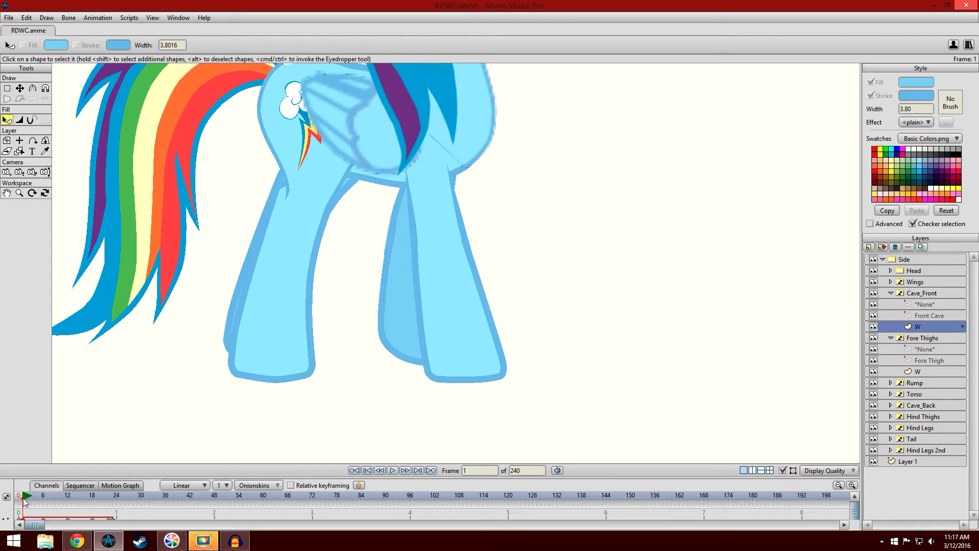
{"action": "mouse_move", "coordinate": [24, 502]}
{"action": "left_mouse_down"}
{"action": "mouse_move", "coordinate": [176, 535]}
{"action": "mouse_move", "coordinate": [24, 512]}
{"action": "left_mouse_up"}
{"action": "scroll", "coordinate": [400, 261], "scroll_direction": "down", "scroll_amount": 1}
{"action": "left_click_drag", "start_coordinate": [400, 286], "coordinate": [402, 338]}
{"action": "scroll", "coordinate": [414, 336], "scroll_direction": "down", "scroll_amount": 3}
{"action": "left_click_drag", "start_coordinate": [457, 241], "coordinate": [454, 295]}
{"action": "scroll", "coordinate": [453, 291], "scroll_direction": "down", "scroll_amount": 2}
{"action": "scroll", "coordinate": [453, 296], "scroll_direction": "down", "scroll_amount": 3}
{"action": "left_click_drag", "start_coordinate": [520, 249], "coordinate": [454, 245]}
{"action": "scroll", "coordinate": [454, 245], "scroll_direction": "up", "scroll_amount": 1}
{"action": "scroll", "coordinate": [454, 246], "scroll_direction": "down", "scroll_amount": 1}
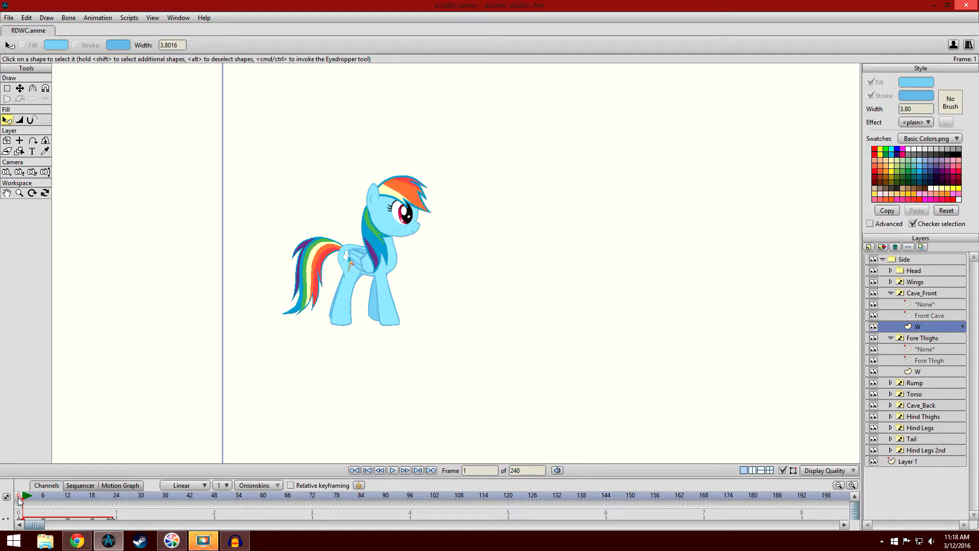
- Return to frame 0 and collapse the Cave_Front and Fore Thighs layers and the Side group
{"action": "left_click", "coordinate": [18, 498]}
{"action": "left_click", "coordinate": [890, 293]}
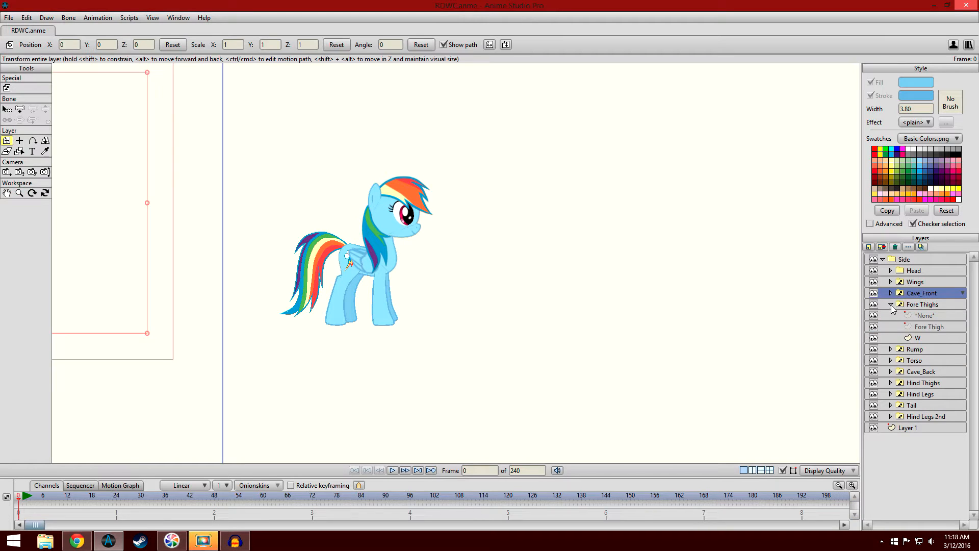
{"action": "left_click", "coordinate": [890, 305]}
{"action": "left_click", "coordinate": [883, 259]}
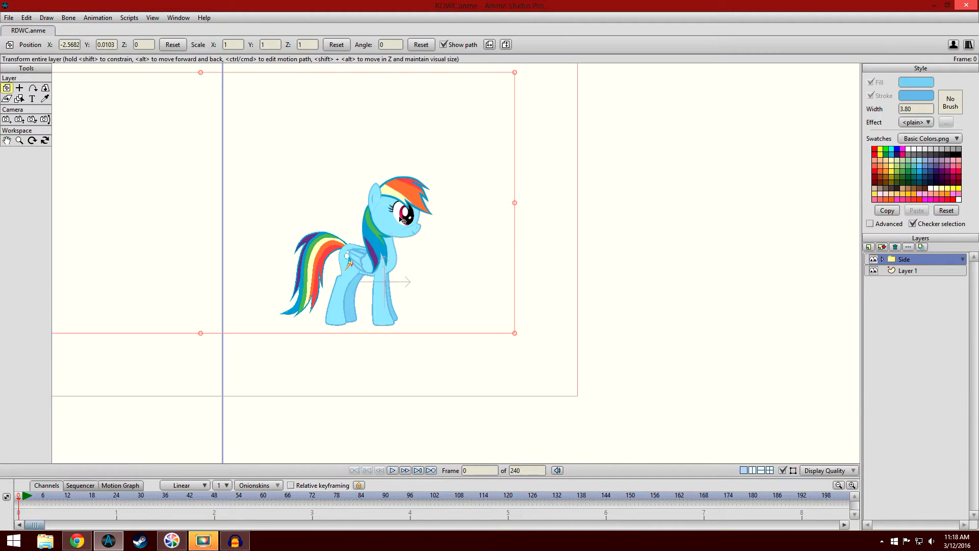
- Move the Side layer horizontally across the canvas at frame 48 so the pony travels forward from frame 1
{"action": "scroll", "coordinate": [391, 278], "scroll_direction": "down", "scroll_amount": 3}
{"action": "left_click", "coordinate": [24, 502]}
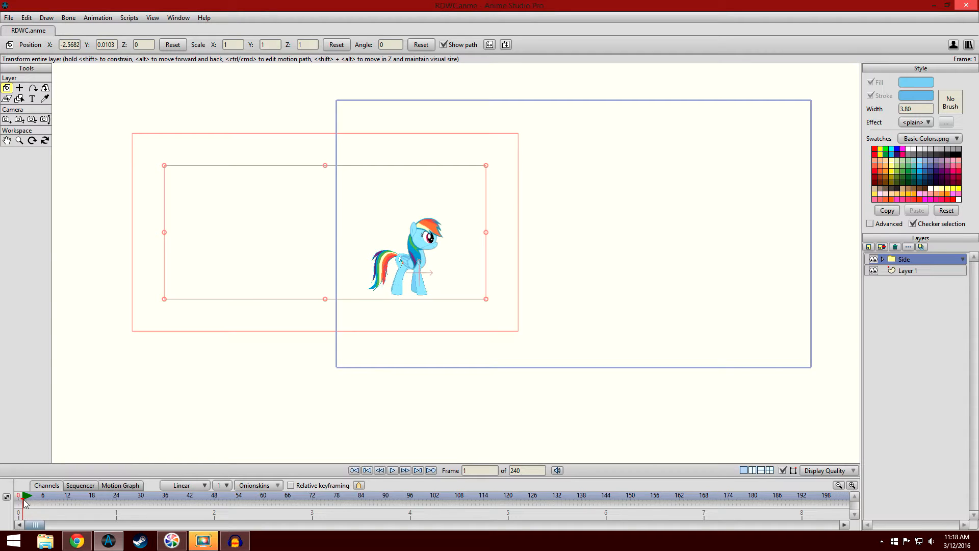
{"action": "left_click", "coordinate": [371, 194]}
{"action": "left_click_drag", "start_coordinate": [729, 261], "coordinate": [614, 258]}
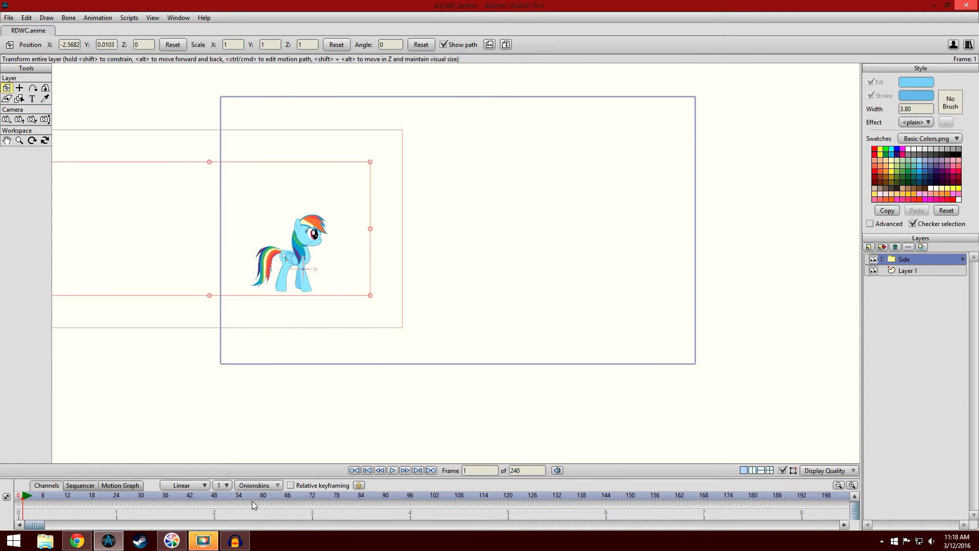
{"action": "left_click", "coordinate": [215, 499]}
{"action": "left_click_drag", "start_coordinate": [458, 280], "coordinate": [725, 280]}
- Play the travelling walk from frame 1 and check how the hooves move over the ground
{"action": "left_click", "coordinate": [23, 503]}
{"action": "scroll", "coordinate": [469, 286], "scroll_direction": "up", "scroll_amount": 3}
{"action": "left_click", "coordinate": [393, 471]}
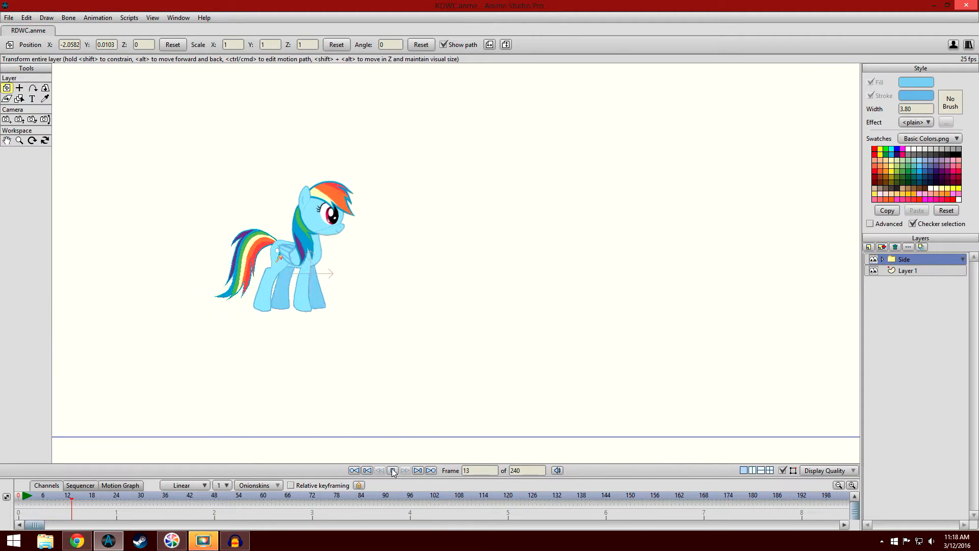
{"action": "left_click", "coordinate": [393, 471]}
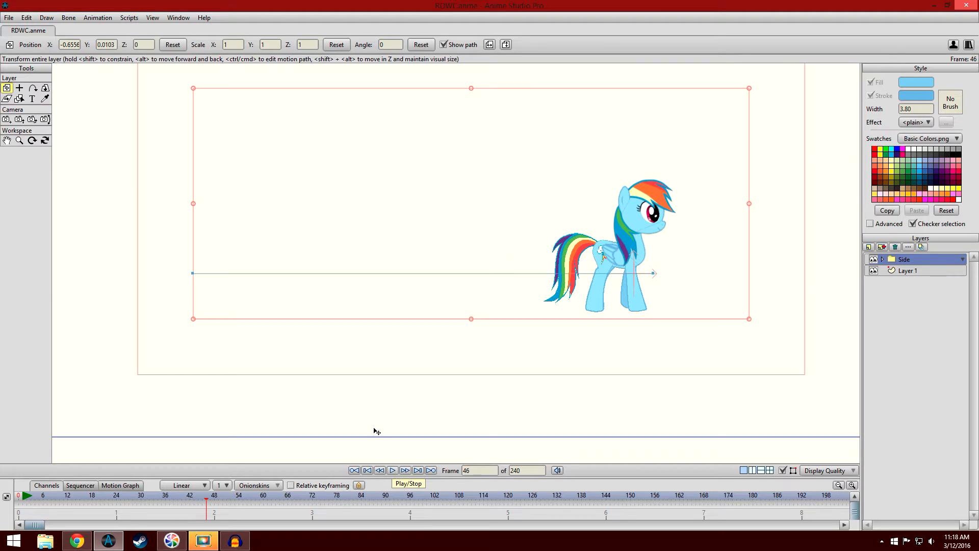
{"action": "left_click", "coordinate": [392, 470]}
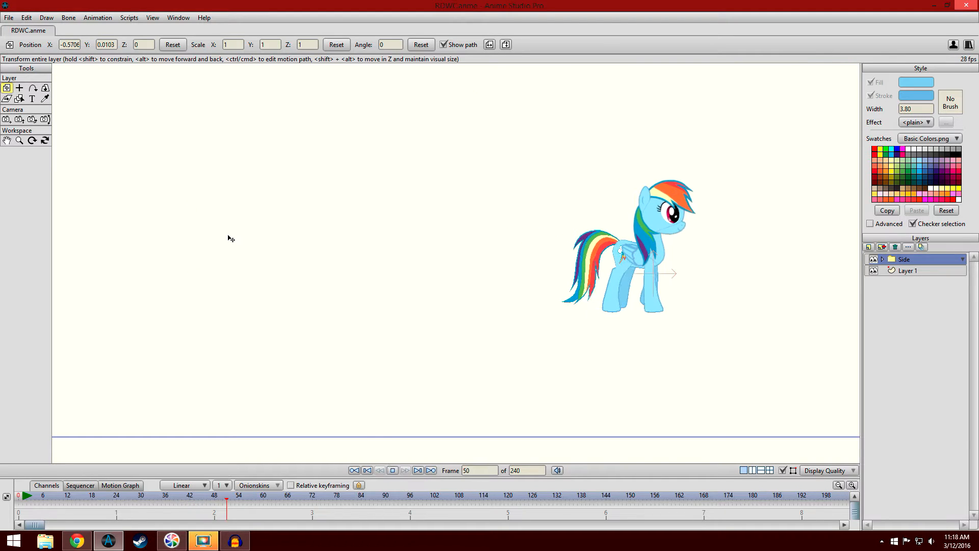
- Switch to the Eyedropper tool to hide the layer outline, replay the travelling walk from frame 1 and stop it
{"action": "left_click", "coordinate": [44, 98]}
{"action": "left_click", "coordinate": [24, 500]}
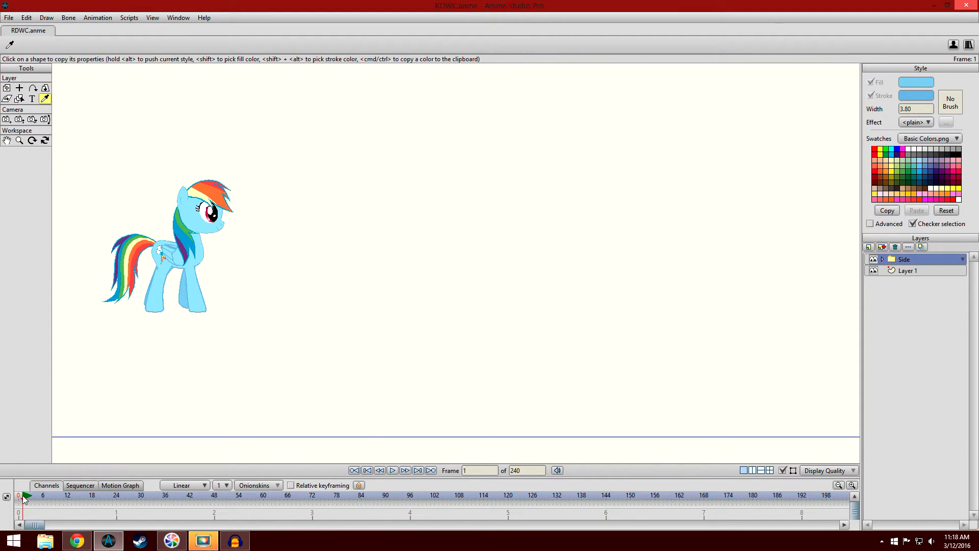
{"action": "left_click", "coordinate": [391, 470]}
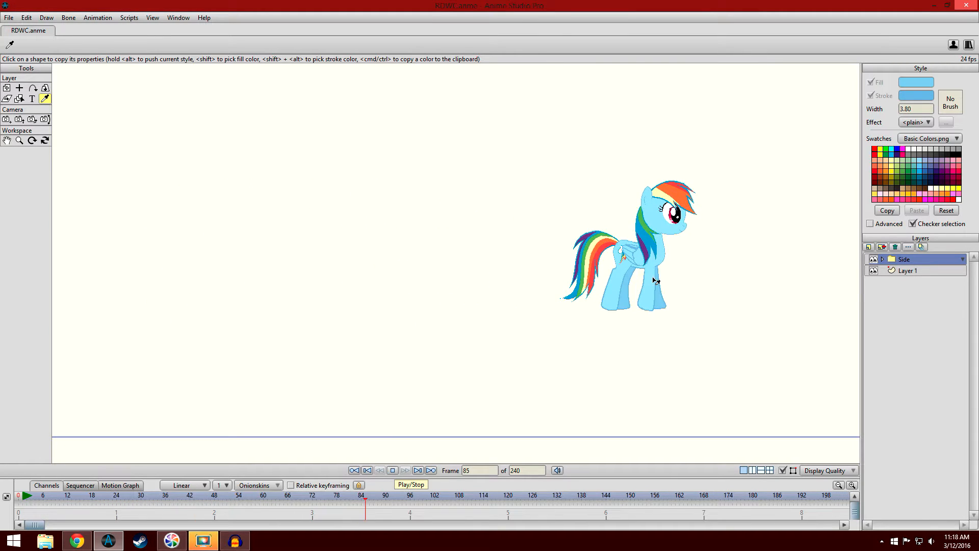
{"action": "left_click", "coordinate": [393, 470]}
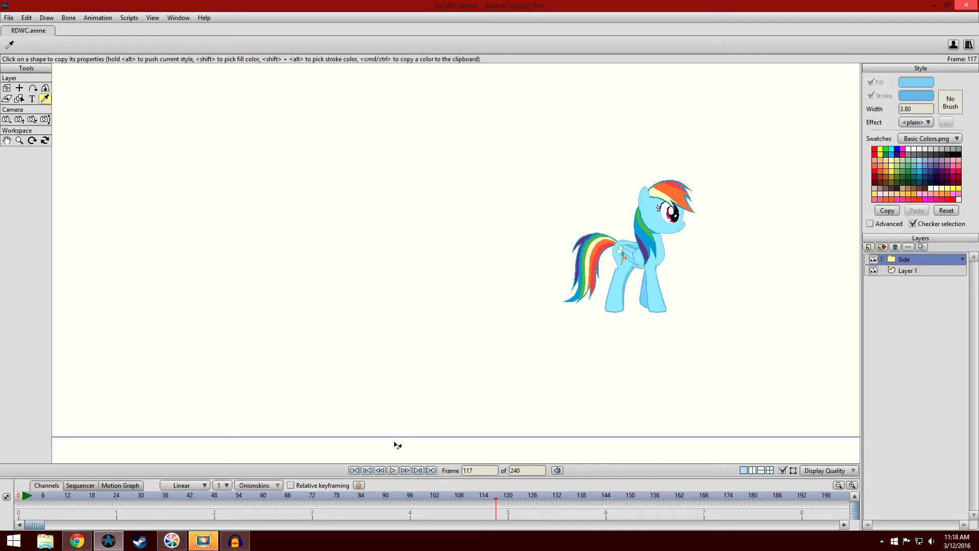
- Undo the Side layer's move at frame 48 and enlarge the timeline to show its keyframes
{"action": "key", "text": "ctrl+z"}
{"action": "left_click_drag", "start_coordinate": [408, 381], "coordinate": [448, 334]}
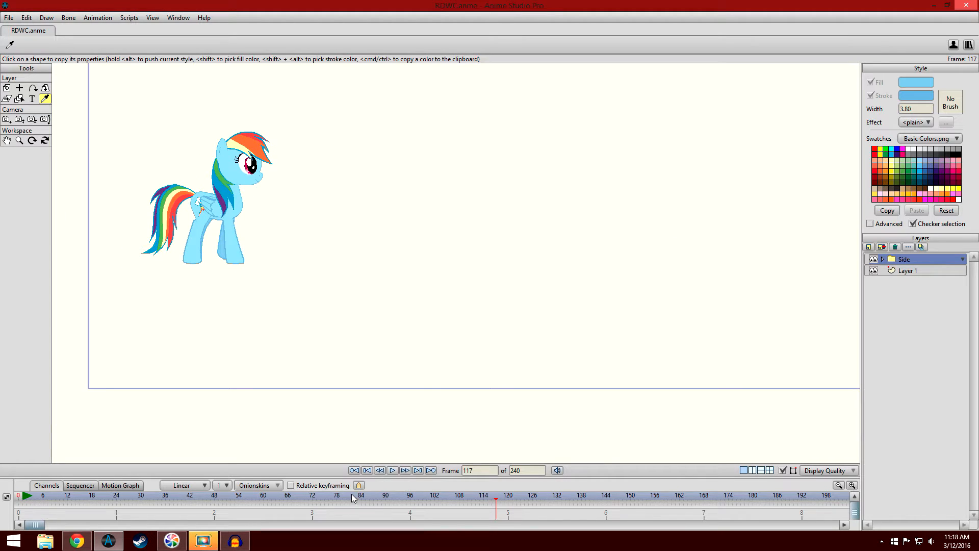
{"action": "left_click_drag", "start_coordinate": [352, 463], "coordinate": [361, 371]}
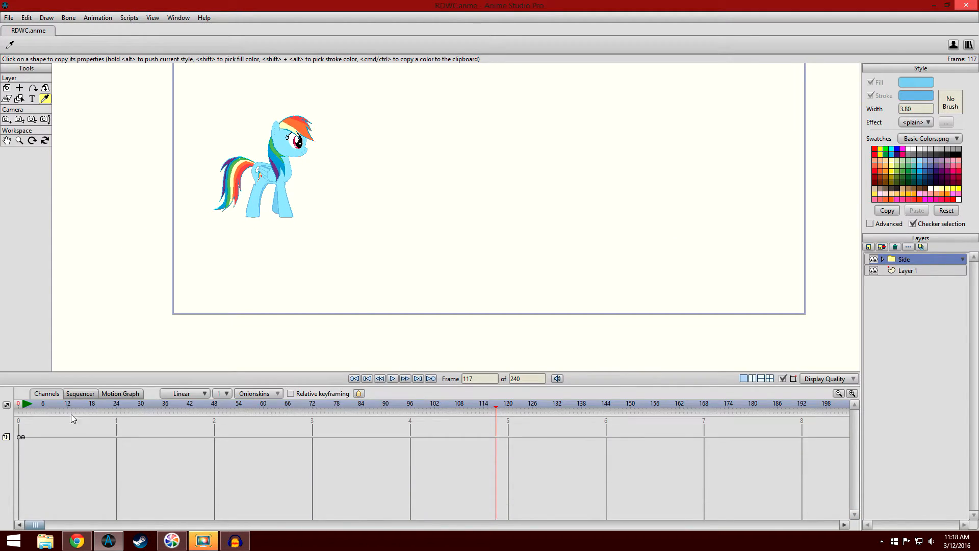
- Compare the pony's leg positions up close at frames 1 and 12, ending on frame 1
{"action": "left_click", "coordinate": [25, 409]}
{"action": "scroll", "coordinate": [350, 321], "scroll_direction": "up", "scroll_amount": 10}
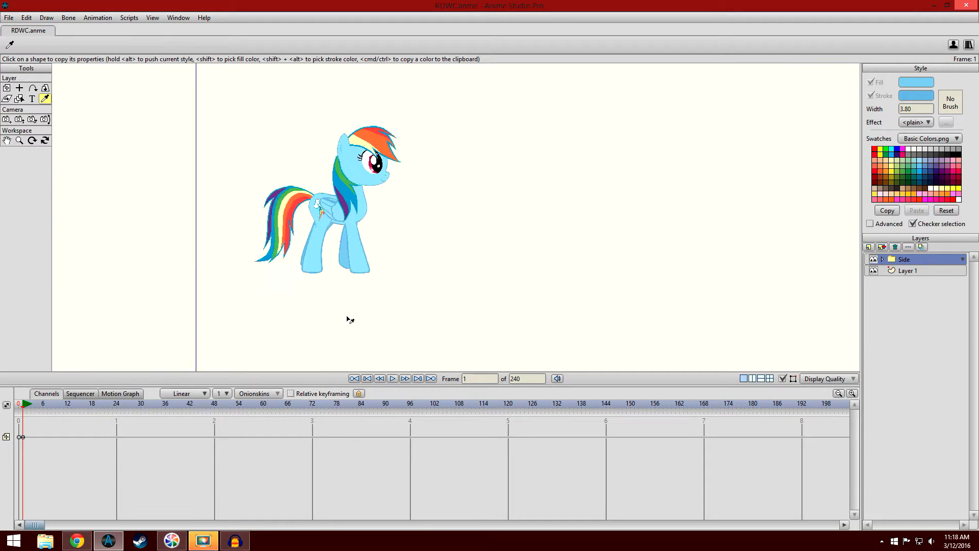
{"action": "left_click_drag", "start_coordinate": [451, 168], "coordinate": [432, 163]}
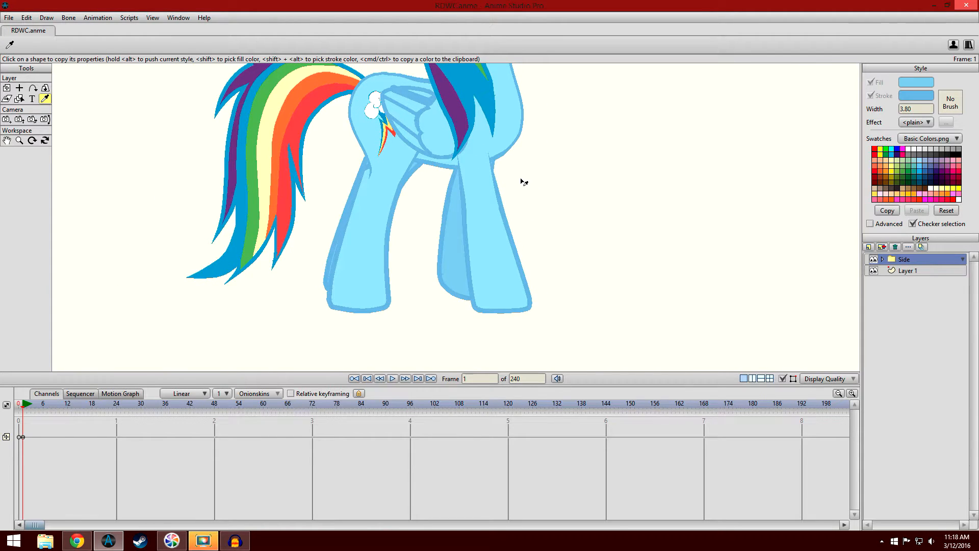
{"action": "left_click_drag", "start_coordinate": [524, 187], "coordinate": [503, 190]}
{"action": "left_click_drag", "start_coordinate": [522, 242], "coordinate": [515, 217]}
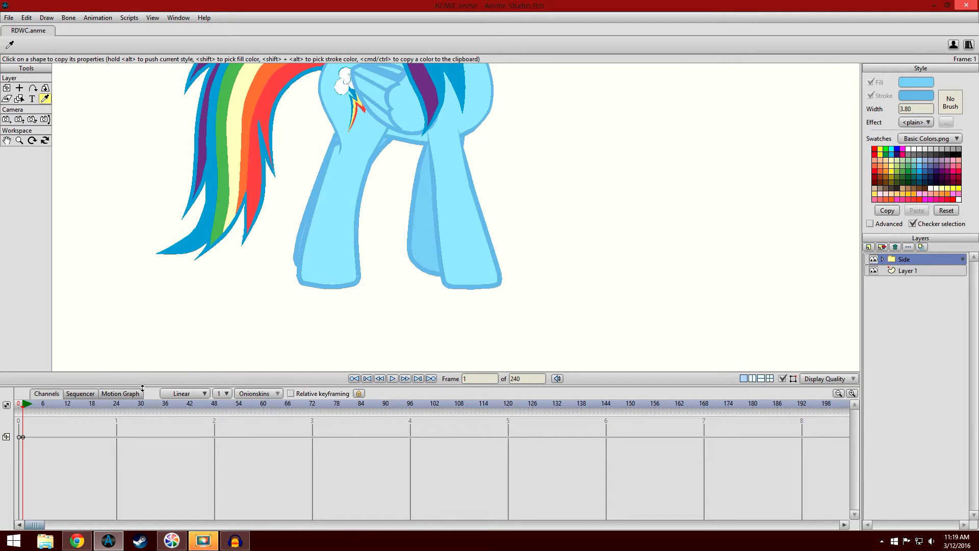
{"action": "scroll", "coordinate": [173, 301], "scroll_direction": "up", "scroll_amount": 2}
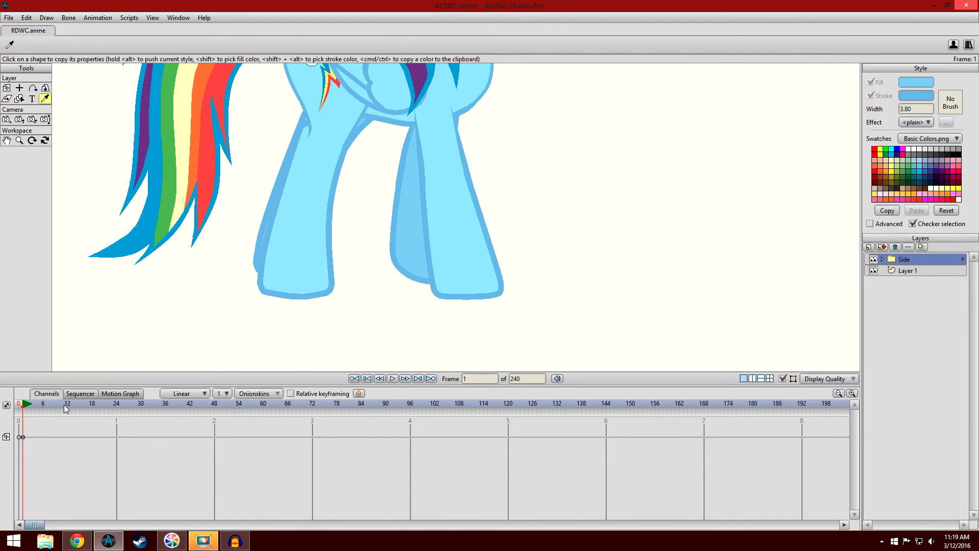
{"action": "mouse_move", "coordinate": [69, 411]}
{"action": "left_mouse_down"}
{"action": "mouse_move", "coordinate": [28, 411]}
{"action": "mouse_move", "coordinate": [67, 415]}
{"action": "left_mouse_up"}
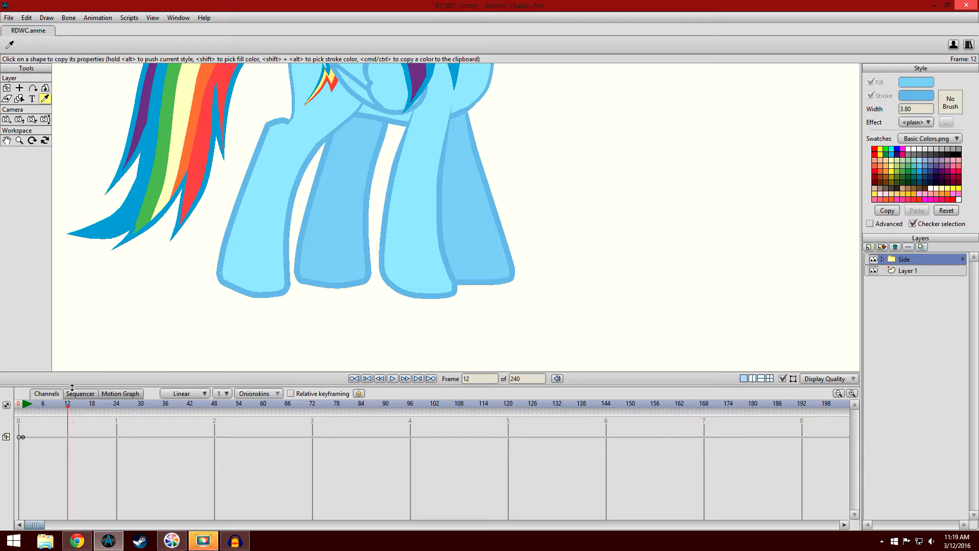
{"action": "left_click", "coordinate": [23, 408]}
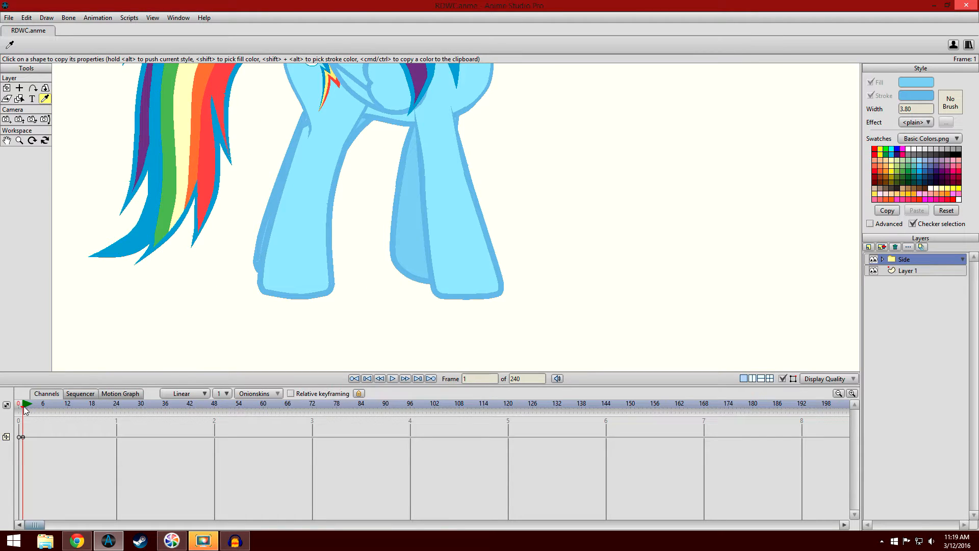
- Draw a small rectangle on Layer 1 at frame 0, directly beneath the pony's near front hoof
{"action": "left_click", "coordinate": [914, 272]}
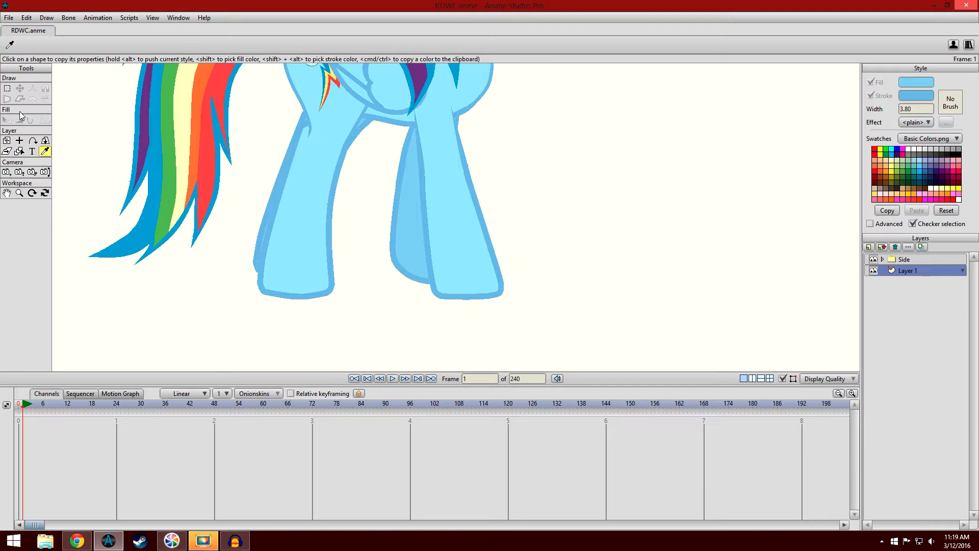
{"action": "left_click", "coordinate": [17, 410]}
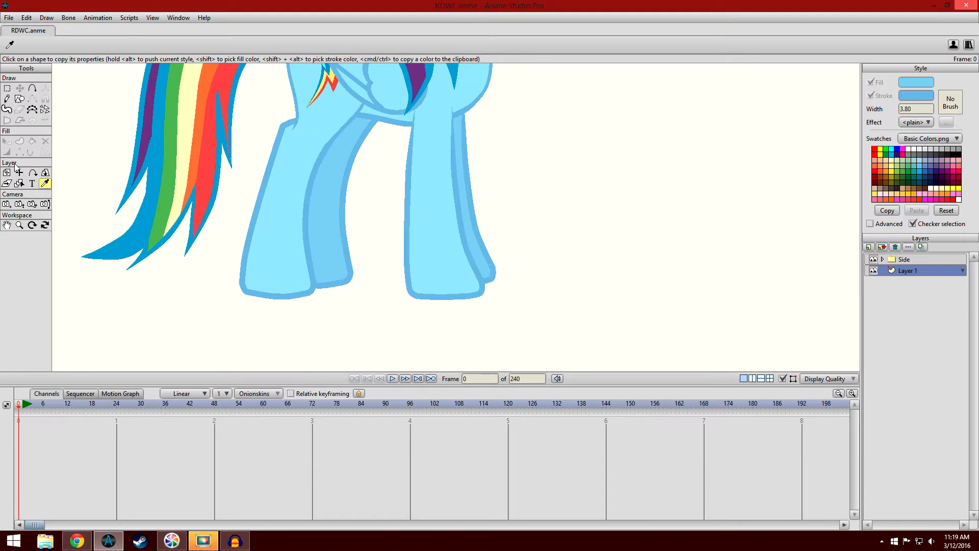
{"action": "left_click", "coordinate": [20, 99]}
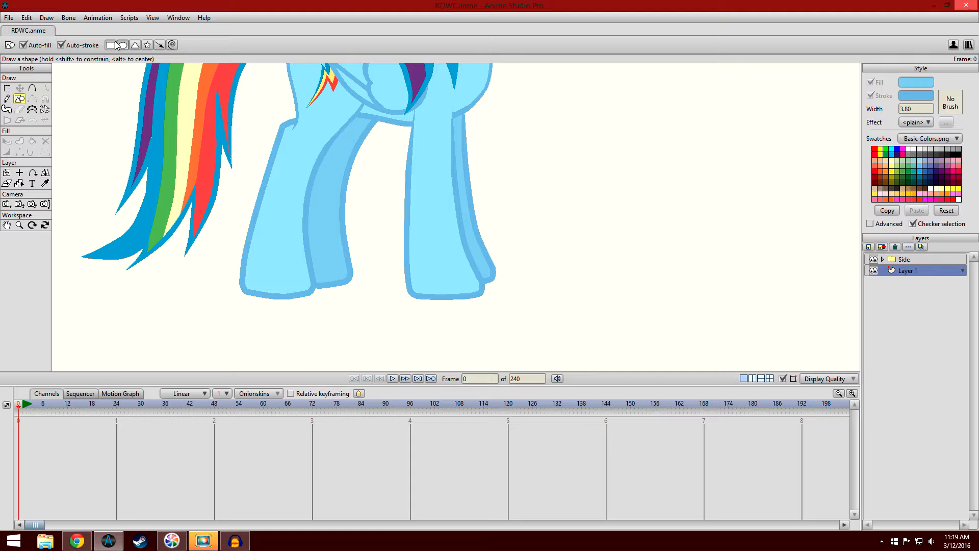
{"action": "left_click_drag", "start_coordinate": [415, 313], "coordinate": [478, 289]}
- Remove the rectangle's stroke and set its fill to black (000000)
{"action": "left_click", "coordinate": [7, 140]}
{"action": "left_click", "coordinate": [434, 312]}
{"action": "left_click", "coordinate": [870, 95]}
{"action": "left_click", "coordinate": [907, 83]}
{"action": "left_click_drag", "start_coordinate": [632, 218], "coordinate": [531, 327]}
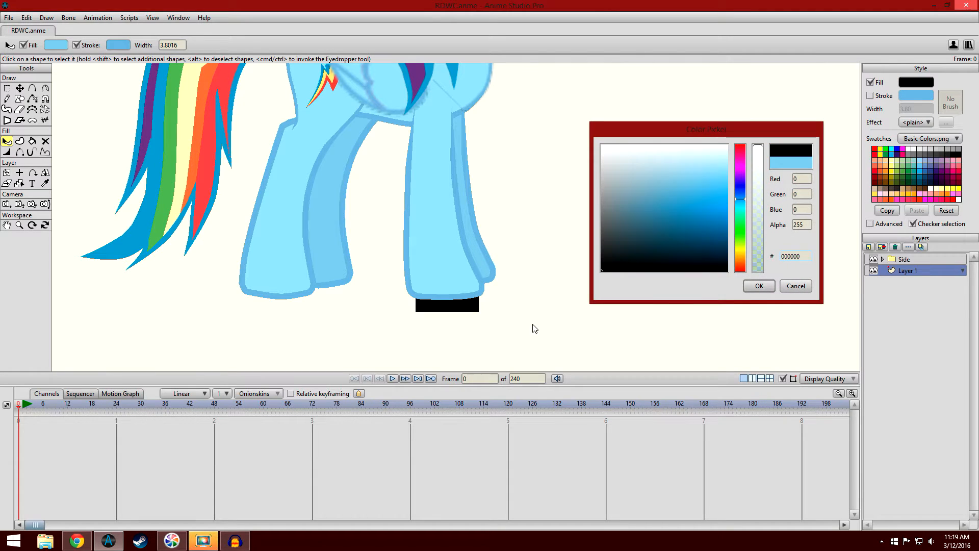
{"action": "left_click", "coordinate": [754, 284]}
{"action": "left_click", "coordinate": [602, 292]}
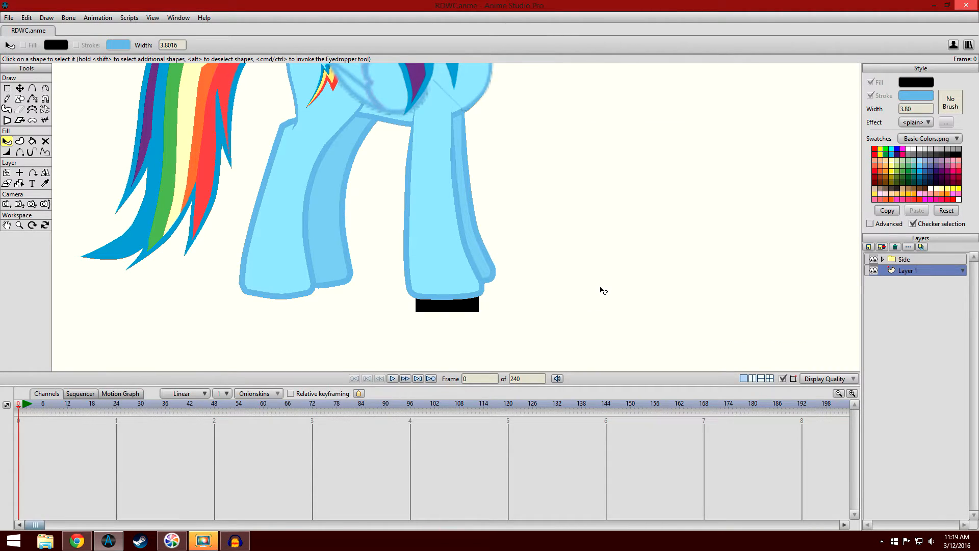
- At frame 1, move the black rectangle's points on Layer 1 directly beneath the pony's near front hoof
{"action": "left_click", "coordinate": [948, 260]}
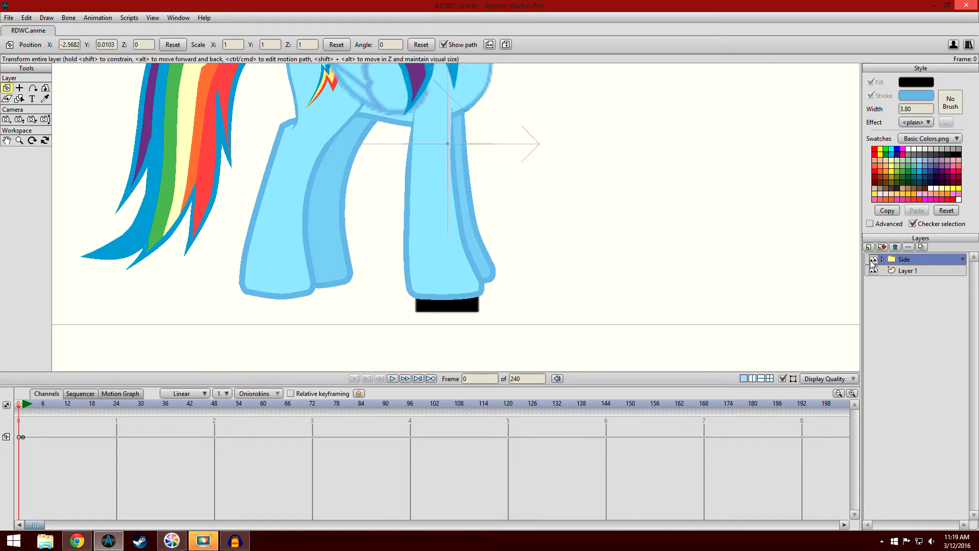
{"action": "left_click", "coordinate": [25, 410]}
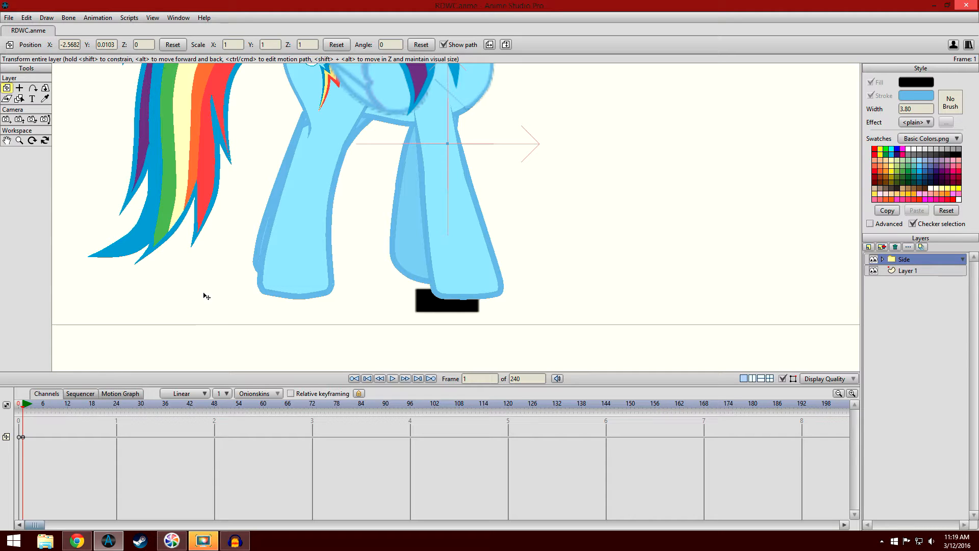
{"action": "left_click", "coordinate": [904, 273]}
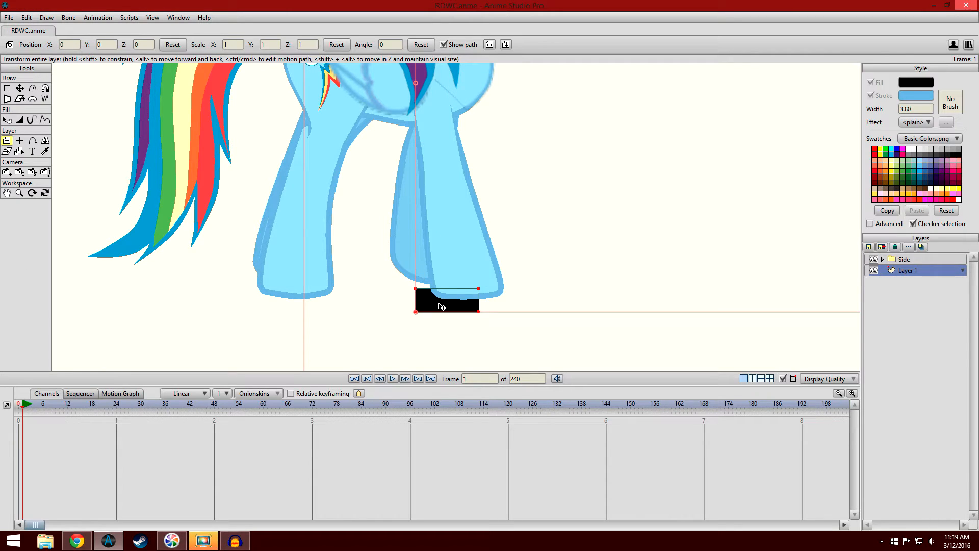
{"action": "left_click", "coordinate": [19, 89]}
{"action": "left_click_drag", "start_coordinate": [456, 302], "coordinate": [474, 301]}
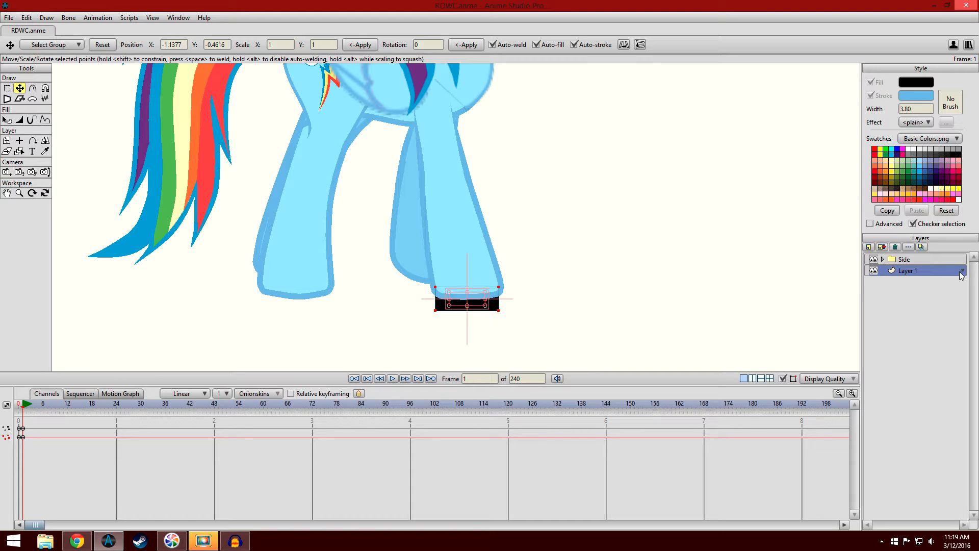
- Move the Side layer forward to X -2.52 at frame 12 so the near front hoof stays on the black marker
{"action": "left_click", "coordinate": [926, 259]}
{"action": "left_click_drag", "start_coordinate": [420, 203], "coordinate": [437, 176]}
{"action": "scroll", "coordinate": [484, 190], "scroll_direction": "up", "scroll_amount": 2}
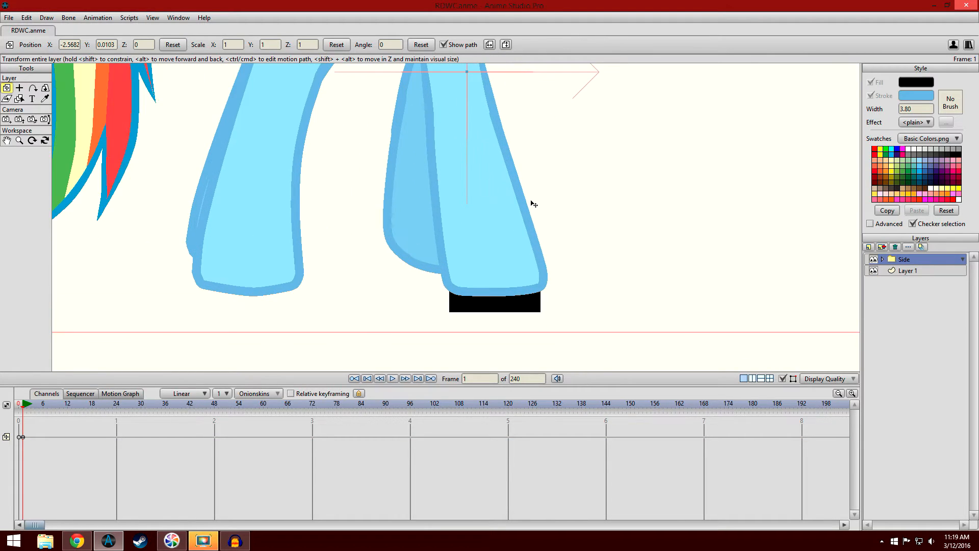
{"action": "left_click_drag", "start_coordinate": [395, 235], "coordinate": [383, 227]}
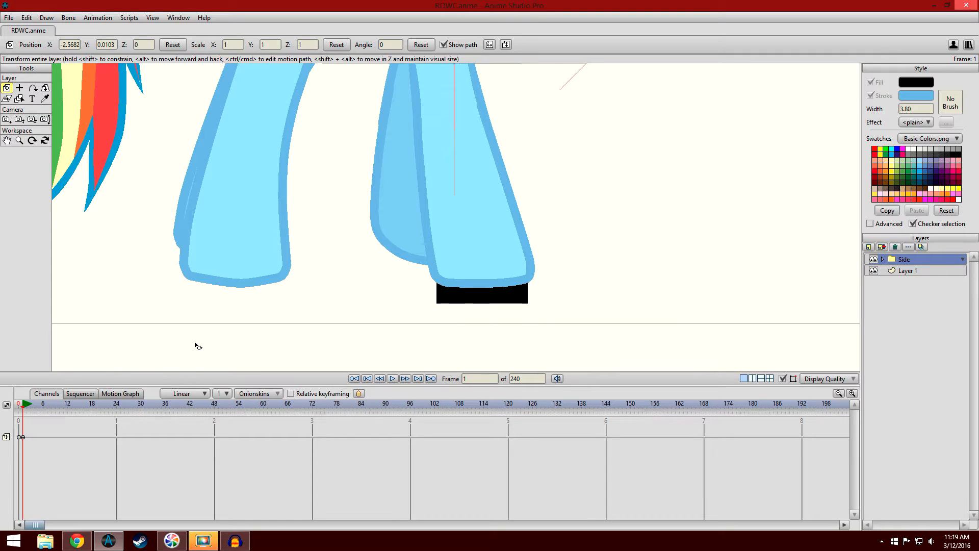
{"action": "left_click", "coordinate": [69, 406]}
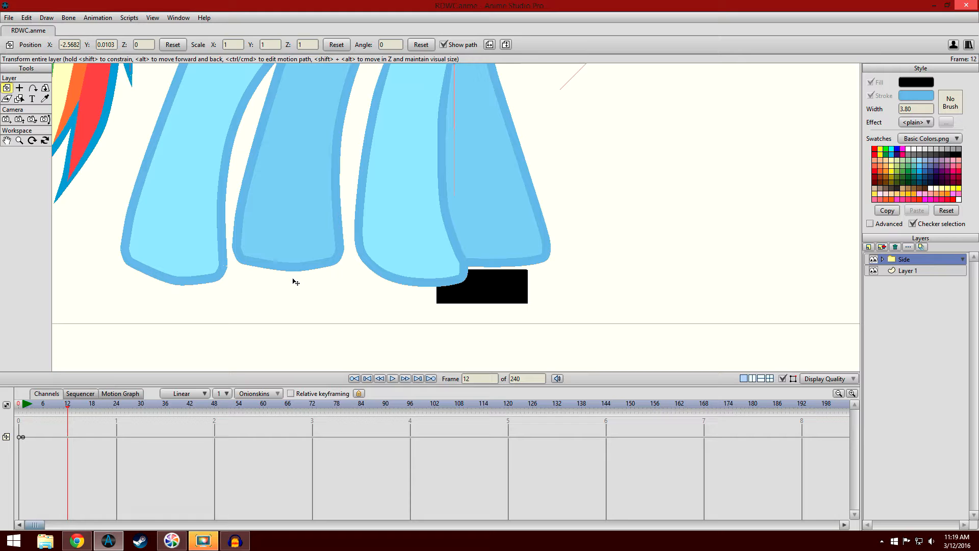
{"action": "left_click_drag", "start_coordinate": [304, 265], "coordinate": [367, 275]}
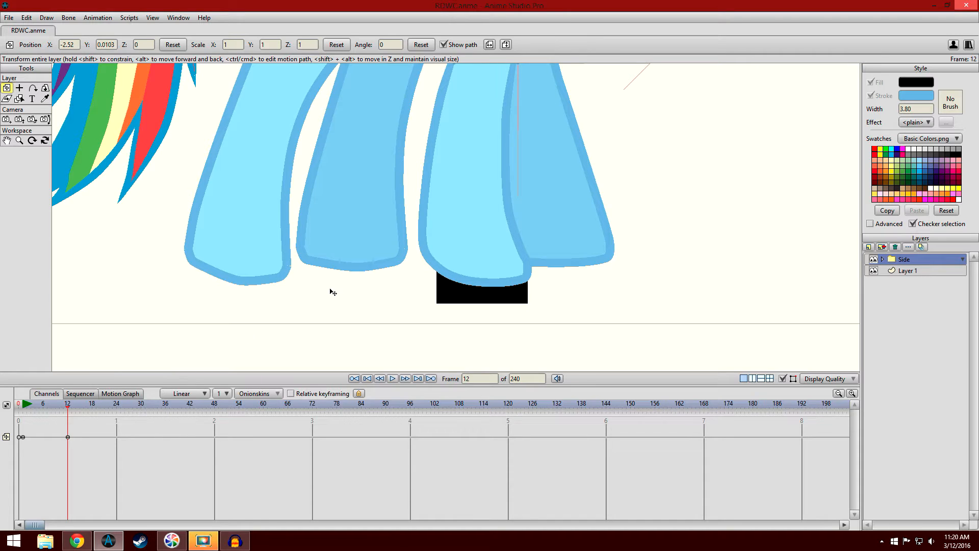
- Check the near front hoof against the marker by playing the animation and scrubbing between frames 1 and 12
{"action": "mouse_move", "coordinate": [24, 411]}
{"action": "left_mouse_down"}
{"action": "mouse_move", "coordinate": [77, 409]}
{"action": "mouse_move", "coordinate": [25, 406]}
{"action": "left_mouse_up"}
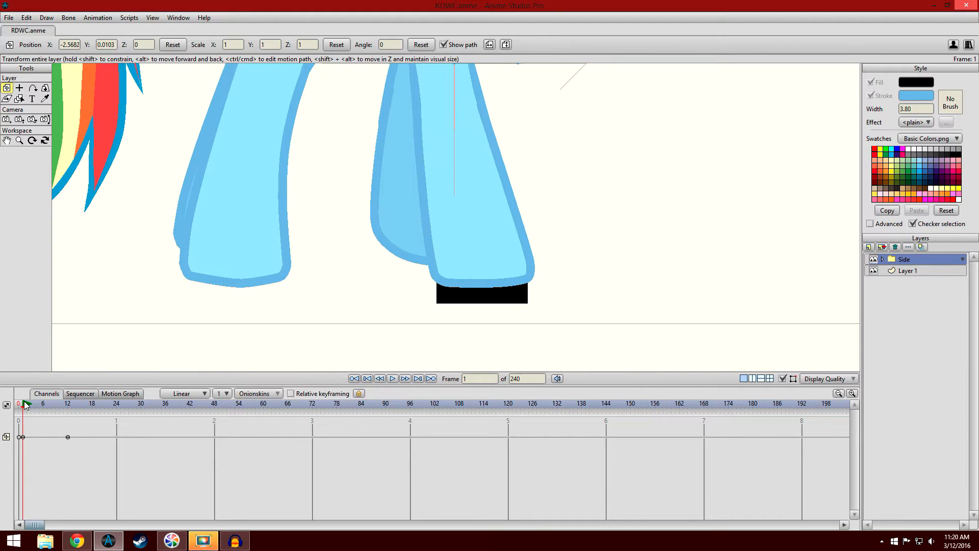
{"action": "scroll", "coordinate": [332, 231], "scroll_direction": "down", "scroll_amount": 2}
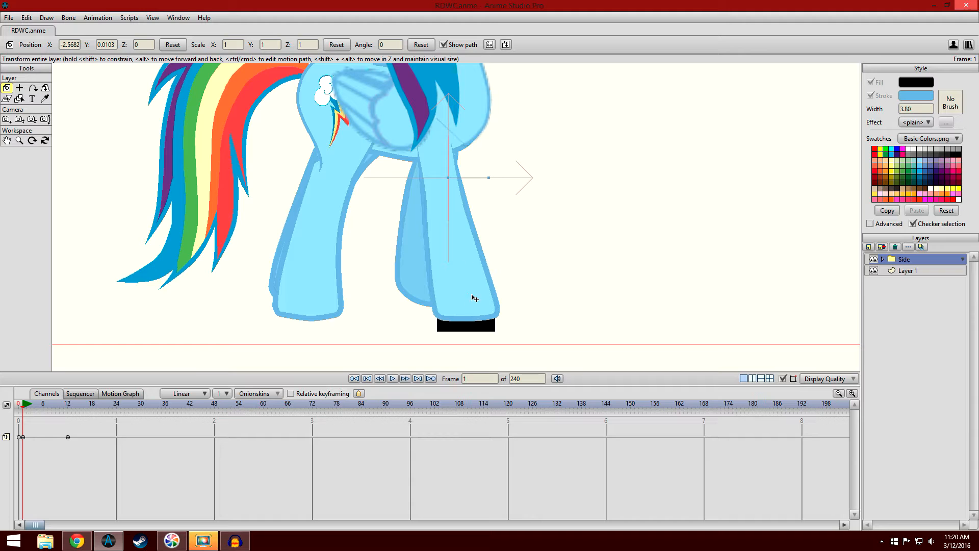
{"action": "scroll", "coordinate": [525, 216], "scroll_direction": "down", "scroll_amount": 3}
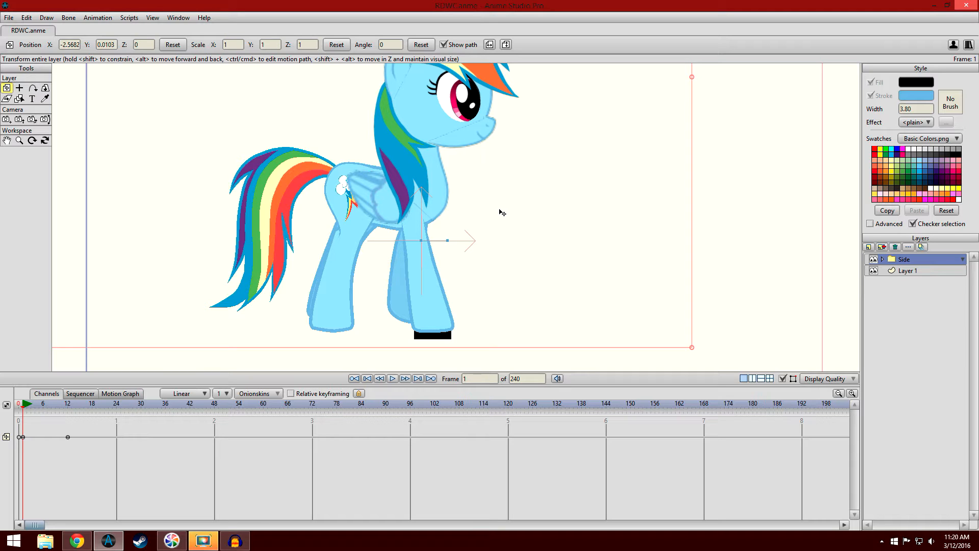
{"action": "left_click", "coordinate": [392, 379]}
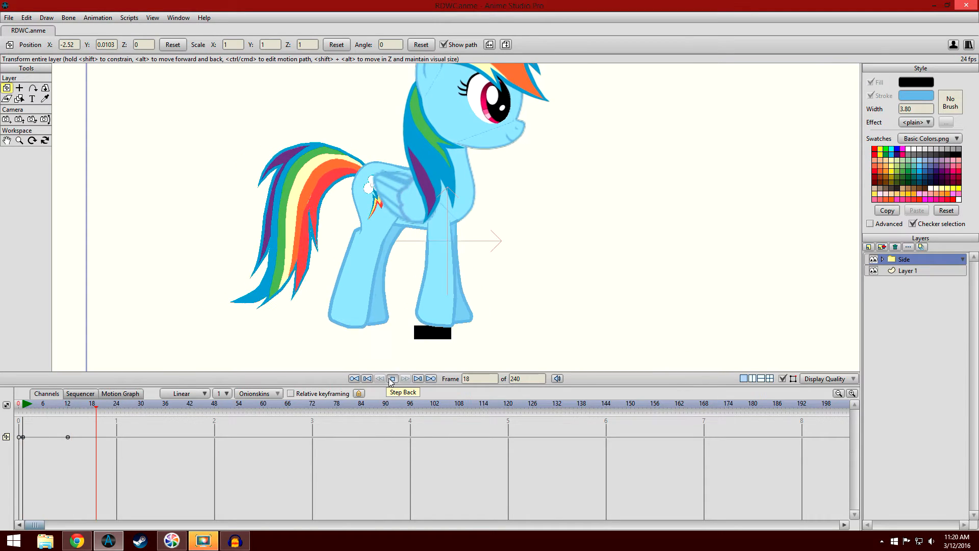
{"action": "left_click_drag", "start_coordinate": [26, 408], "coordinate": [70, 414]}
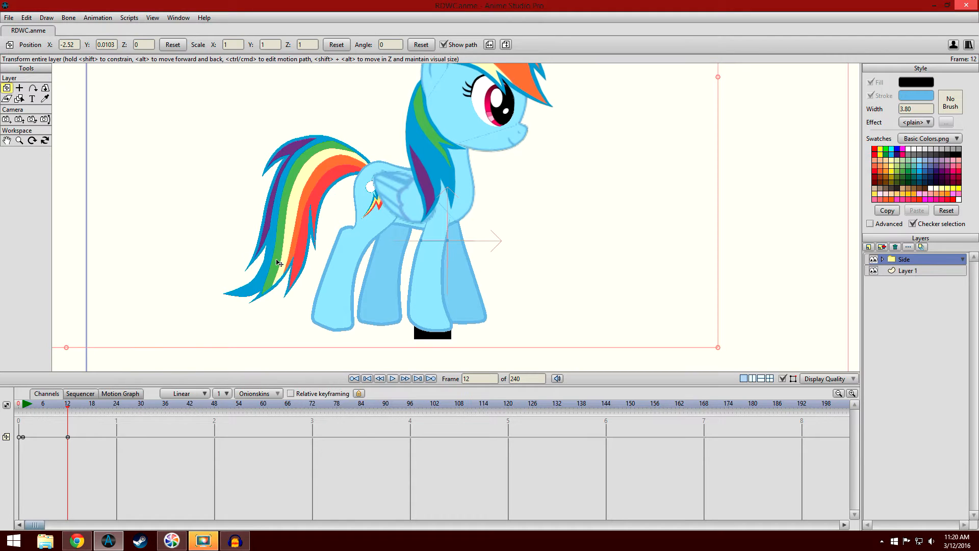
{"action": "scroll", "coordinate": [280, 263], "scroll_direction": "up", "scroll_amount": 3}
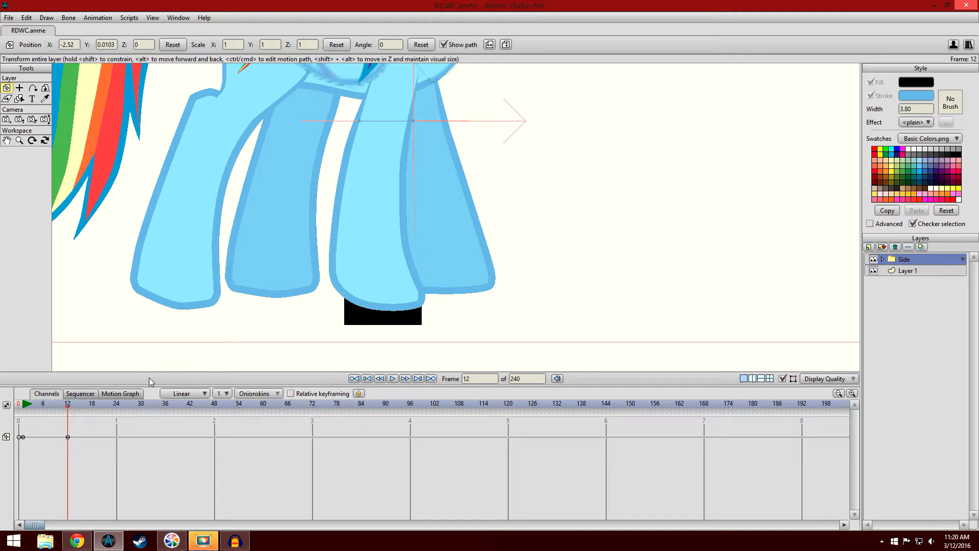
{"action": "mouse_move", "coordinate": [70, 414]}
{"action": "left_mouse_down"}
{"action": "mouse_move", "coordinate": [128, 416]}
{"action": "mouse_move", "coordinate": [71, 414]}
{"action": "left_mouse_up"}
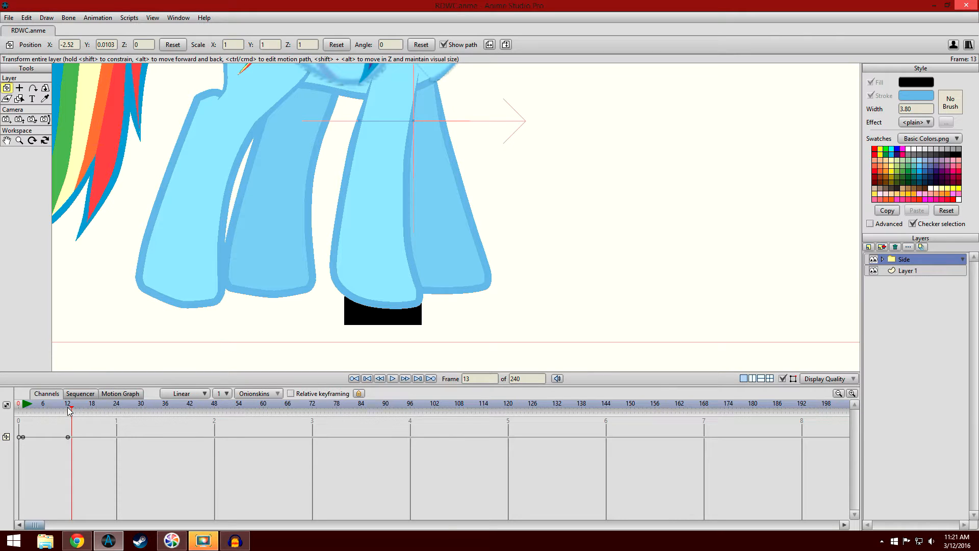
{"action": "left_click_drag", "start_coordinate": [70, 411], "coordinate": [68, 411]}
- At frame 12, move the black rectangle's points on Layer 1 beneath the pony's far front hoof
{"action": "left_click", "coordinate": [915, 271]}
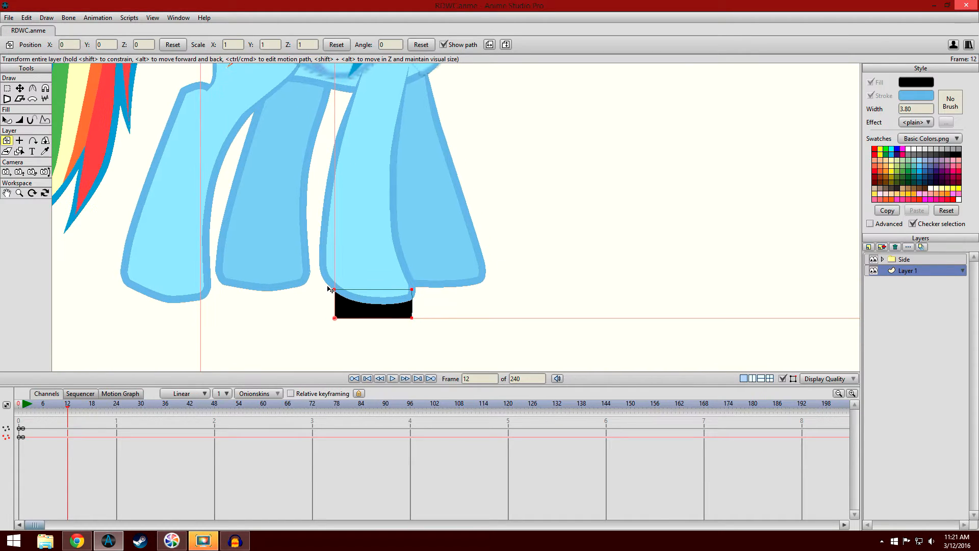
{"action": "left_click_drag", "start_coordinate": [380, 307], "coordinate": [444, 293]}
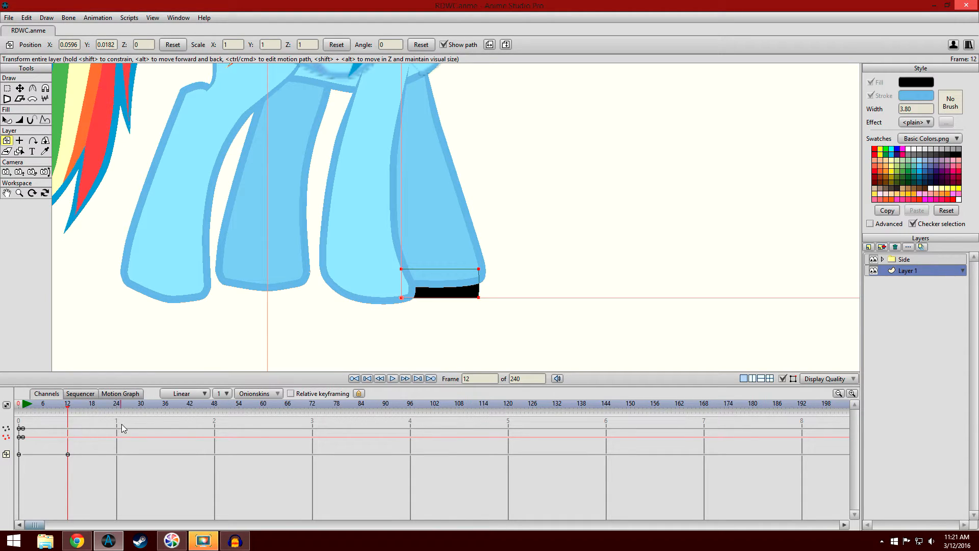
{"action": "key", "text": "ctrl+z"}
{"action": "left_click", "coordinate": [19, 88]}
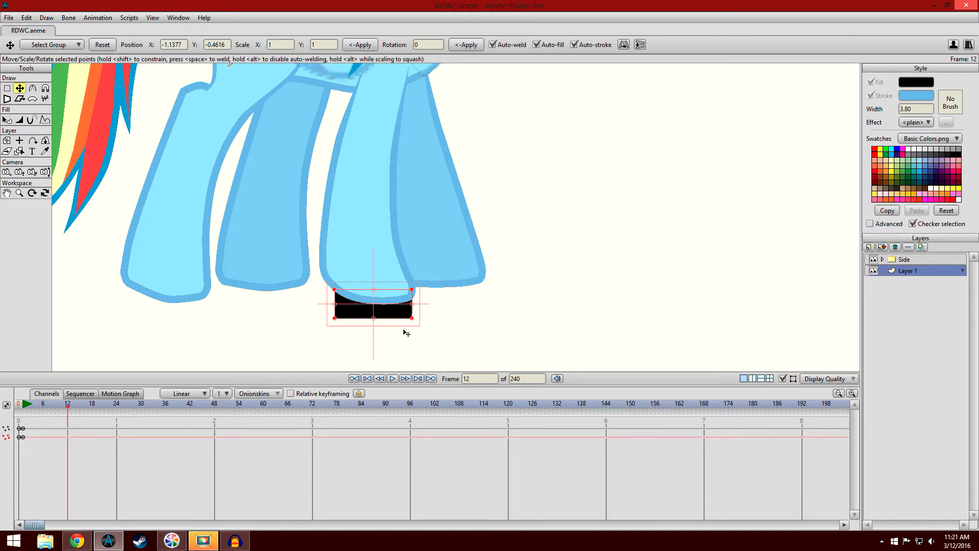
{"action": "left_click_drag", "start_coordinate": [388, 309], "coordinate": [454, 287]}
- Move the Side layer forward to X -2.4750 at frame 24, keeping the far front hoof on the marker
{"action": "left_click", "coordinate": [916, 259]}
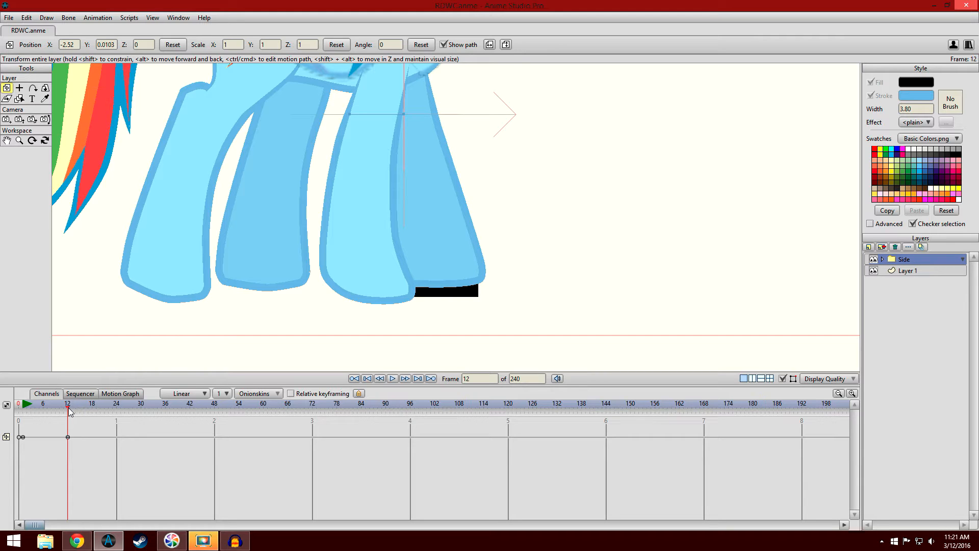
{"action": "left_click_drag", "start_coordinate": [69, 411], "coordinate": [117, 413]}
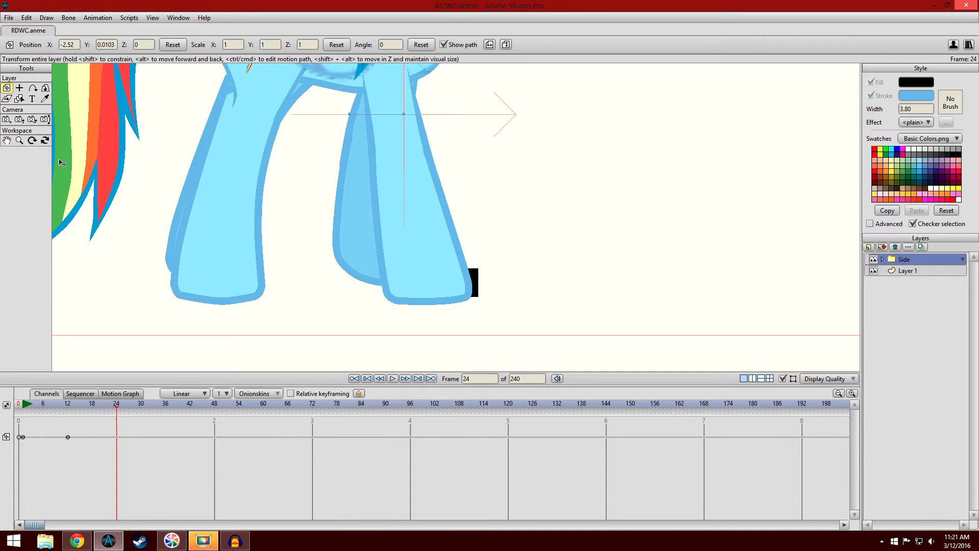
{"action": "left_click_drag", "start_coordinate": [336, 256], "coordinate": [386, 261]}
- Hide Layer 1 and review the pony's forward walk by playback and by scrubbing between frames 1 and 24
{"action": "left_click_drag", "start_coordinate": [69, 407], "coordinate": [26, 421]}
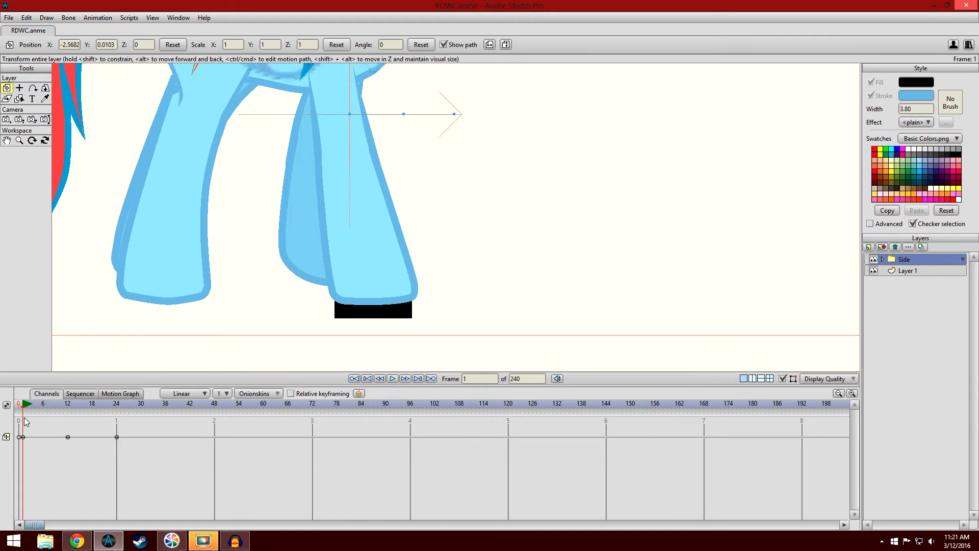
{"action": "left_click", "coordinate": [874, 270]}
{"action": "scroll", "coordinate": [544, 267], "scroll_direction": "down", "scroll_amount": 3}
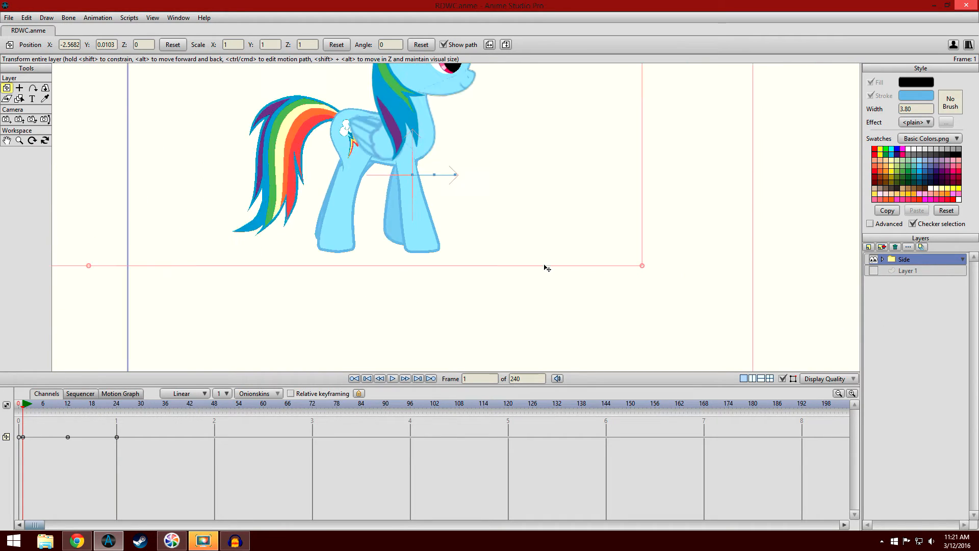
{"action": "left_click", "coordinate": [394, 379]}
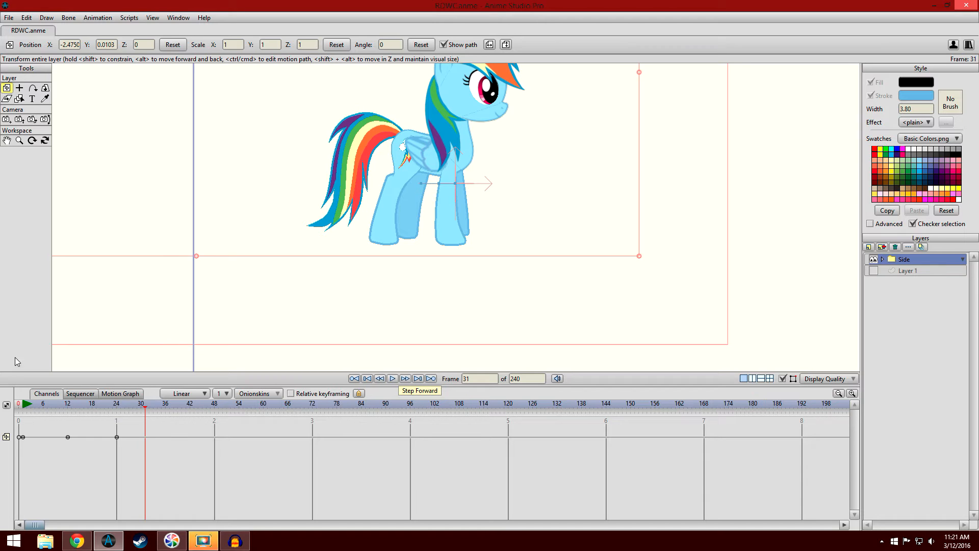
{"action": "left_click_drag", "start_coordinate": [25, 405], "coordinate": [118, 404]}
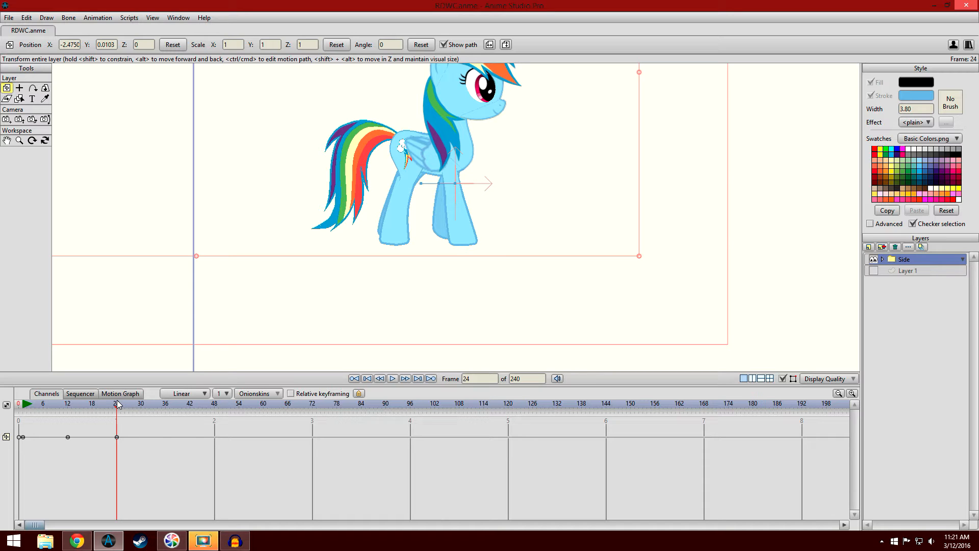
{"action": "left_click", "coordinate": [40, 405]}
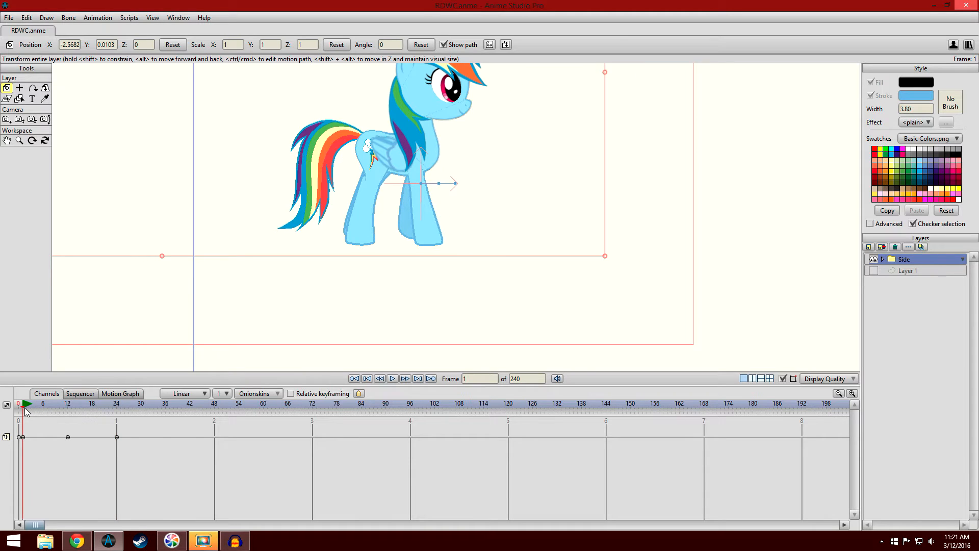
{"action": "left_click_drag", "start_coordinate": [42, 413], "coordinate": [116, 415]}
- Move the Side layer forward to X -2.4258 at frame 36 and X -2.3735 at frame 48
{"action": "left_click_drag", "start_coordinate": [324, 243], "coordinate": [330, 296]}
{"action": "scroll", "coordinate": [331, 296], "scroll_direction": "up", "scroll_amount": 8}
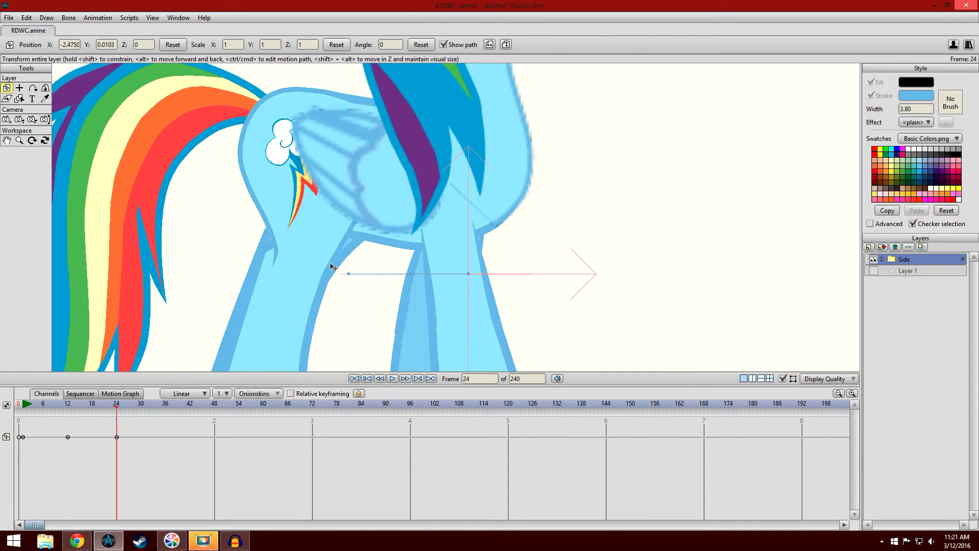
{"action": "scroll", "coordinate": [320, 297], "scroll_direction": "down", "scroll_amount": 3}
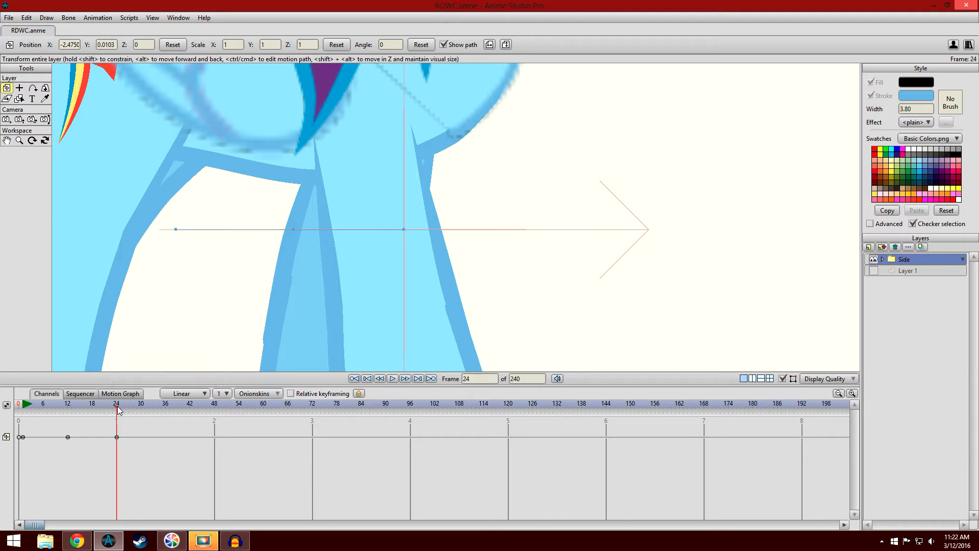
{"action": "left_click_drag", "start_coordinate": [119, 410], "coordinate": [168, 415]}
{"action": "left_click_drag", "start_coordinate": [356, 291], "coordinate": [473, 292]}
{"action": "left_click_drag", "start_coordinate": [564, 282], "coordinate": [492, 284]}
{"action": "left_click", "coordinate": [214, 406]}
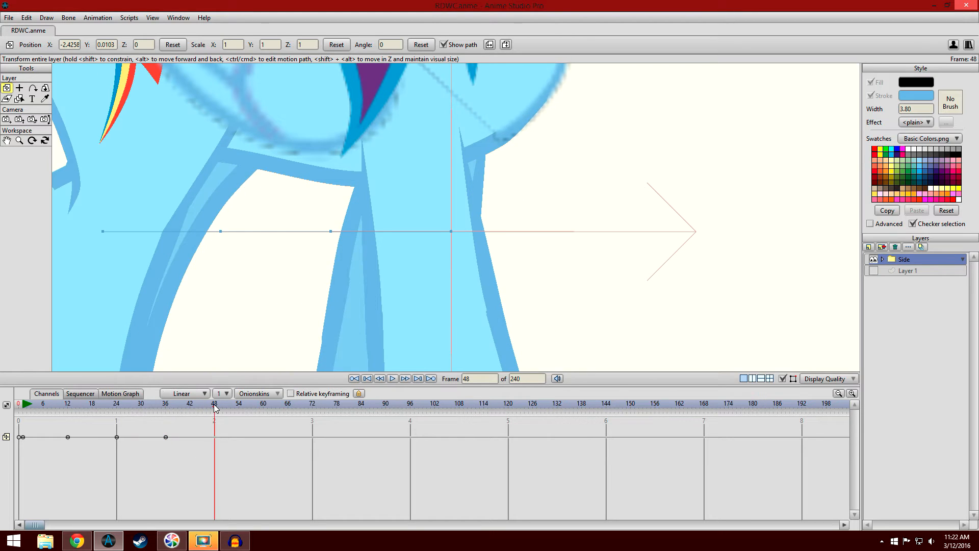
{"action": "left_click_drag", "start_coordinate": [433, 282], "coordinate": [562, 287]}
- Play the pony's forward walk from frame 1 with the whole body in view, ending on frame 1
{"action": "scroll", "coordinate": [562, 286], "scroll_direction": "down", "scroll_amount": 4}
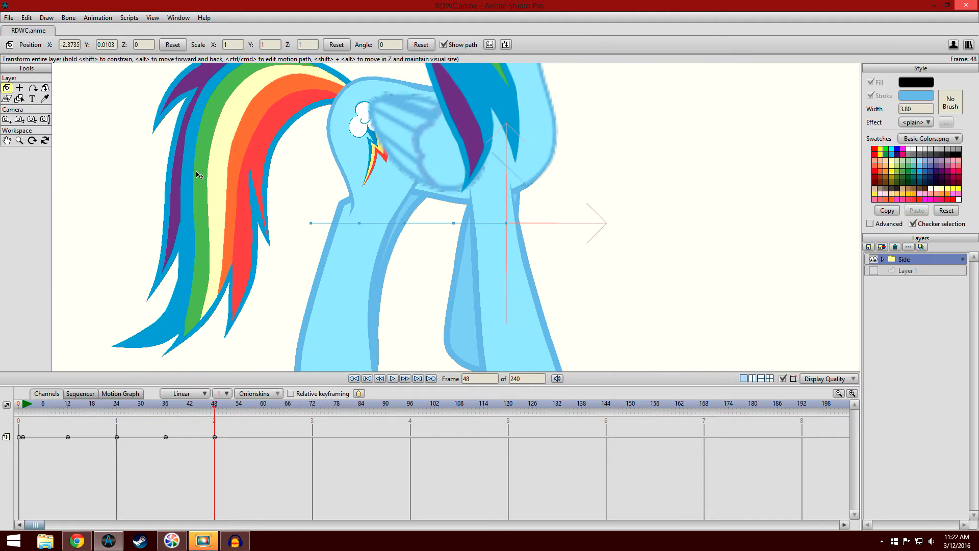
{"action": "left_click", "coordinate": [45, 99]}
{"action": "scroll", "coordinate": [296, 181], "scroll_direction": "down", "scroll_amount": 2}
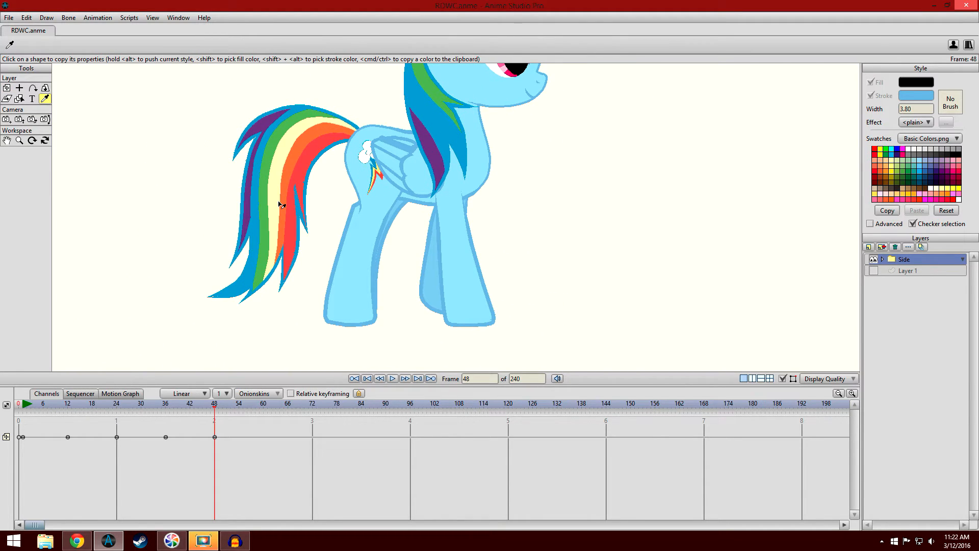
{"action": "left_click", "coordinate": [23, 406]}
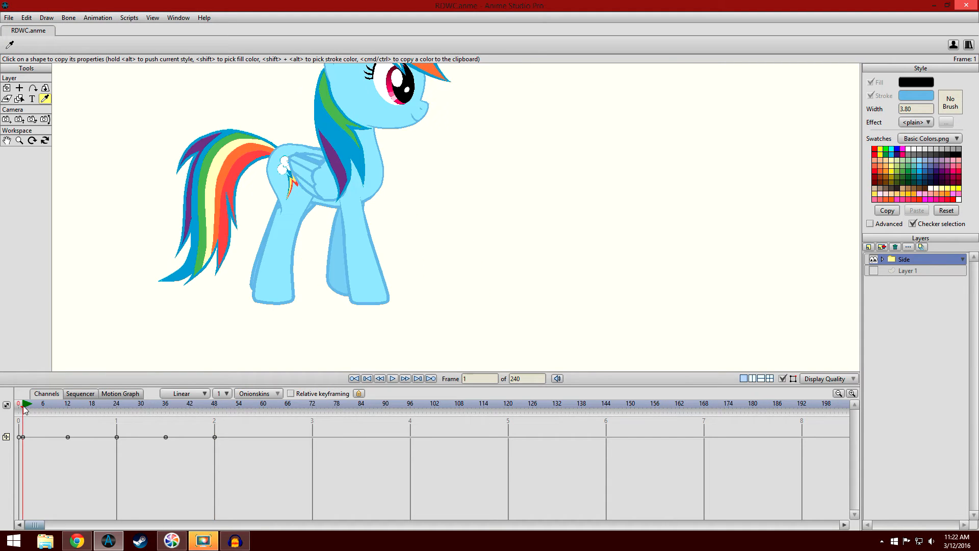
{"action": "left_click", "coordinate": [392, 380]}
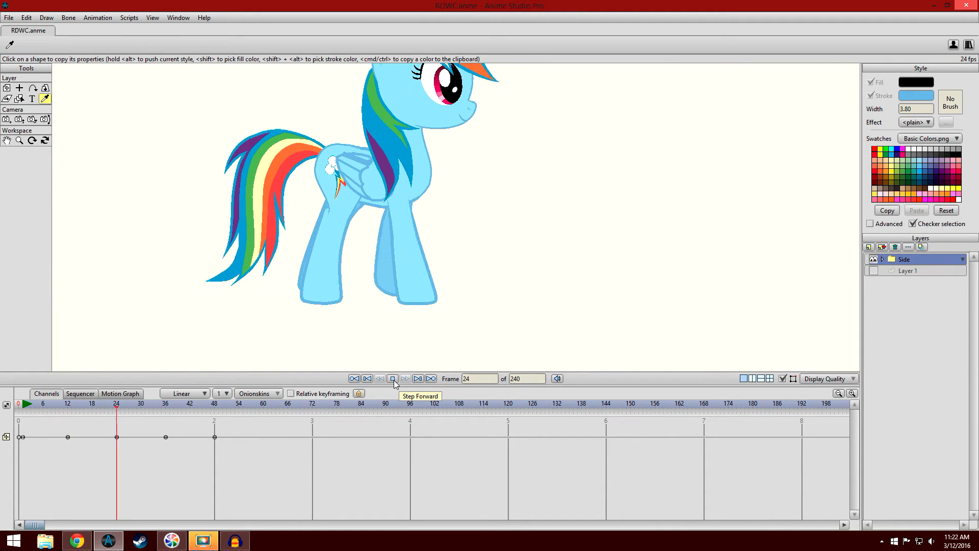
{"action": "left_click", "coordinate": [393, 379]}
{"action": "left_click_drag", "start_coordinate": [22, 407], "coordinate": [98, 461]}
{"action": "left_click_drag", "start_coordinate": [68, 469], "coordinate": [25, 467]}
{"action": "scroll", "coordinate": [288, 228], "scroll_direction": "down", "scroll_amount": 2}
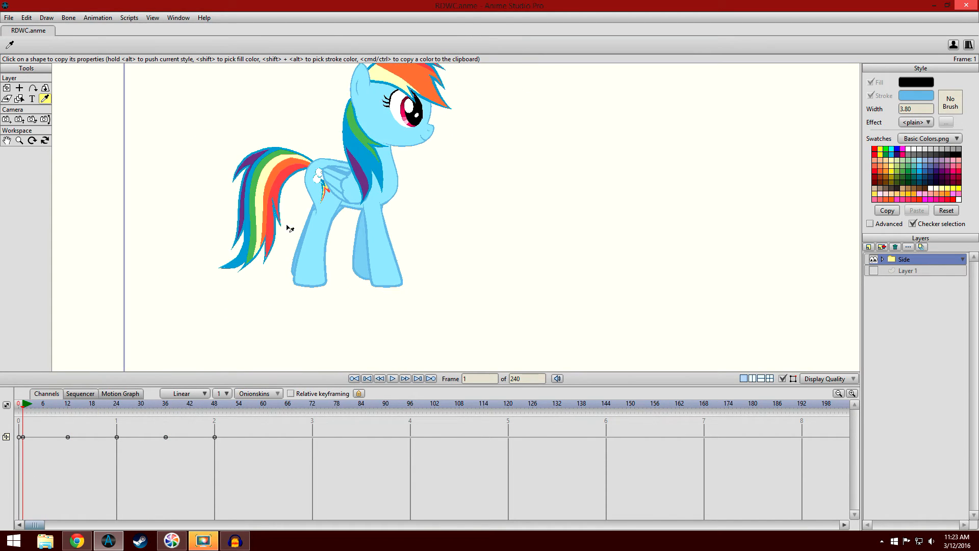
{"action": "left_click_drag", "start_coordinate": [309, 214], "coordinate": [336, 239]}
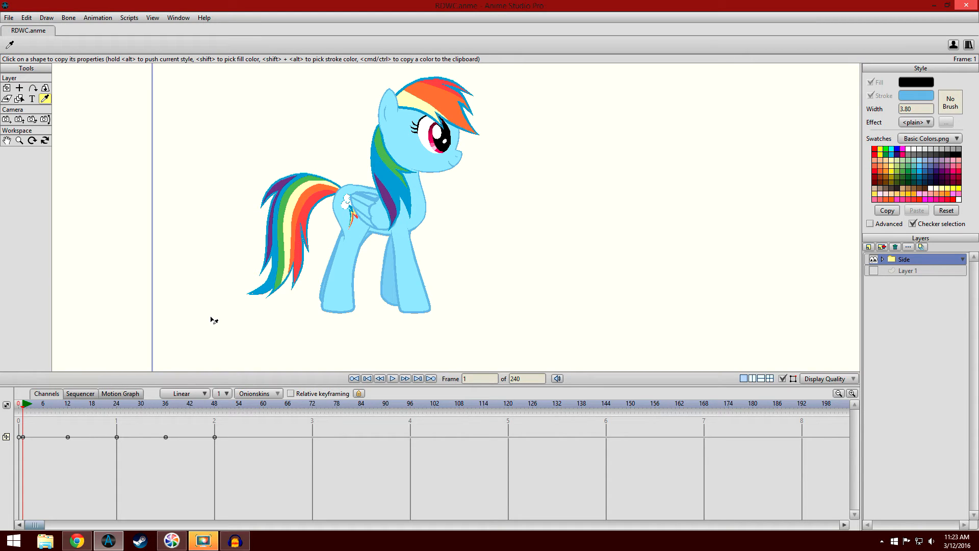
{"action": "scroll", "coordinate": [232, 295], "scroll_direction": "up", "scroll_amount": 3}
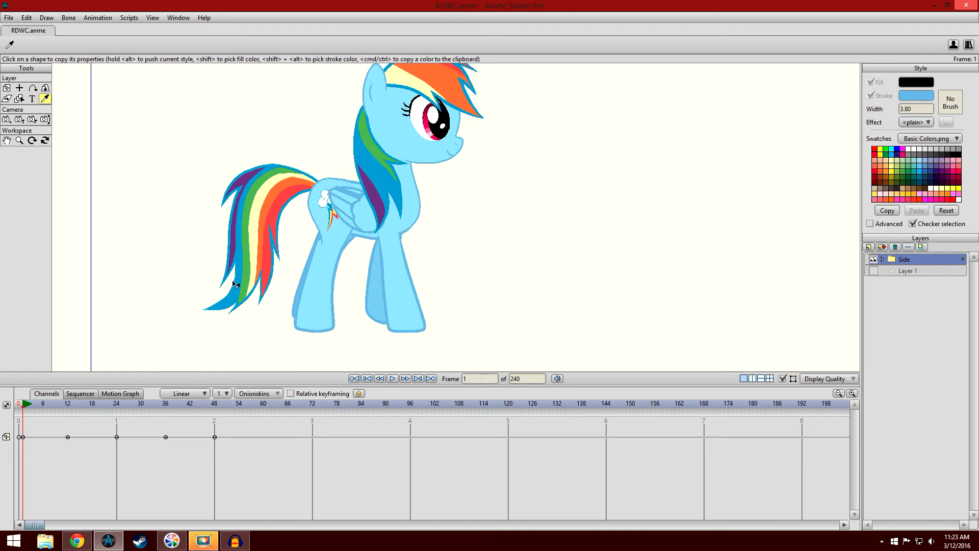
- Scrub the pony's walk between frames 1 and 18 and examine the hooves up close for sliding
{"action": "scroll", "coordinate": [279, 277], "scroll_direction": "down", "scroll_amount": 2}
{"action": "scroll", "coordinate": [378, 247], "scroll_direction": "up", "scroll_amount": 4}
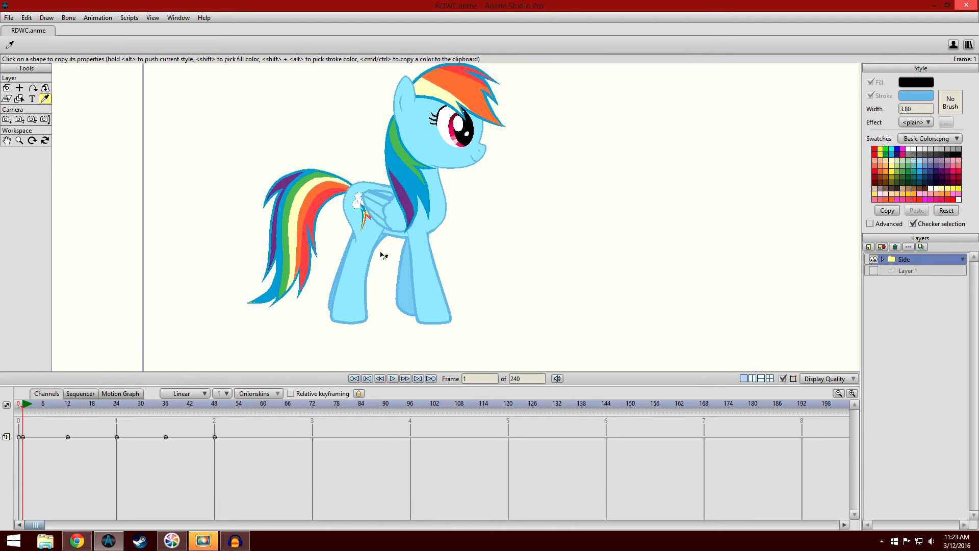
{"action": "left_click_drag", "start_coordinate": [44, 414], "coordinate": [94, 408]}
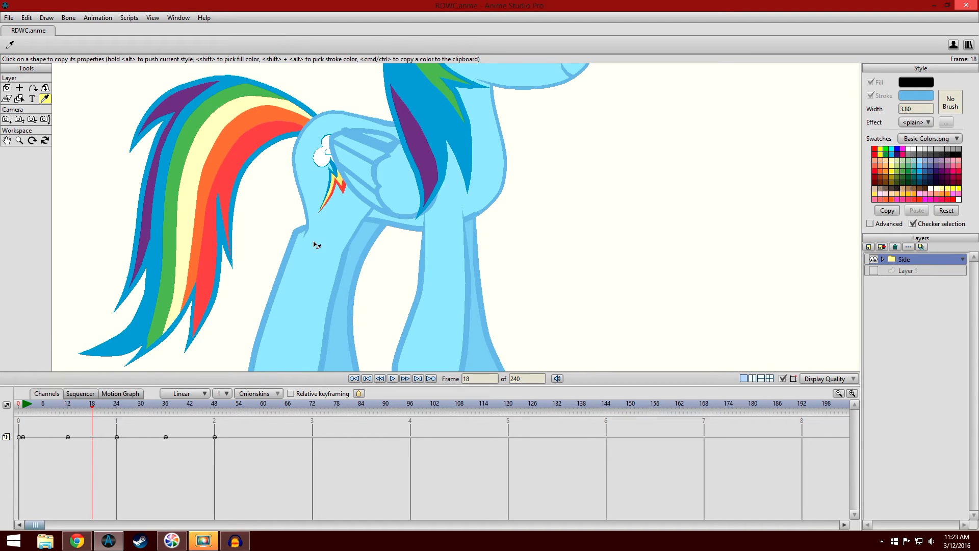
{"action": "scroll", "coordinate": [437, 270], "scroll_direction": "down", "scroll_amount": 1}
{"action": "scroll", "coordinate": [422, 306], "scroll_direction": "down", "scroll_amount": 5}
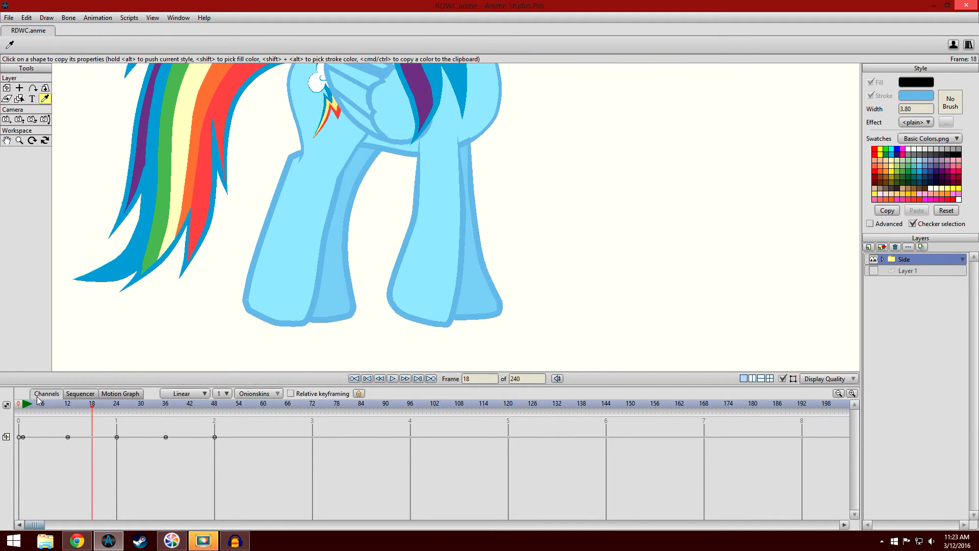
{"action": "left_click", "coordinate": [22, 406]}
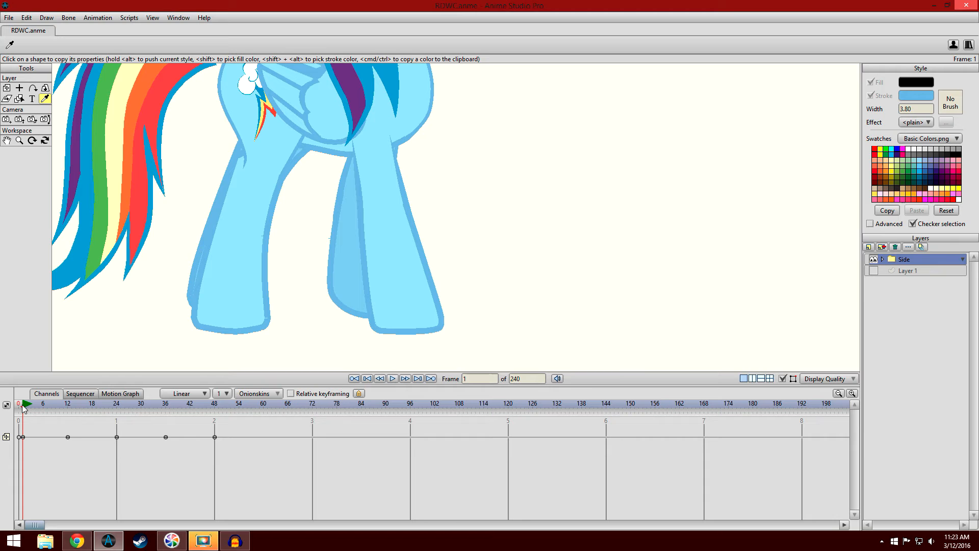
{"action": "mouse_move", "coordinate": [22, 406]}
{"action": "left_mouse_down"}
{"action": "mouse_move", "coordinate": [96, 408]}
{"action": "mouse_move", "coordinate": [224, 434]}
{"action": "mouse_move", "coordinate": [25, 412]}
{"action": "mouse_move", "coordinate": [232, 469]}
{"action": "mouse_move", "coordinate": [177, 445]}
{"action": "mouse_move", "coordinate": [24, 425]}
{"action": "left_mouse_up"}
{"action": "scroll", "coordinate": [545, 202], "scroll_direction": "down", "scroll_amount": 4}
{"action": "scroll", "coordinate": [250, 183], "scroll_direction": "down", "scroll_amount": 1}
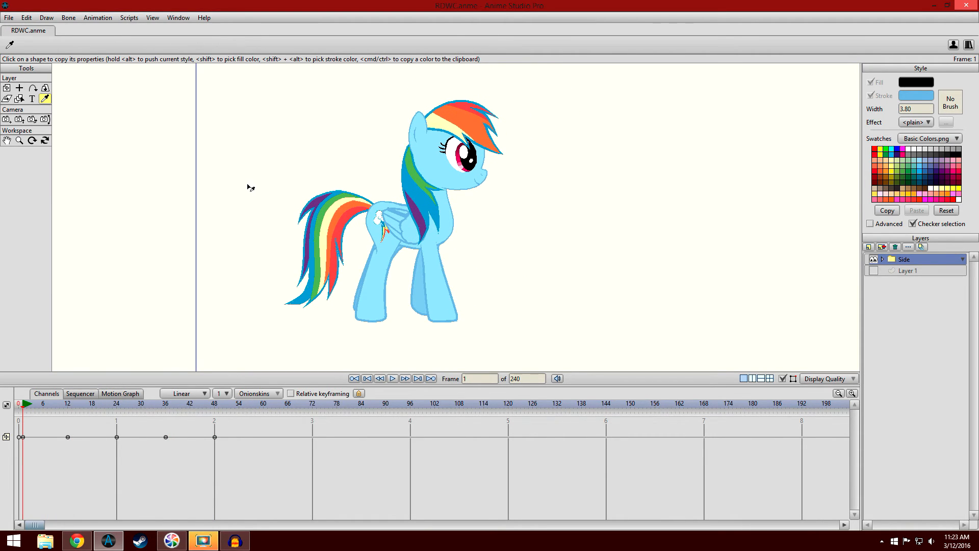
- Compare the pony's pose and position at frame 12 with frame 1, ending on frame 1
{"action": "scroll", "coordinate": [252, 191], "scroll_direction": "down", "scroll_amount": 1}
{"action": "scroll", "coordinate": [254, 194], "scroll_direction": "up", "scroll_amount": 1}
{"action": "scroll", "coordinate": [245, 193], "scroll_direction": "up", "scroll_amount": 1}
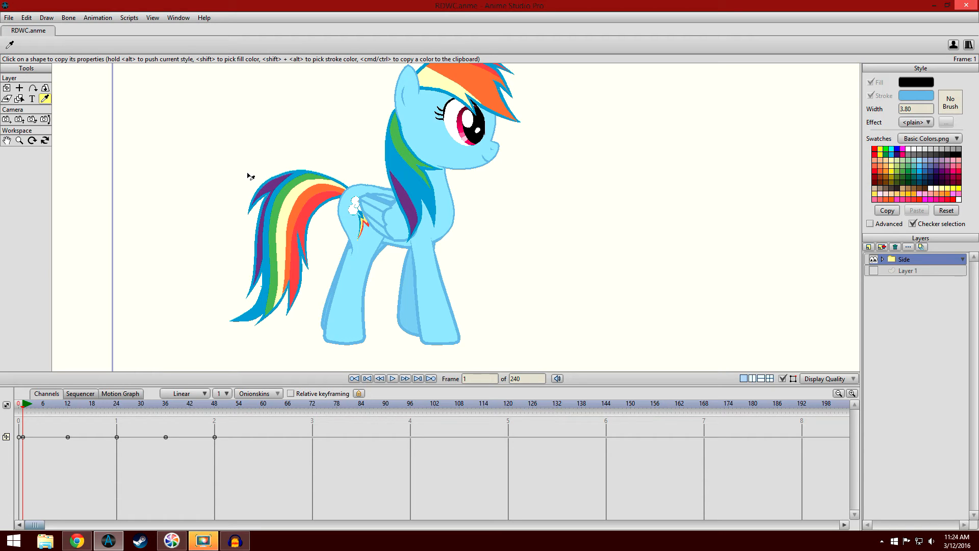
{"action": "left_click", "coordinate": [68, 406]}
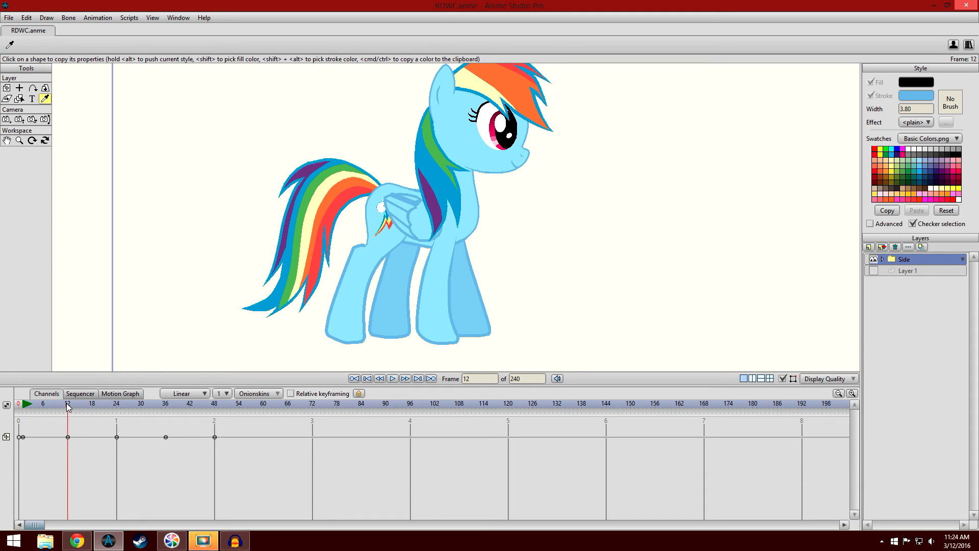
{"action": "left_click", "coordinate": [24, 411]}
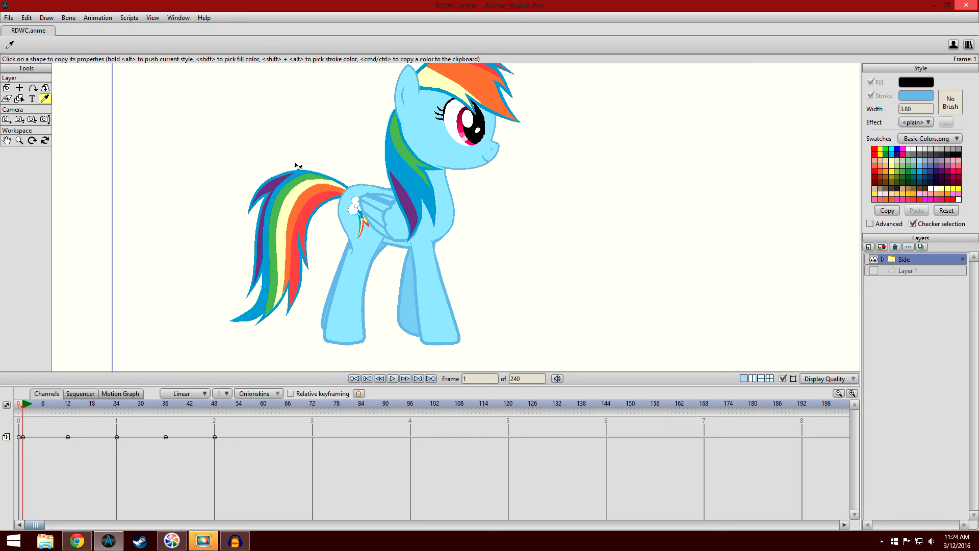
{"action": "scroll", "coordinate": [227, 191], "scroll_direction": "down", "scroll_amount": 3}
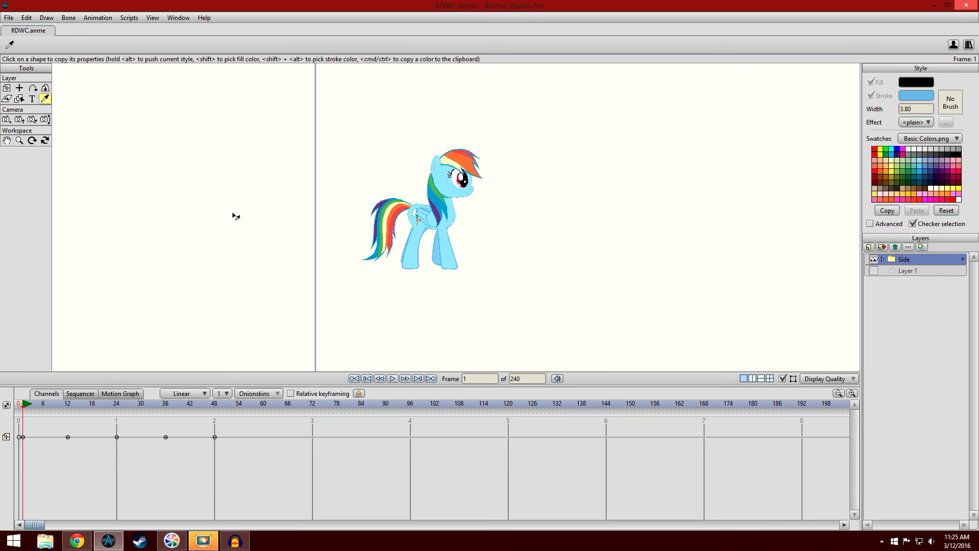
{"action": "scroll", "coordinate": [381, 188], "scroll_direction": "up", "scroll_amount": 5}
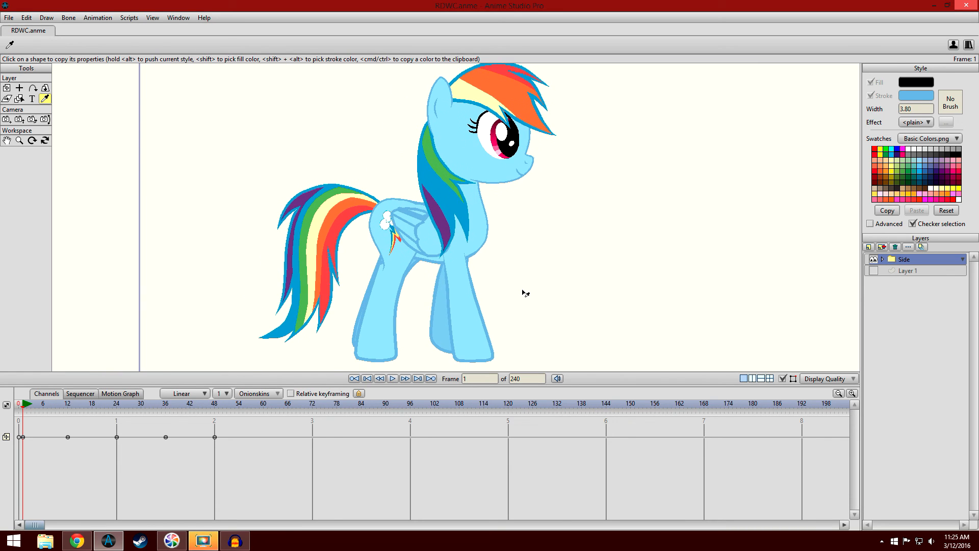